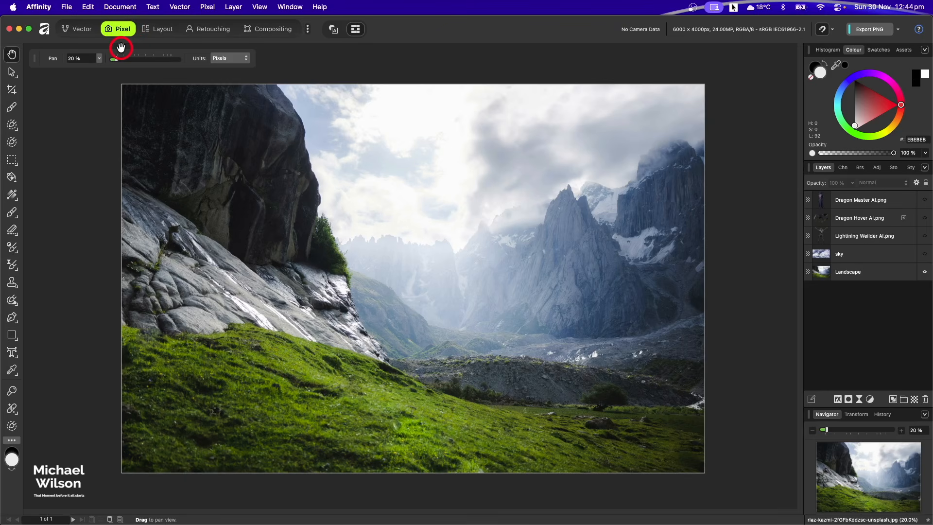
- Select the rock cliff on the Landscape layer with the selection brush, reducing the width to 49.9 px for its lower edge
left_click(870, 274)
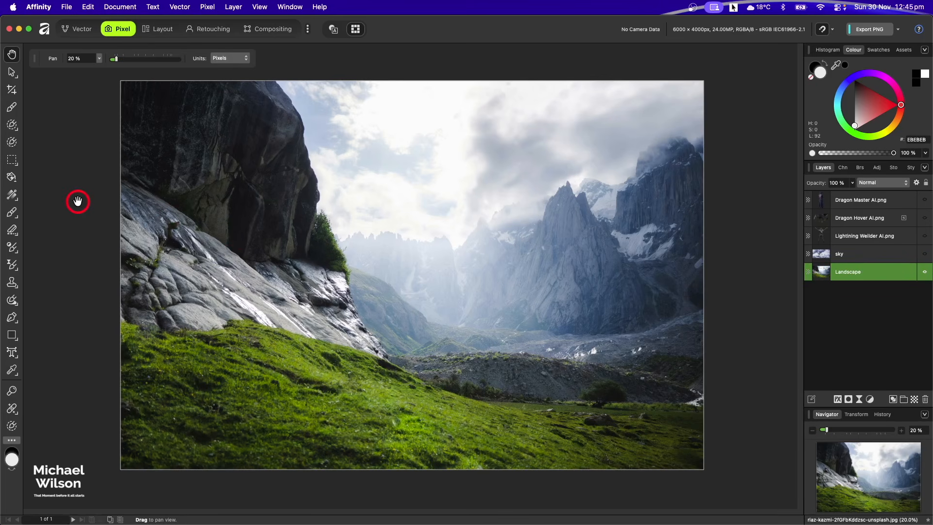
left_click(12, 126)
mouse_move(225, 227)
left_mouse_down()
mouse_move(233, 176)
mouse_move(215, 180)
mouse_move(275, 195)
mouse_move(234, 132)
mouse_move(214, 136)
mouse_move(185, 220)
mouse_move(155, 266)
mouse_move(139, 268)
mouse_move(203, 287)
mouse_move(169, 312)
mouse_move(222, 270)
mouse_move(264, 286)
left_mouse_up()
key("bracketright")
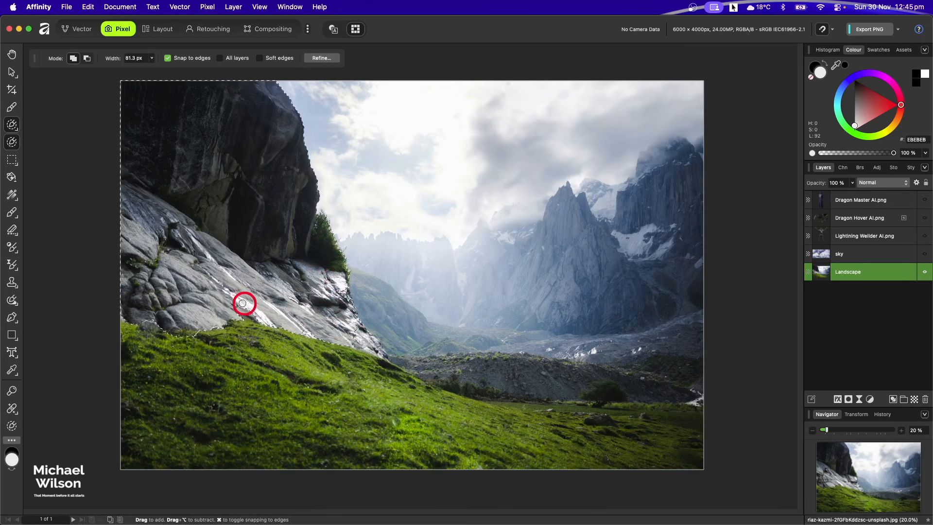
key("bracketleft")
key("bracketleft")
key("bracketleft")
mouse_move(336, 317)
left_mouse_down()
mouse_move(365, 338)
mouse_move(348, 307)
mouse_move(381, 350)
mouse_move(346, 323)
left_mouse_up()
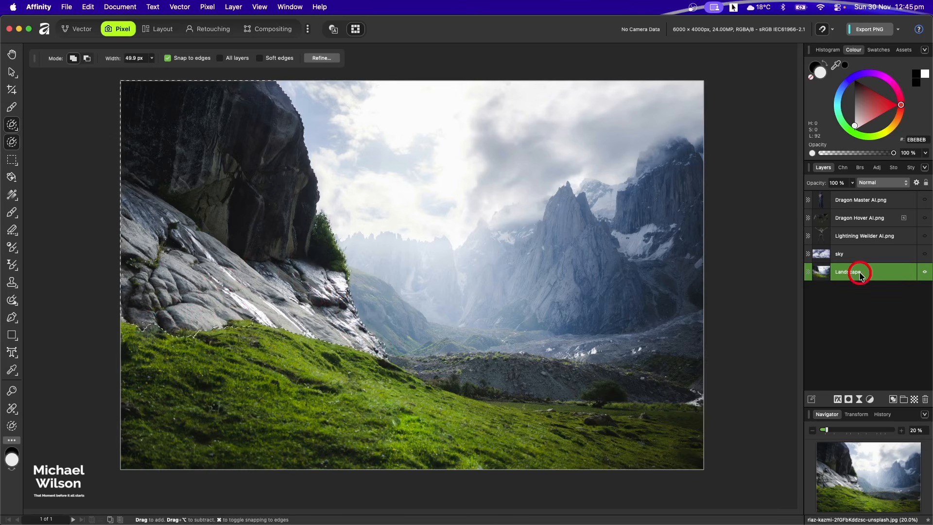
- Copy the selected rock cliff onto its own layer, clear the selection and check the cutout with the original landscape hidden
key("super+j")
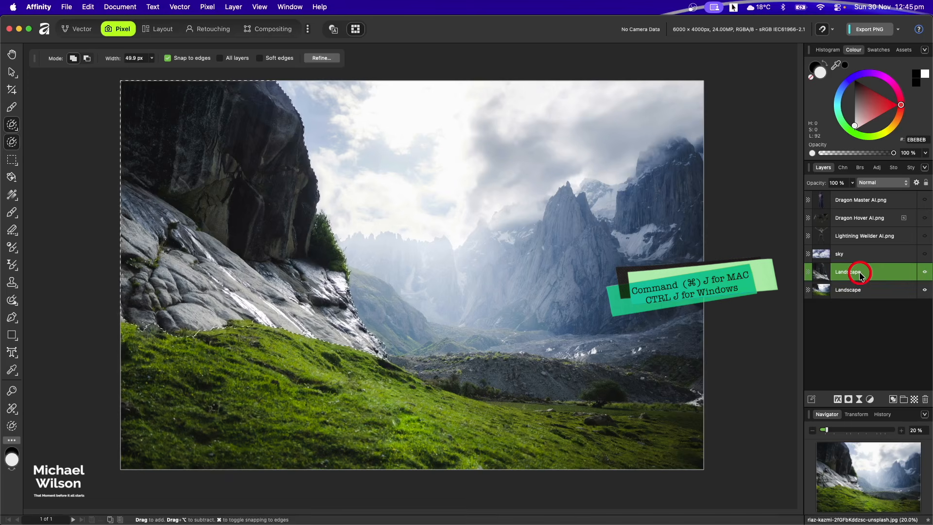
key("super+d")
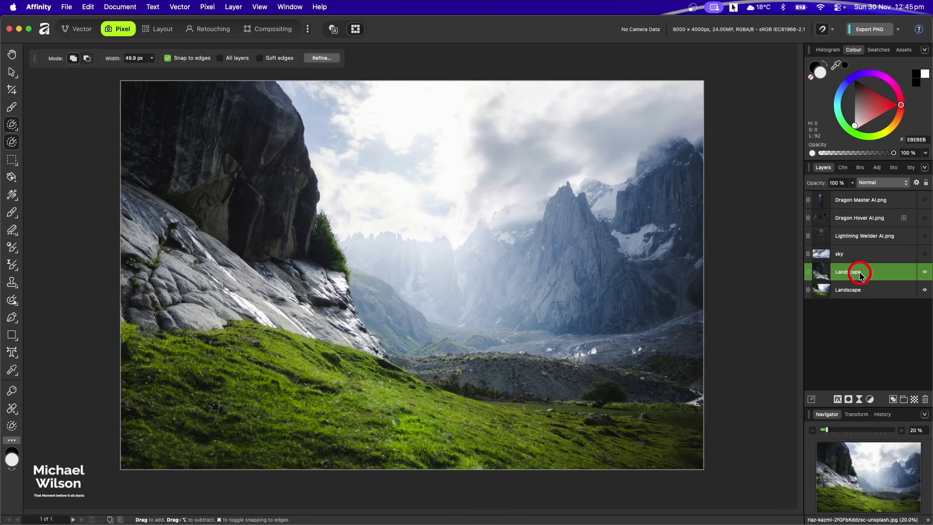
left_click(926, 291)
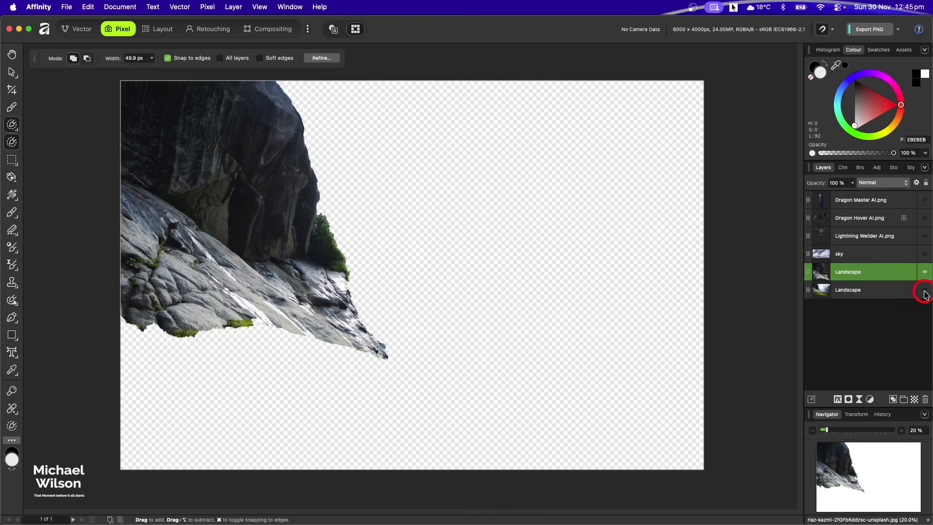
left_click(925, 290)
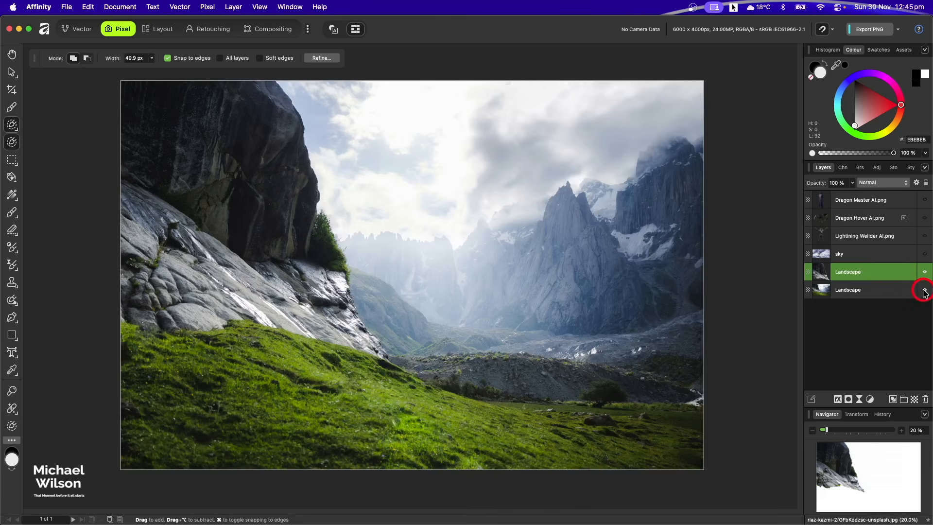
left_click(868, 272)
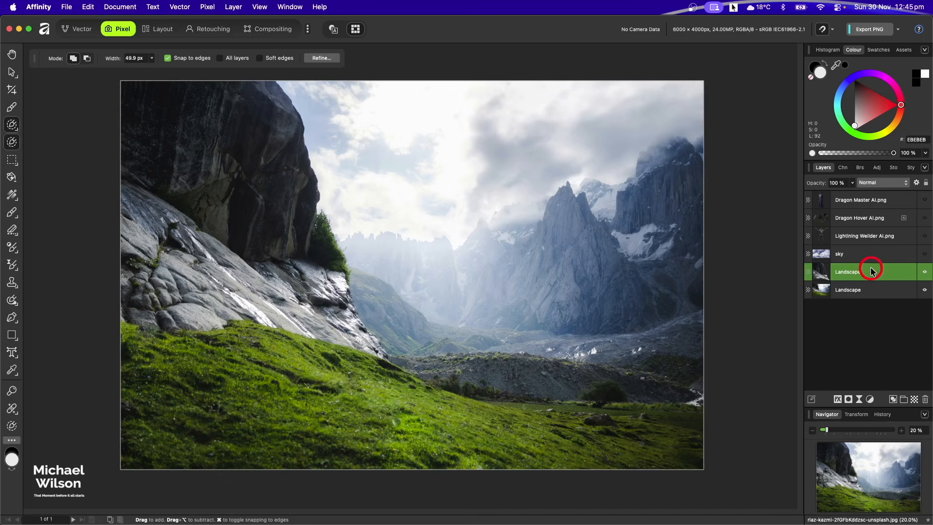
- Show the sky layer, move it to the image's upper edge and enlarge it to reach the right edge
left_click(925, 254)
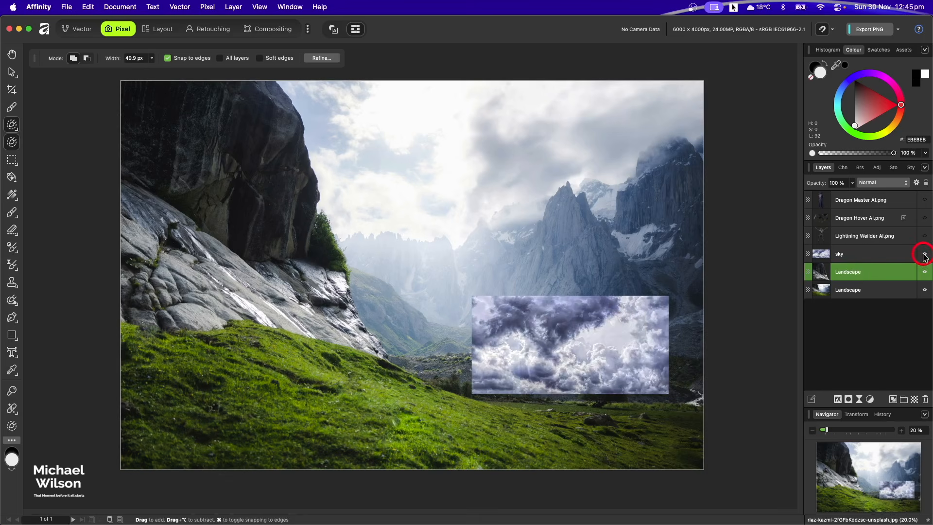
left_click(883, 256)
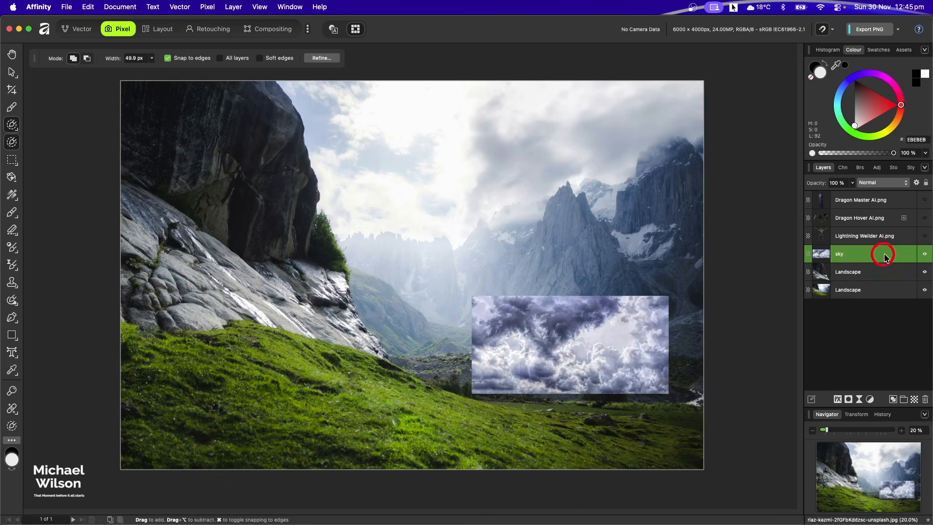
left_click(11, 72)
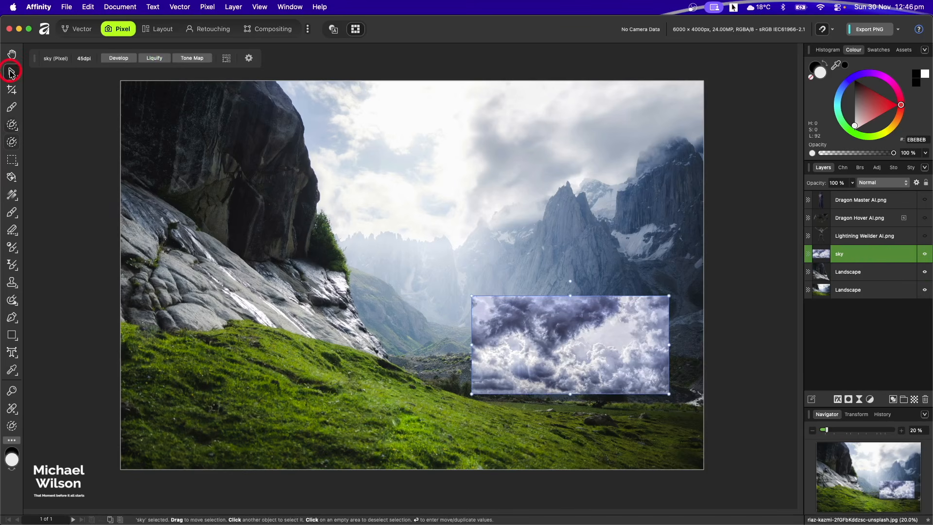
left_click_drag(544, 328, 337, 114)
key("super+0")
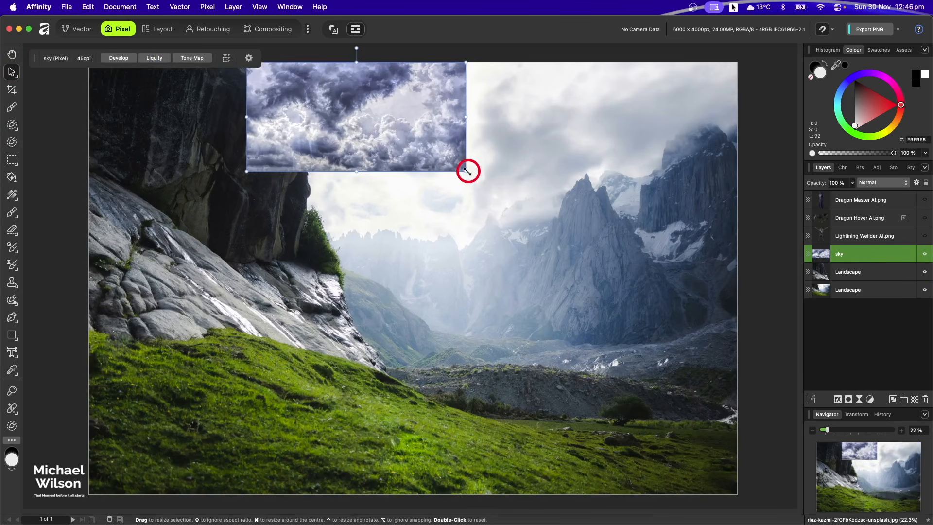
left_click_drag(466, 170, 729, 314)
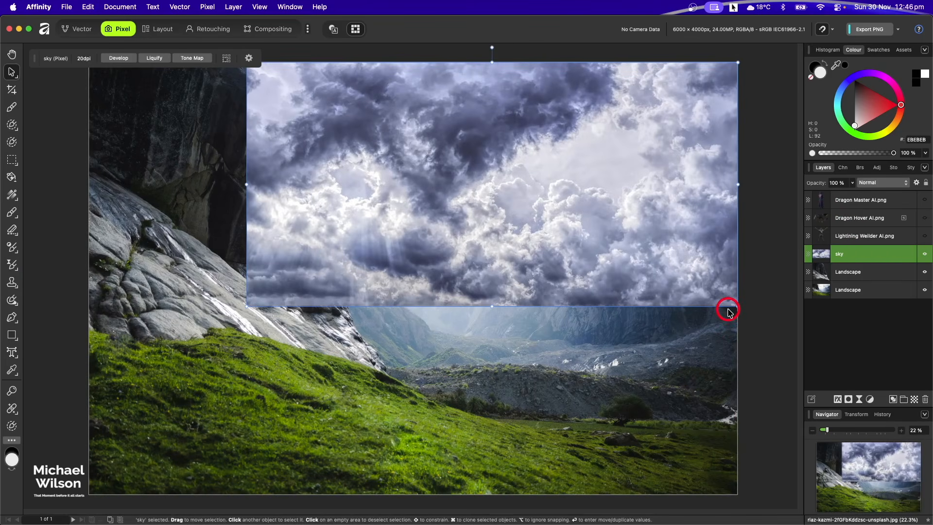
- Enlarge the sky proportionally beyond the canvas until it reaches nearly down to the image's lower edge
key("super+minus")
key("super+minus")
key("super+minus")
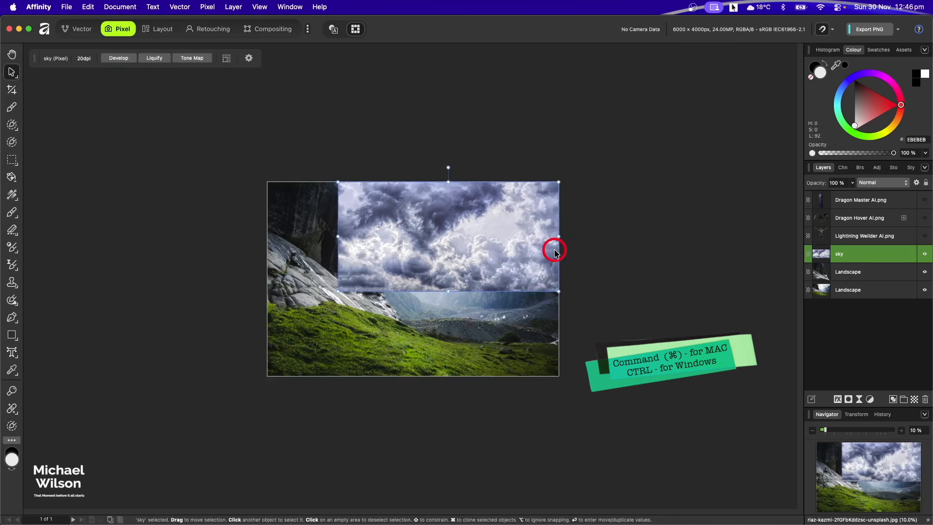
left_click_drag(559, 292, 725, 375)
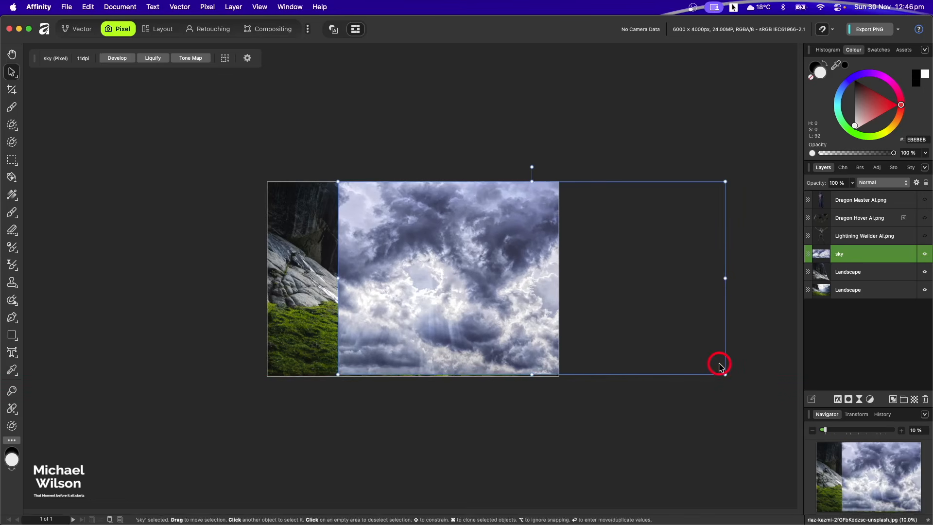
- Add a mask to the sky layer, viewing the document at 20 %
left_click(12, 54)
left_click(71, 59)
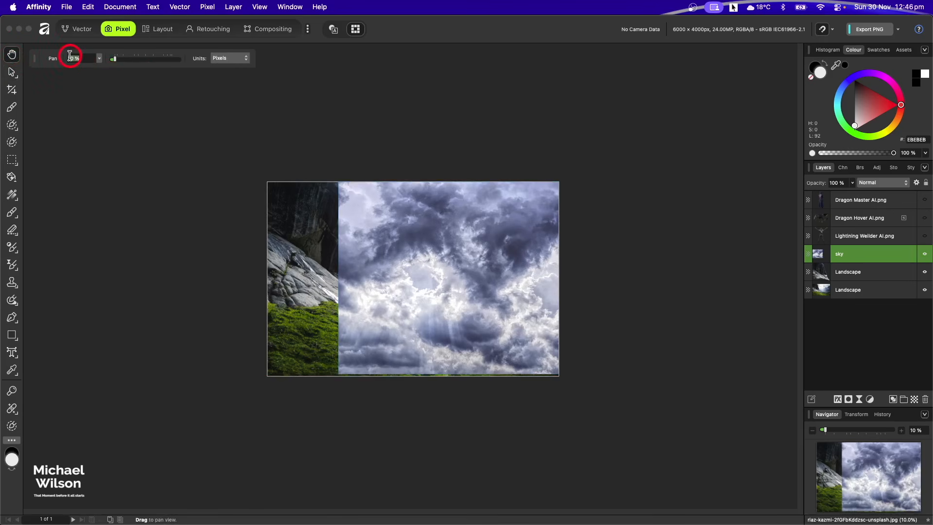
type("20")
key("Return")
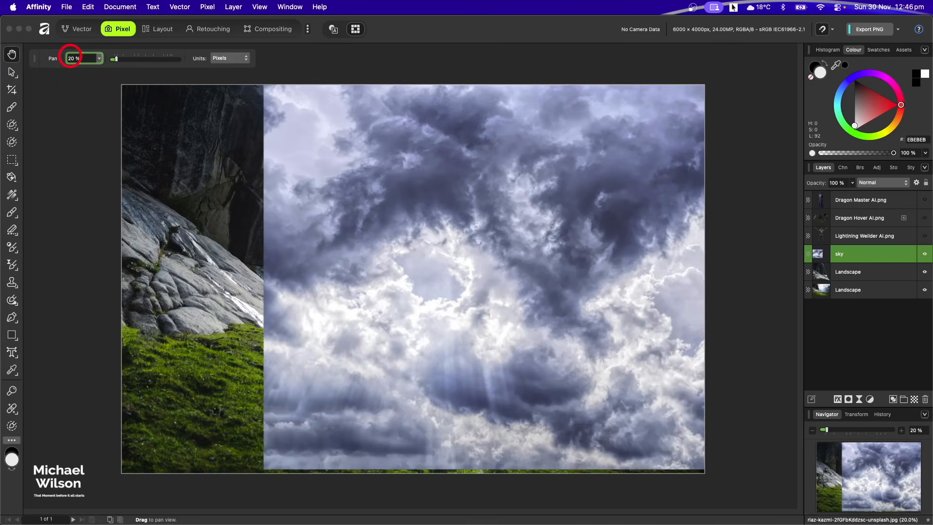
left_click(843, 256)
left_click(848, 399)
key("super+i")
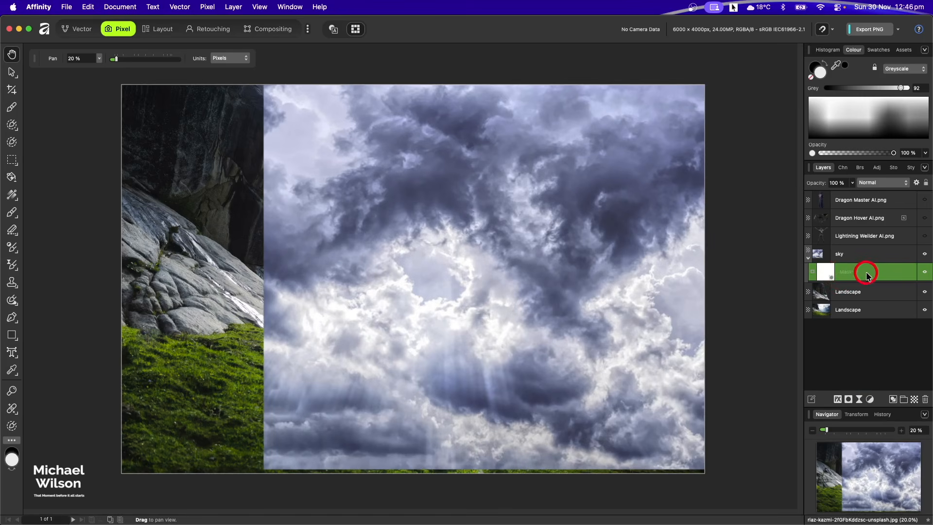
- Apply a vertical gradient to the sky mask so the clouds fade into the valley below the mountains
left_click(12, 195)
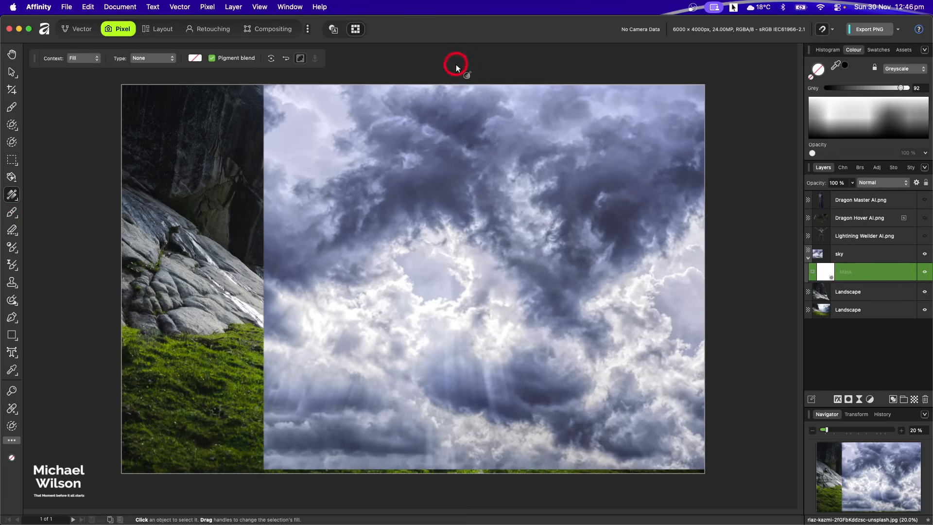
left_click_drag(459, 60, 462, 185)
left_click_drag(460, 459, 455, 367)
left_click(459, 296)
left_click_drag(462, 186, 456, 261)
- Collapse the sky layer and move the rock cliff cutout layer to the top of the layer stack
left_click(818, 253)
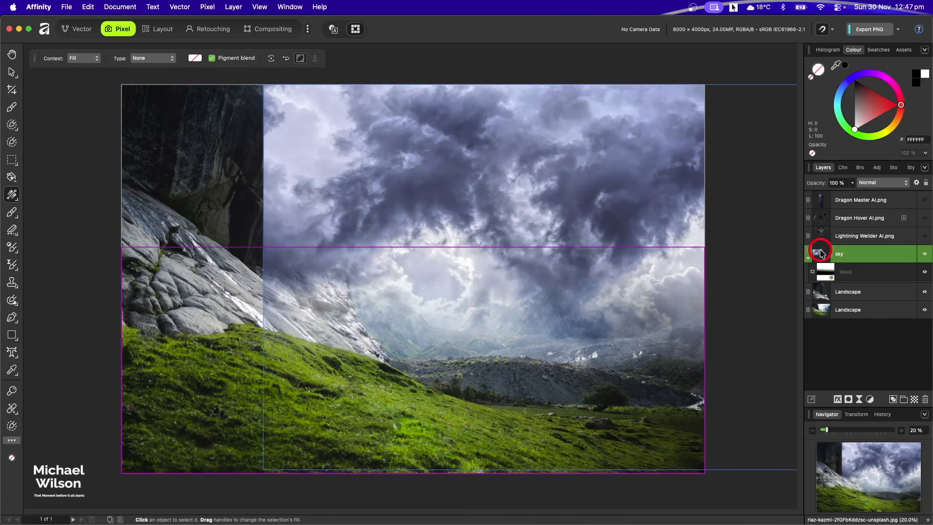
left_click(807, 259)
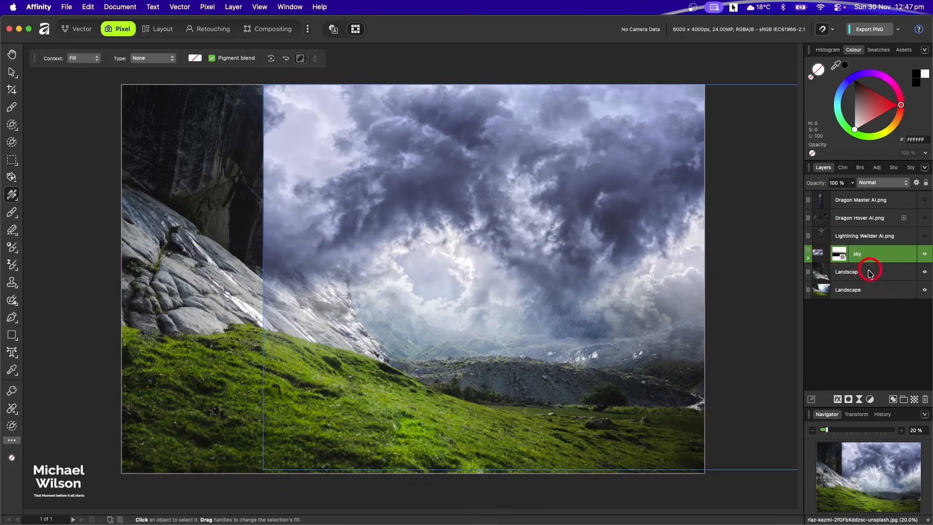
left_click_drag(865, 274, 867, 193)
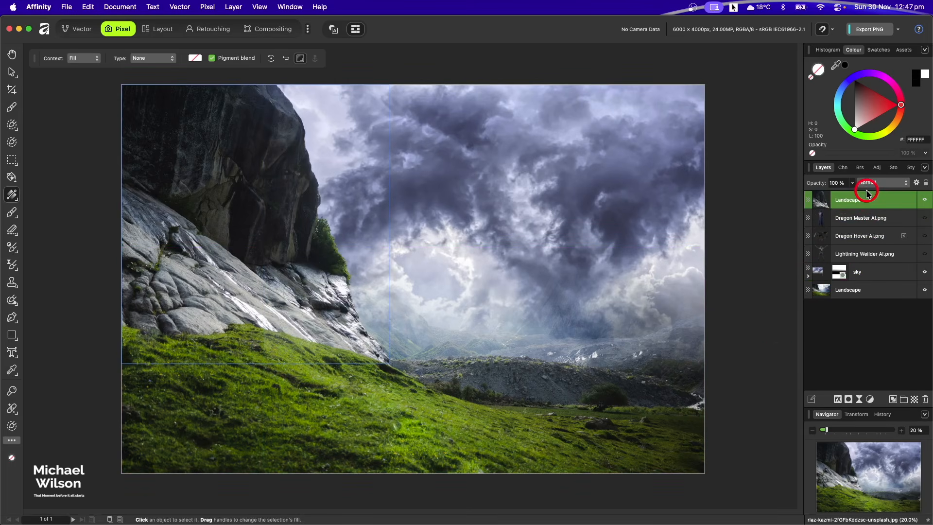
- Paint black on the sky mask with a 398.3 px brush to hide leftover sky over the lower landscape
left_click(809, 275)
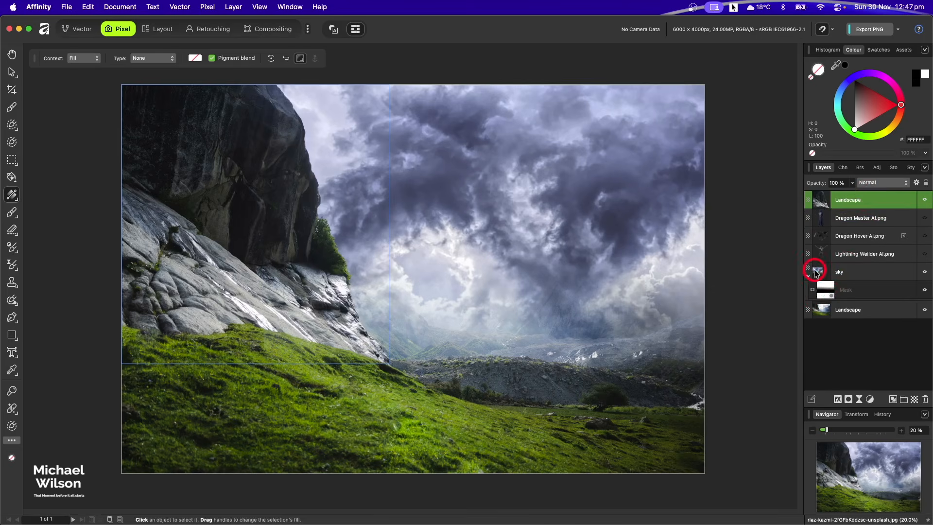
left_click(835, 289)
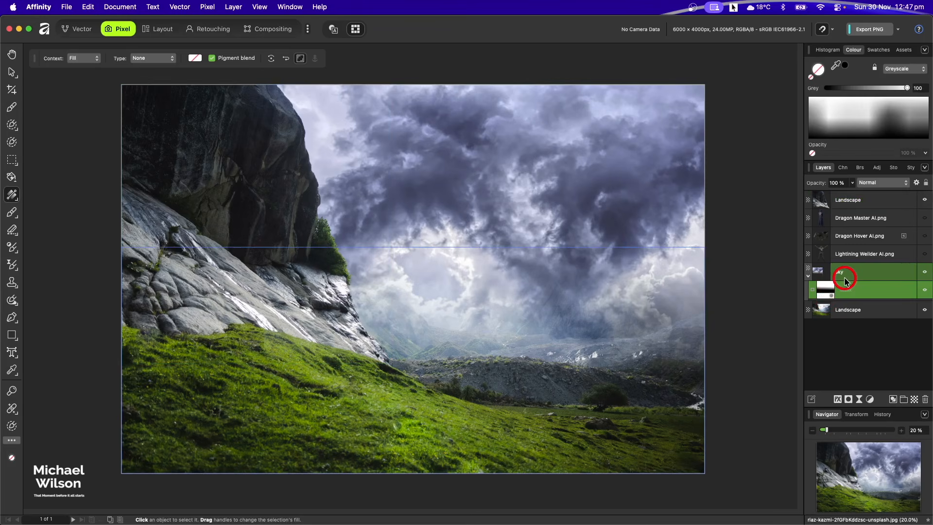
left_click(11, 212)
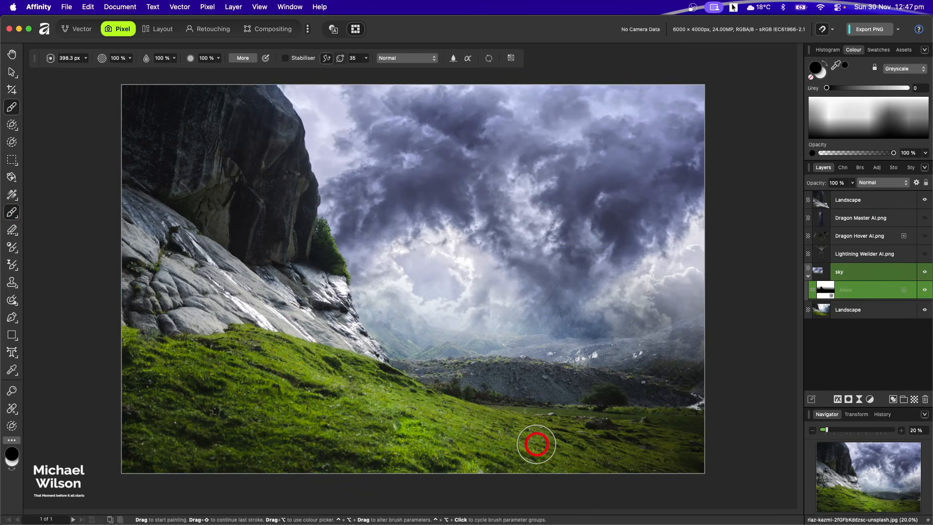
left_click(808, 275)
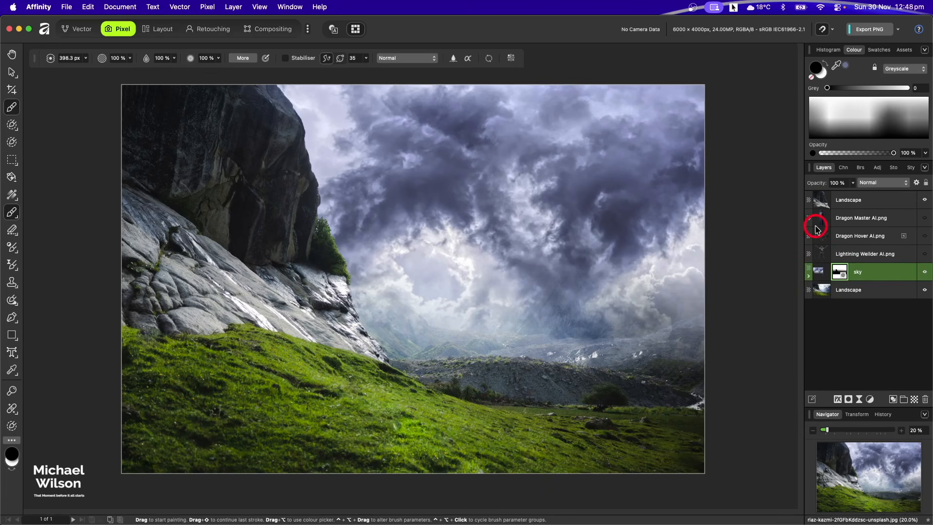
- Sample dark blue 3F4661 from the storm clouds and apply it to a new fill layer above the rock cliff cutout
left_click(854, 200)
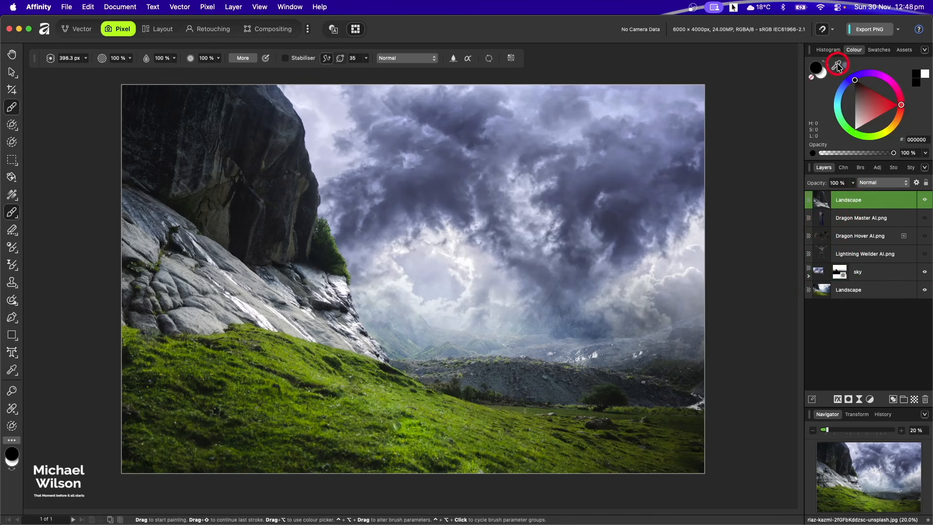
left_click_drag(837, 65, 436, 186)
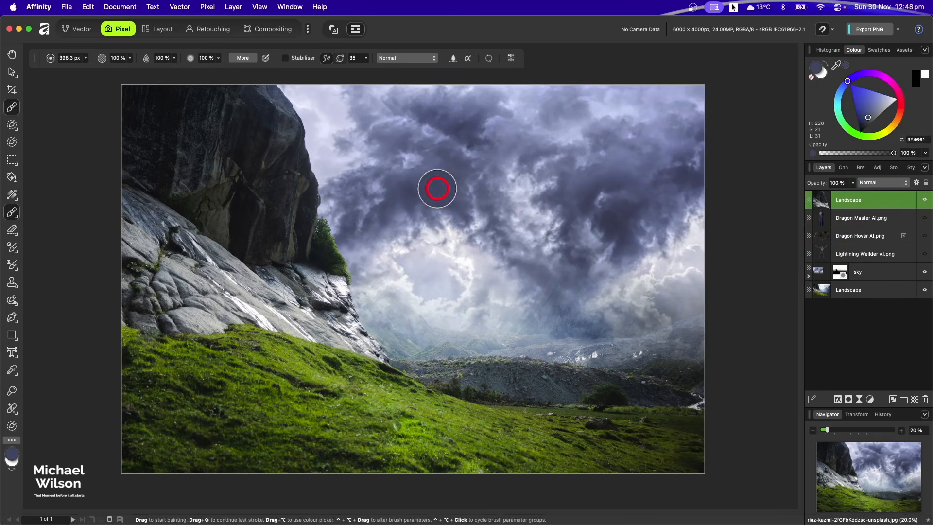
left_click(212, 9)
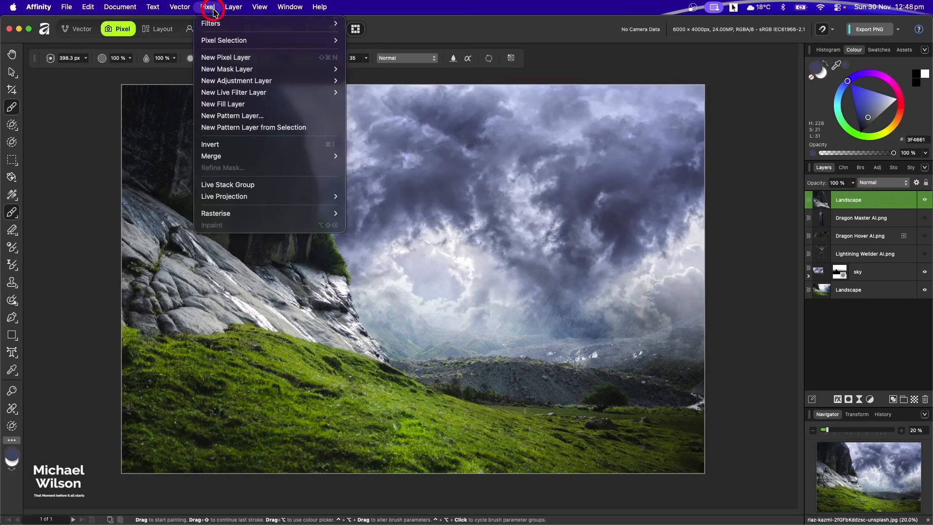
left_click(241, 107)
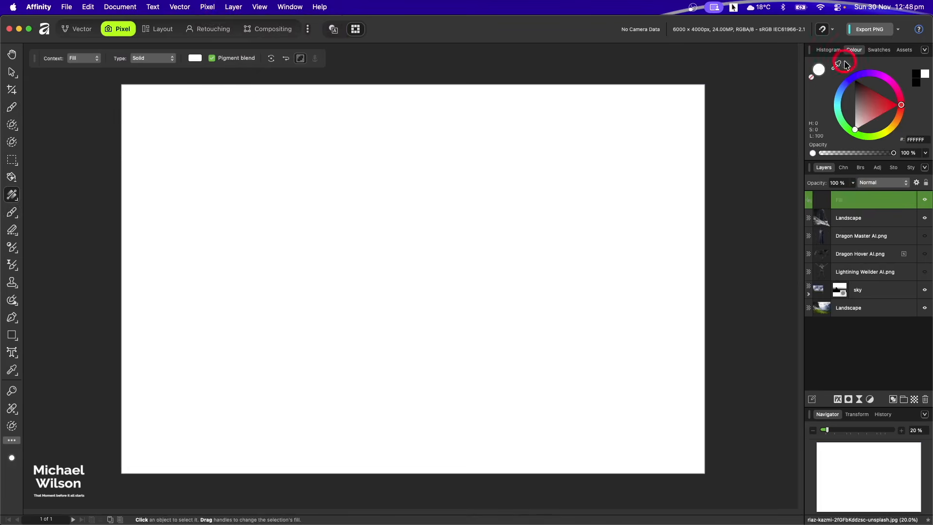
left_click(845, 62)
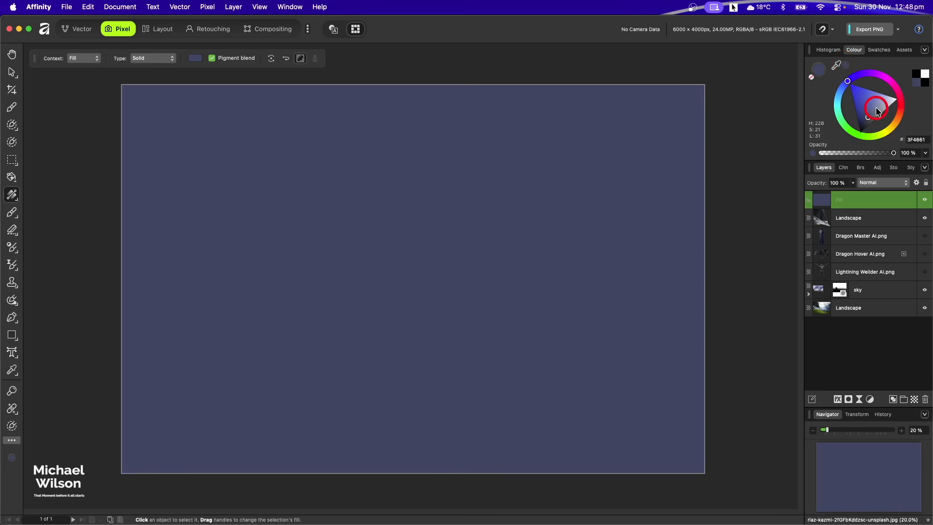
- Set the fill layer's blend mode to Multiply and compare the image with the layer hidden and shown
left_click(881, 184)
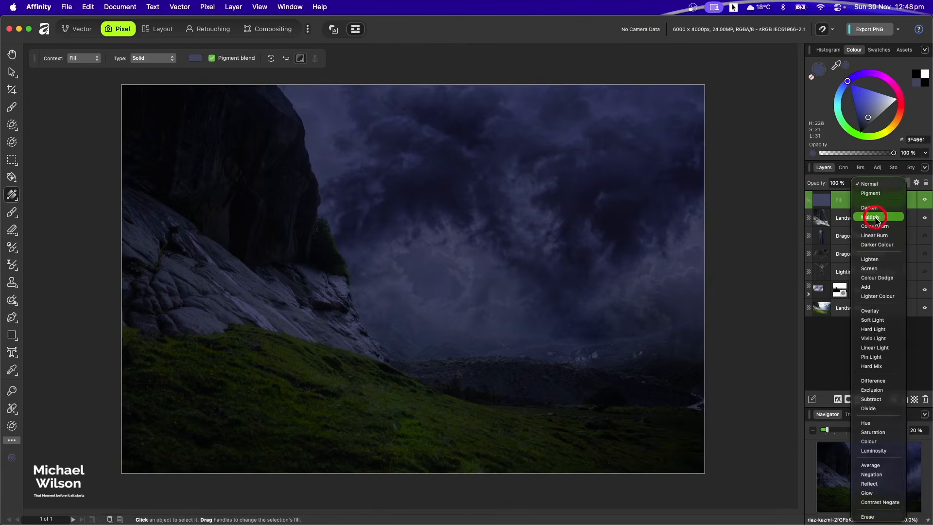
left_click(878, 218)
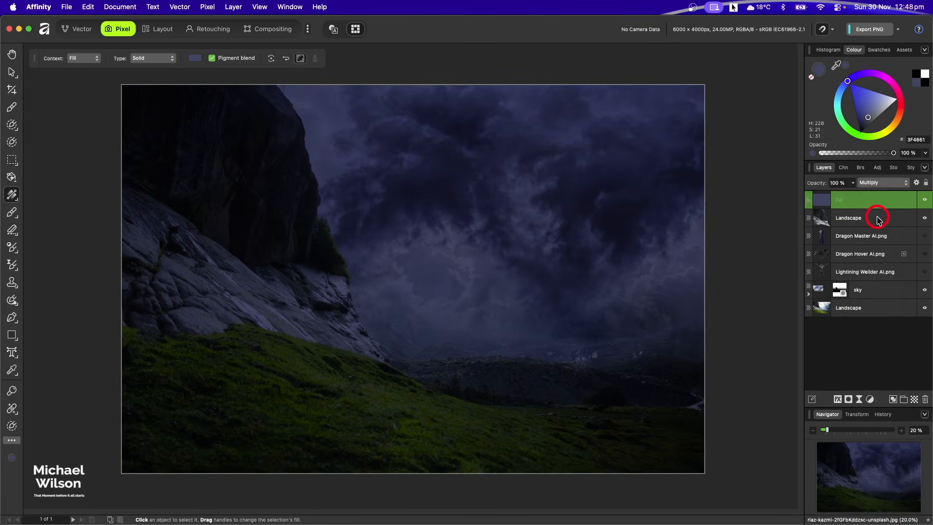
left_click(925, 200)
left_click(925, 200)
left_click(925, 200)
left_click(924, 202)
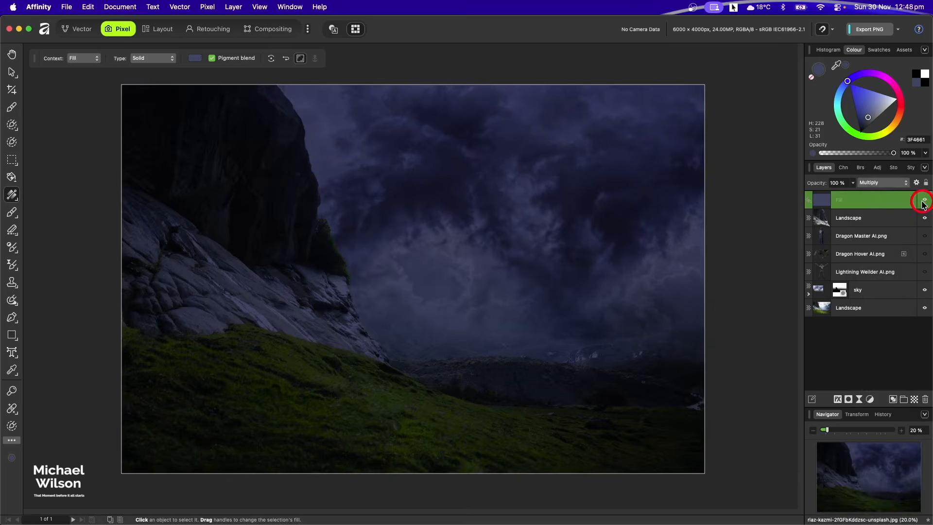
left_click(925, 202)
left_click(924, 203)
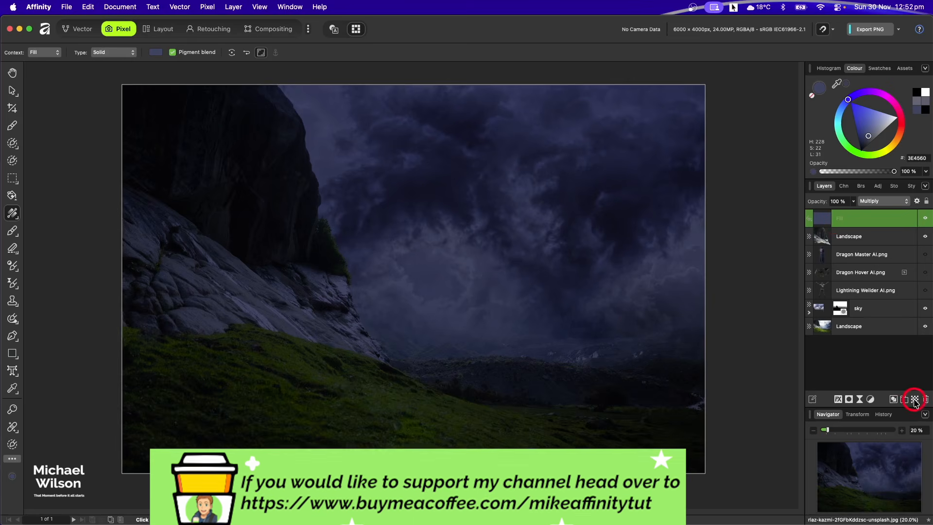
- Add a new pixel layer above the fill and give it a linear gradient whose black end stop has 0% opacity
left_click(912, 398)
left_click(12, 215)
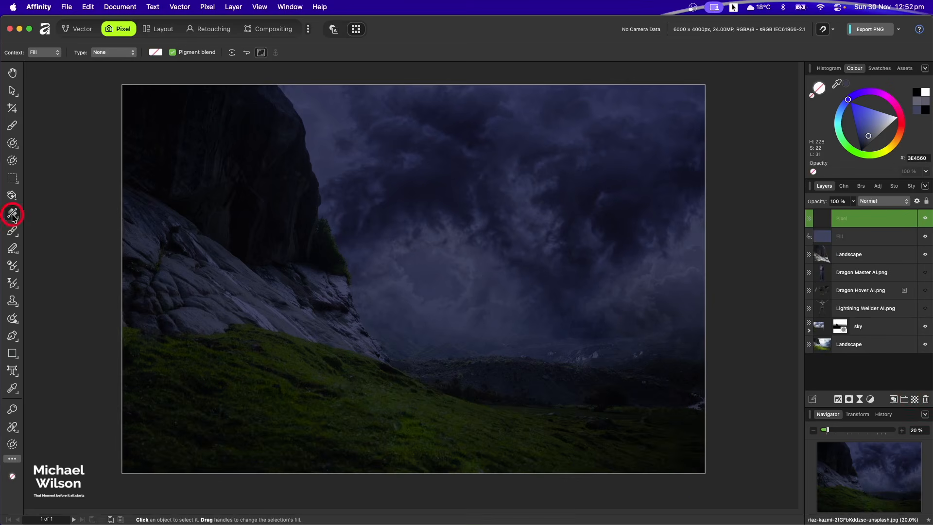
left_click(155, 53)
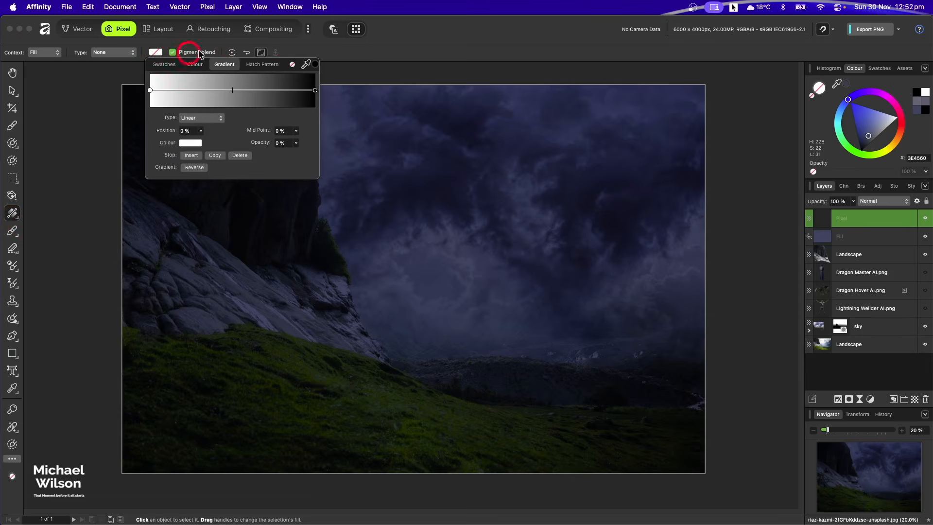
left_click(315, 91)
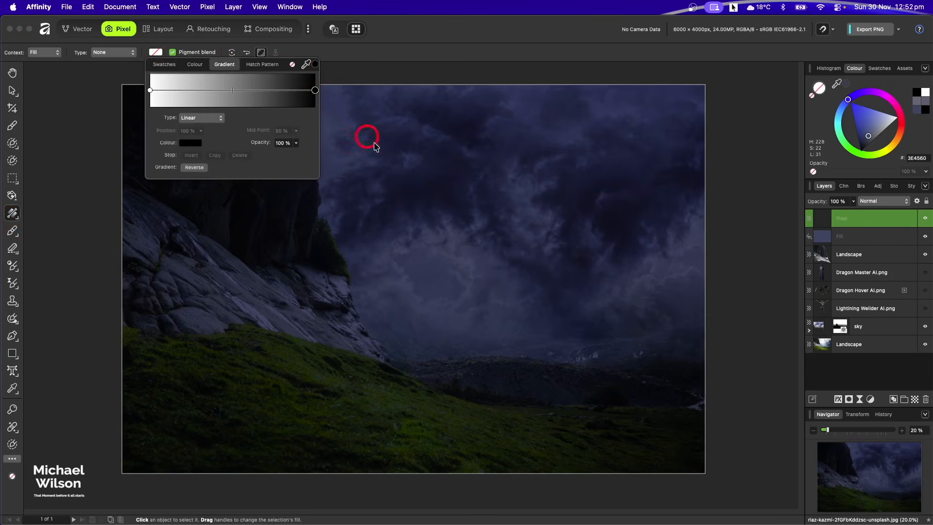
left_click(295, 143)
left_click_drag(296, 154, 209, 159)
- Recolour the gradient's white start stop with dark blue 373D57 sampled from the storm clouds
left_click(151, 91)
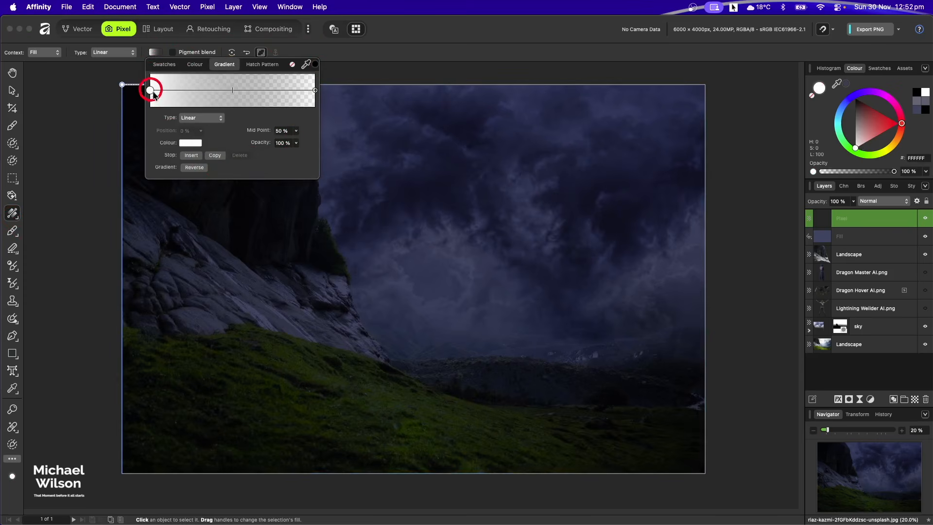
left_click(191, 143)
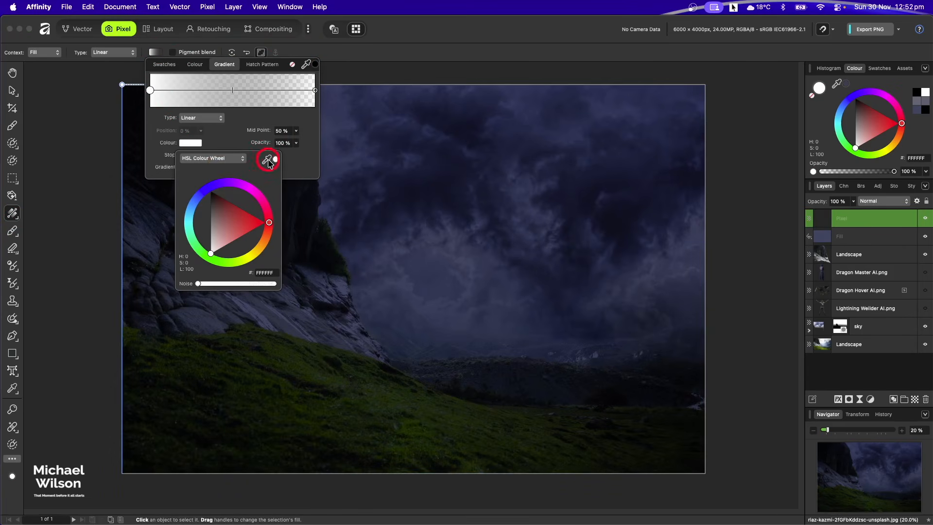
left_click_drag(267, 161, 468, 273)
- Draw the gradient vertically from just above the image down to its lower edge and move its midpoint slightly upward
left_click_drag(421, 74, 421, 471)
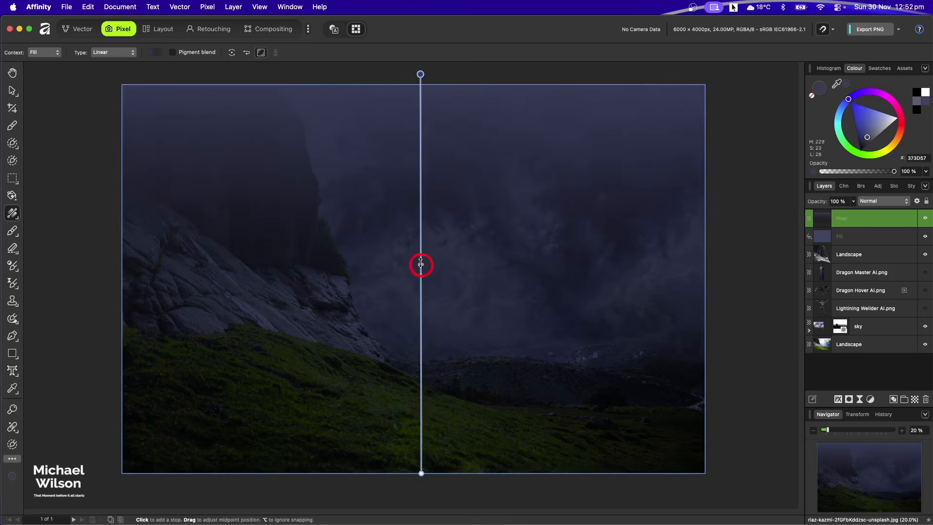
left_click_drag(421, 265, 419, 298)
left_click_drag(420, 318, 416, 250)
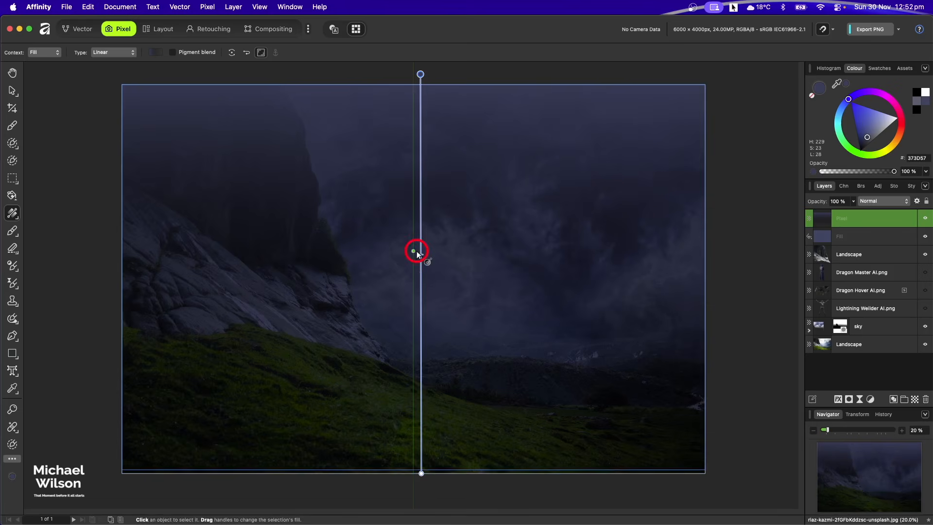
- Compare the image with the gradient layer hidden and shown
left_click(926, 219)
left_click(926, 218)
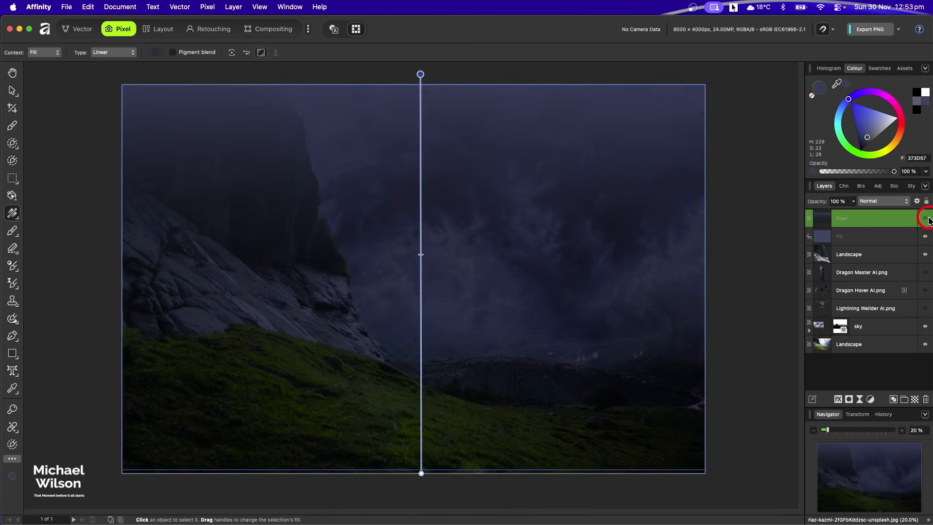
left_click(927, 217)
left_click(928, 217)
- Reduce the gradient layer's fill opacity to 87% in its blend options
left_click(917, 201)
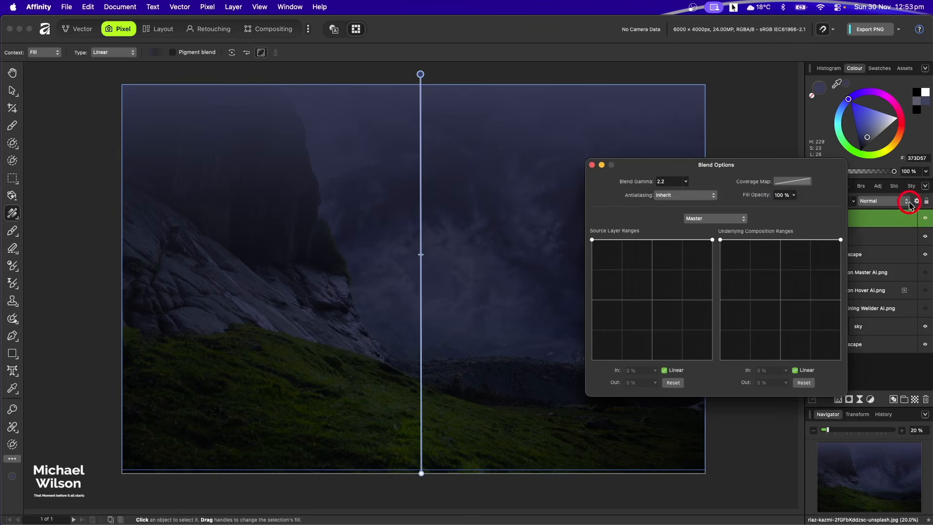
left_click(793, 195)
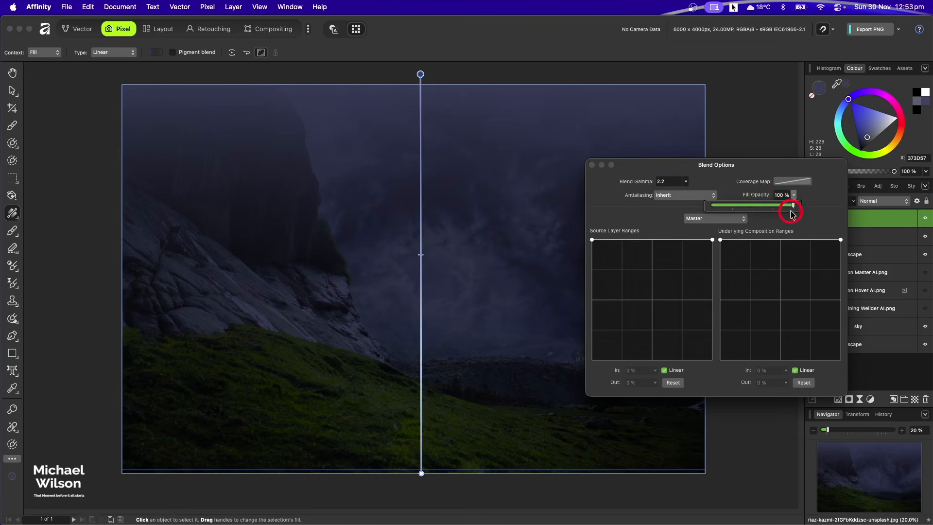
mouse_move(794, 206)
left_mouse_down()
mouse_move(757, 207)
mouse_move(778, 205)
left_mouse_up()
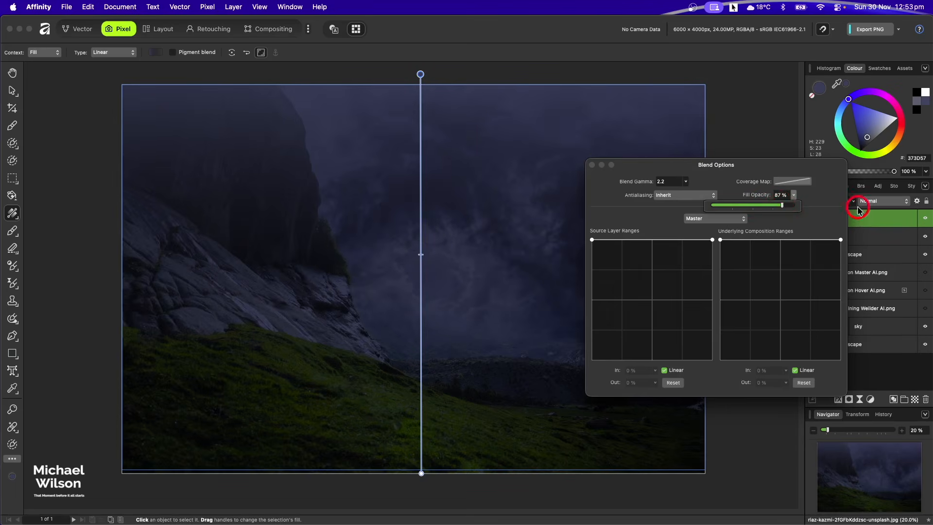
left_click(592, 165)
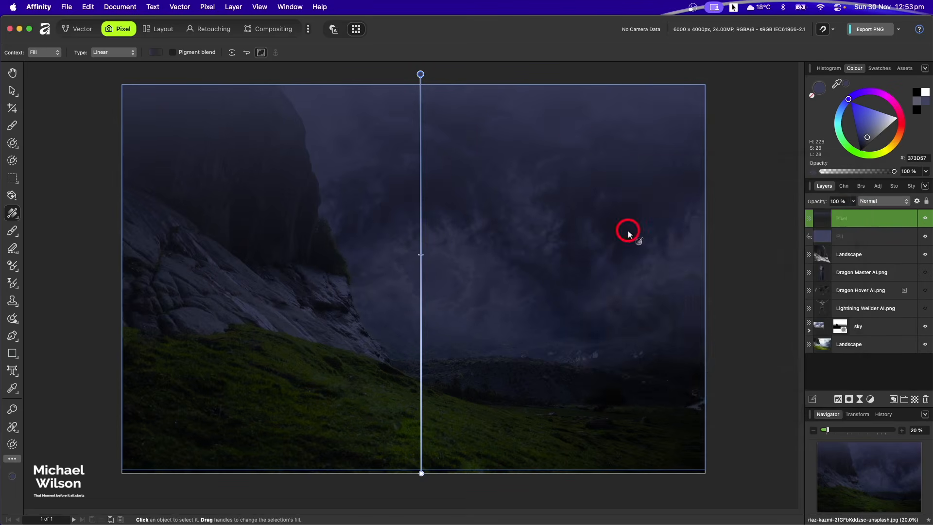
- Group the blue fill layer with the gradient layer and name the group Atmosphere
left_click(856, 237)
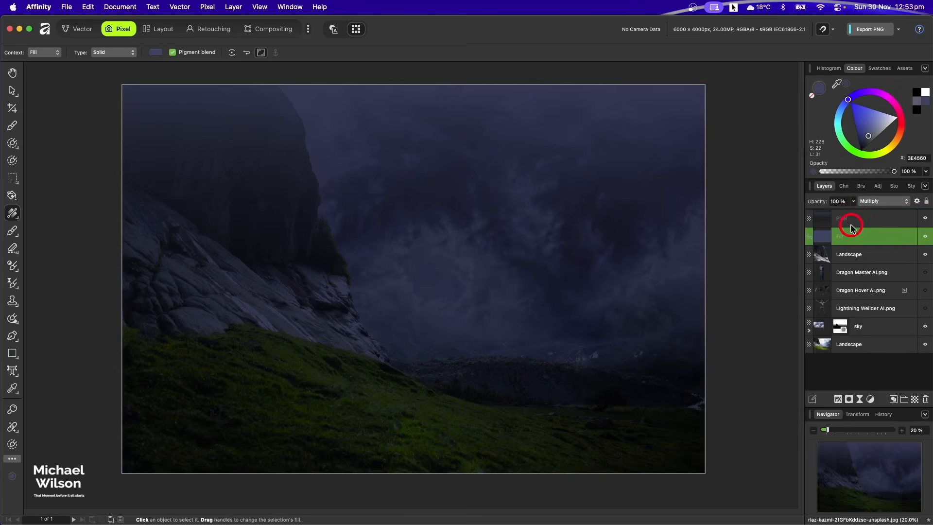
left_click(927, 219)
left_click(873, 223, "shift")
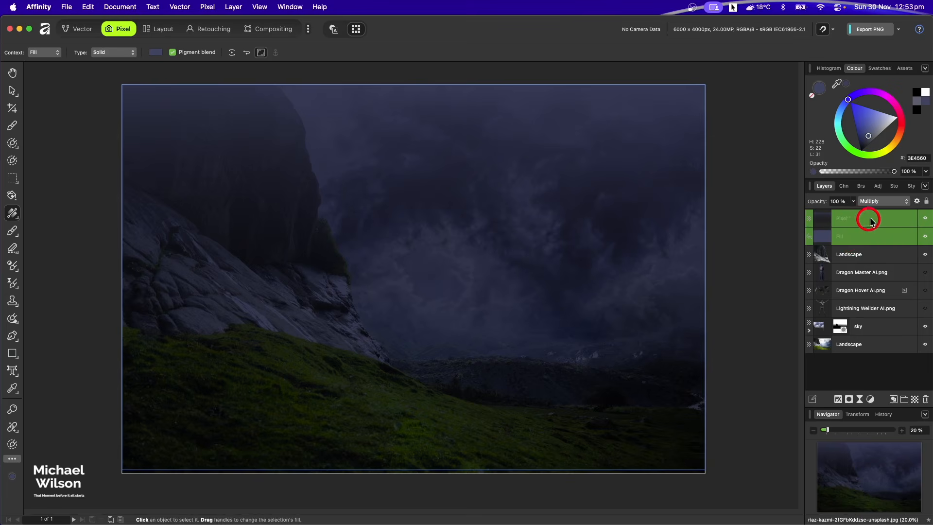
key("super+g")
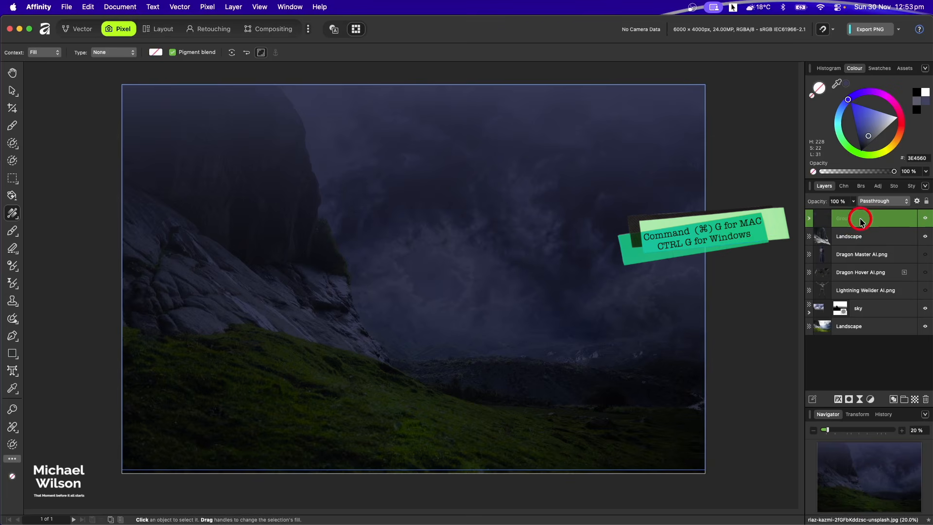
double_click(848, 218)
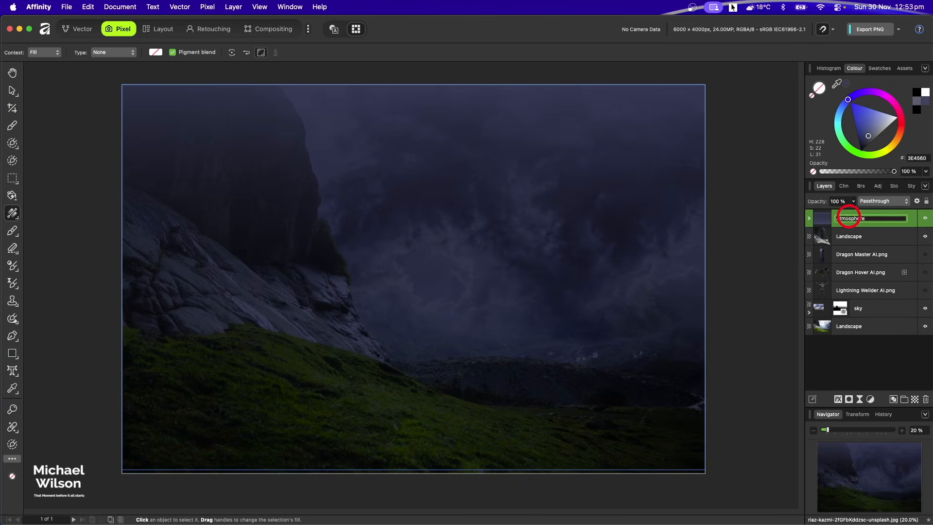
key("Return")
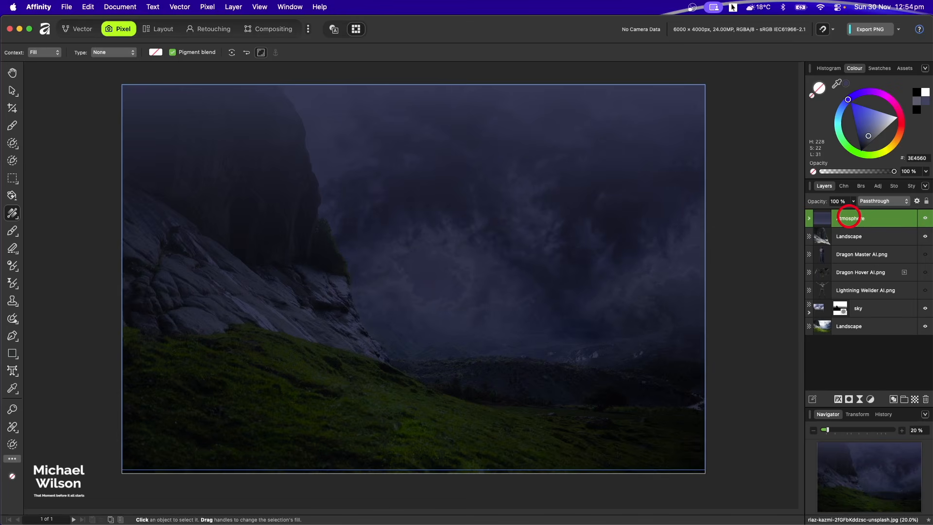
- Show the Lightining Weilder, Dragon Hover and Dragon Master layers and move them above the rock cliff cutout, below the Atmosphere group
left_click(924, 290)
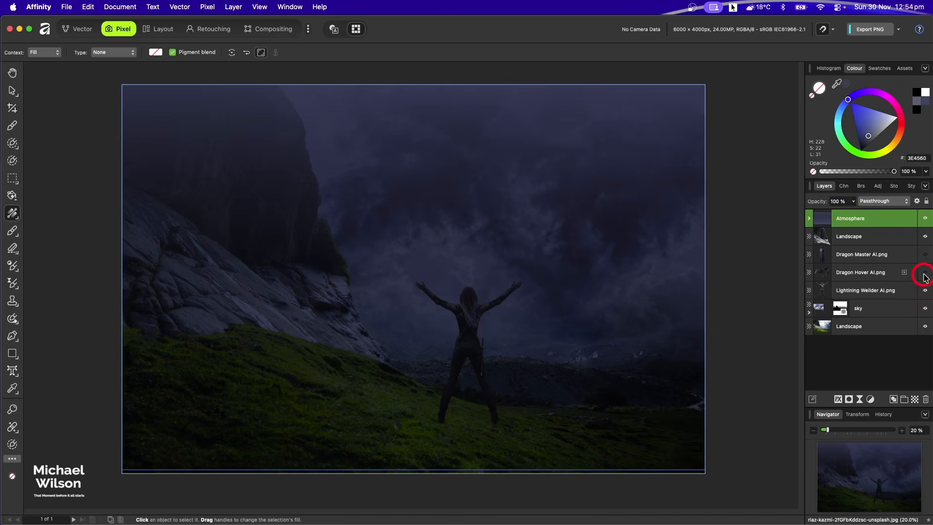
left_click(924, 273)
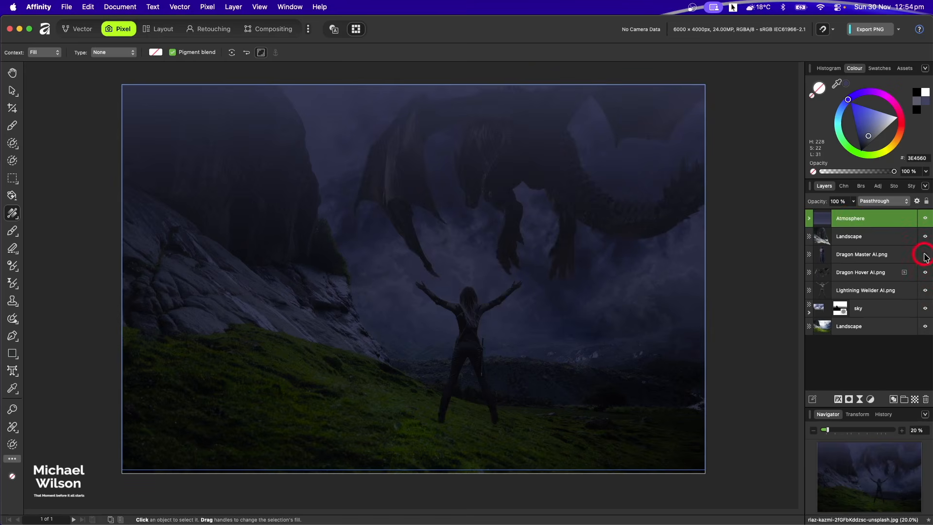
left_click(925, 255)
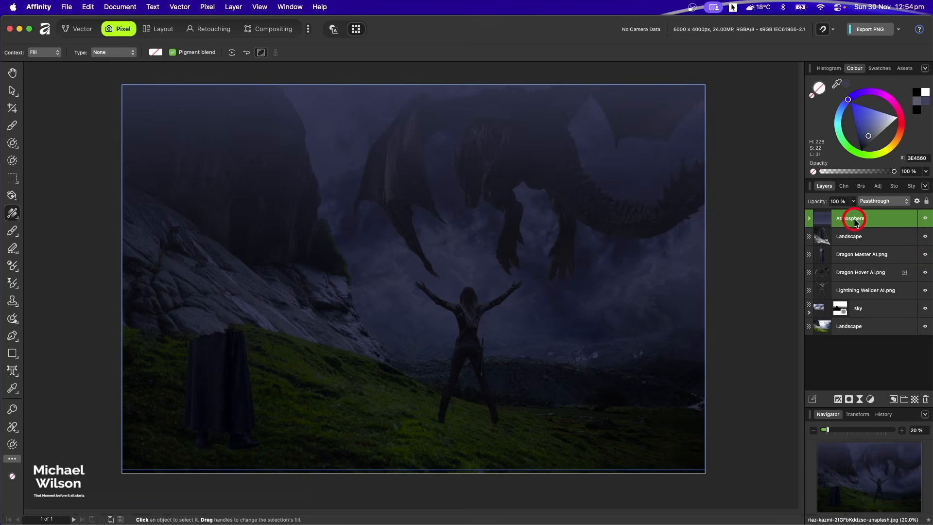
left_click_drag(866, 257, 855, 228)
mouse_move(856, 271)
left_mouse_down()
mouse_move(838, 276)
mouse_move(856, 271)
mouse_move(851, 261)
left_mouse_up()
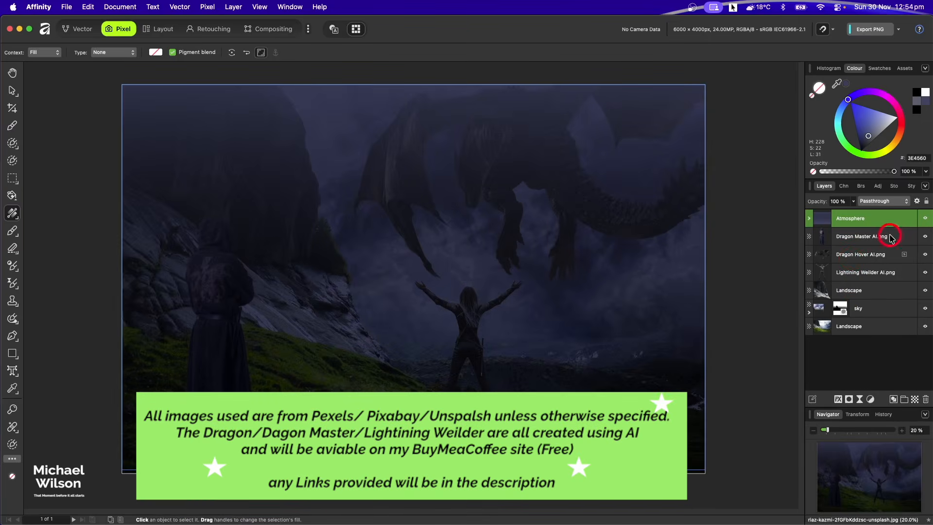
- Add a mask to the Dragon Master layer and choose the 32 px Round Light Brush for painting
left_click(842, 236)
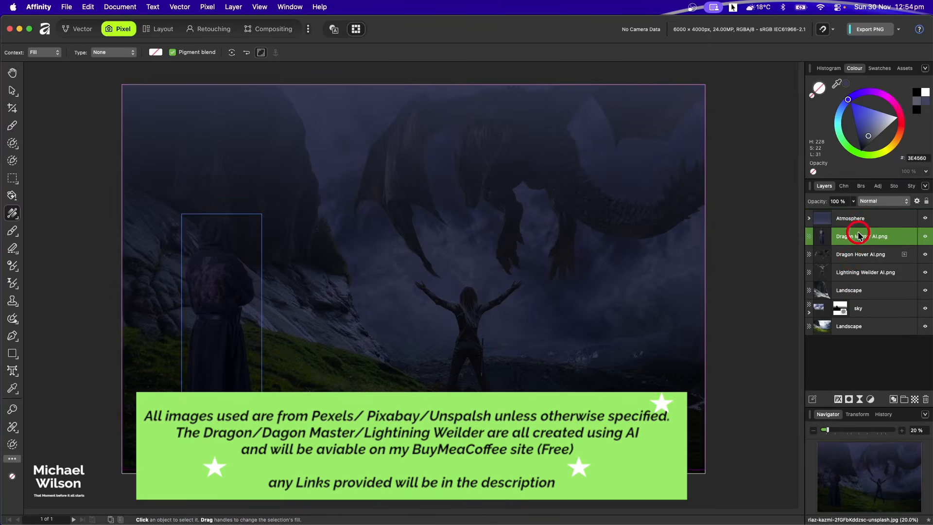
left_click(849, 398)
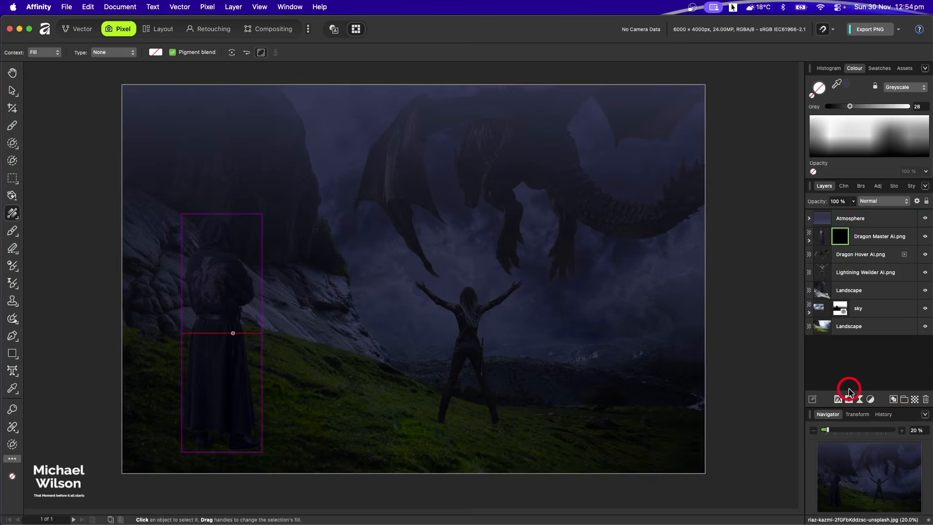
left_click(12, 232)
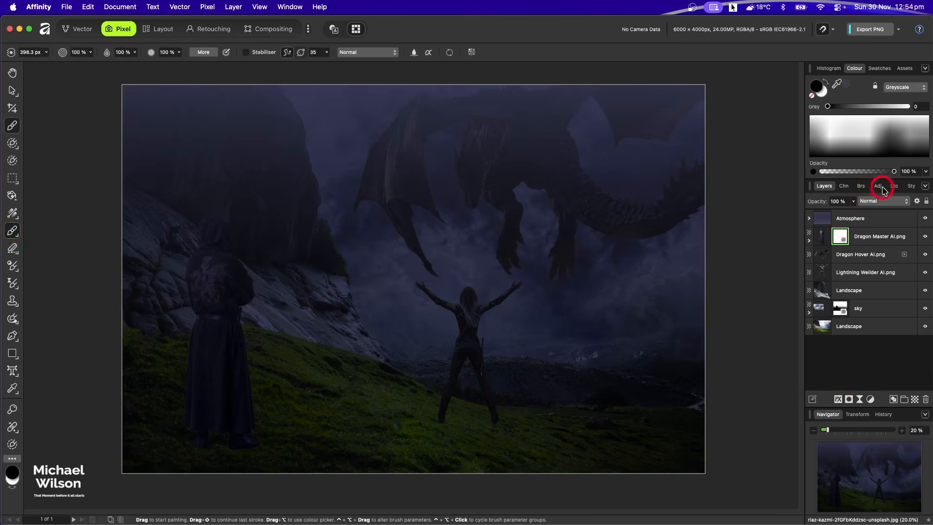
left_click(864, 188)
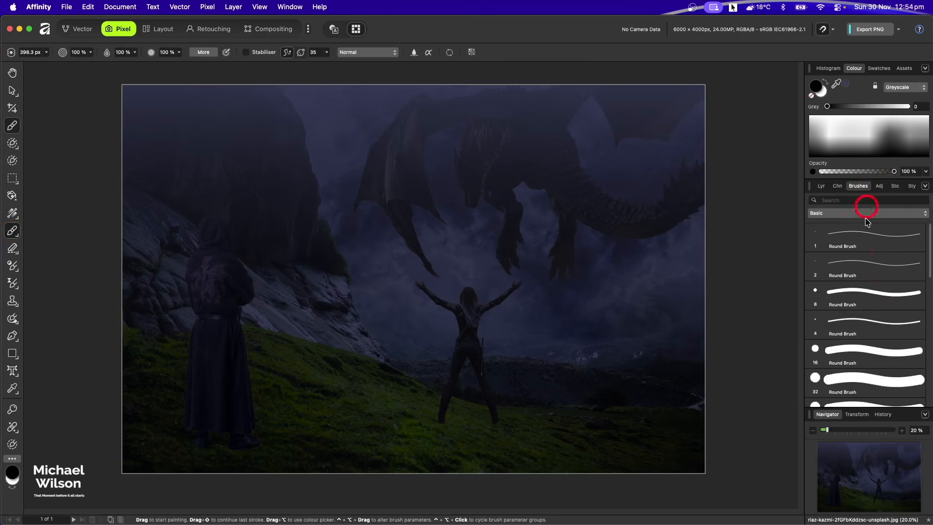
left_click(865, 265)
scroll(859, 354, "down", 10)
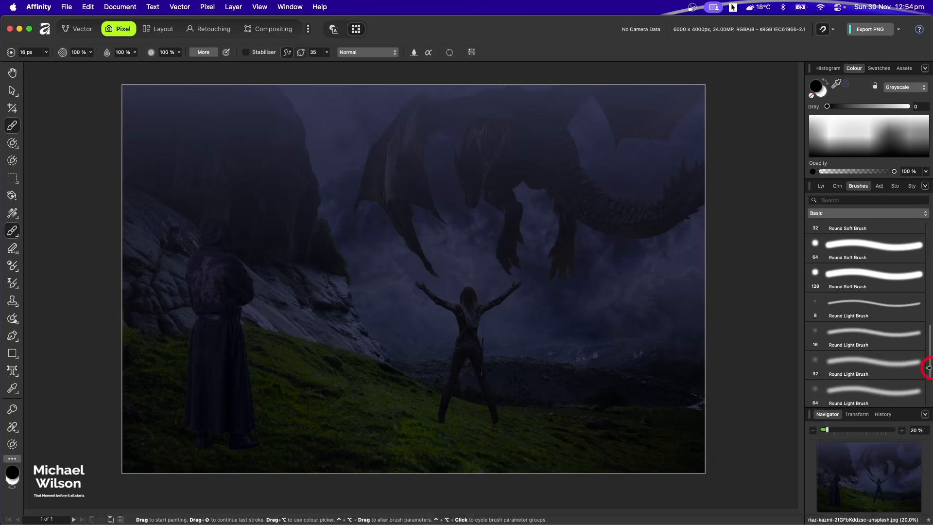
left_click(858, 362)
left_click(821, 185)
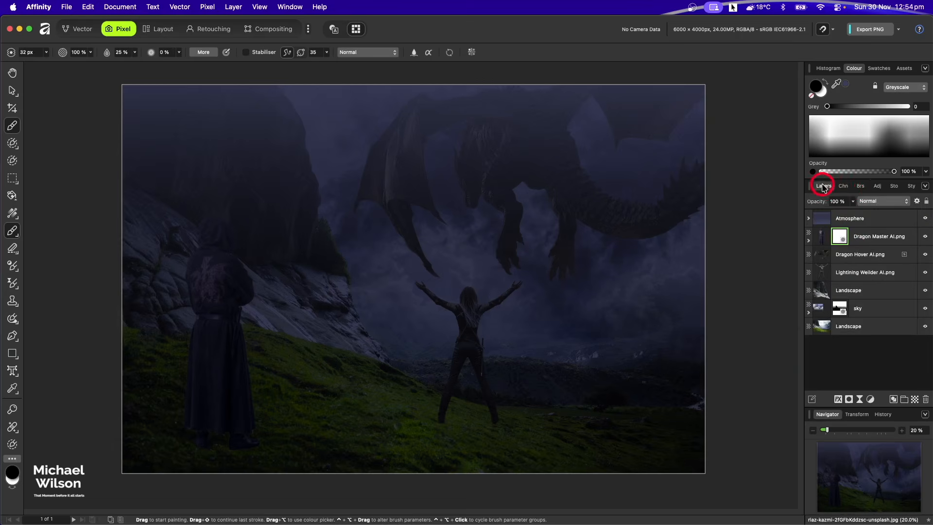
- Paint black on the Dragon Master mask with a 126.5 px brush at 100% flow to blend the boots into the grass
left_click(839, 238)
left_click(808, 240)
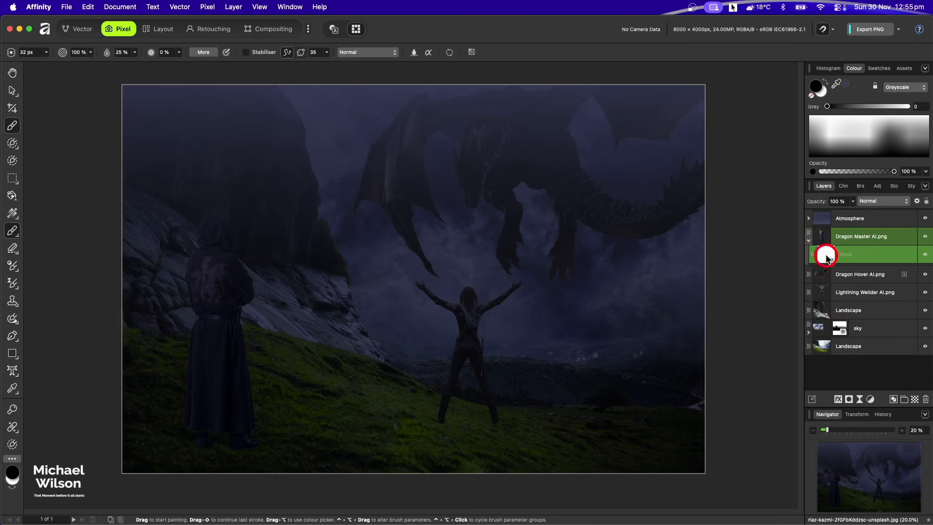
key("super+plus")
key("super+plus")
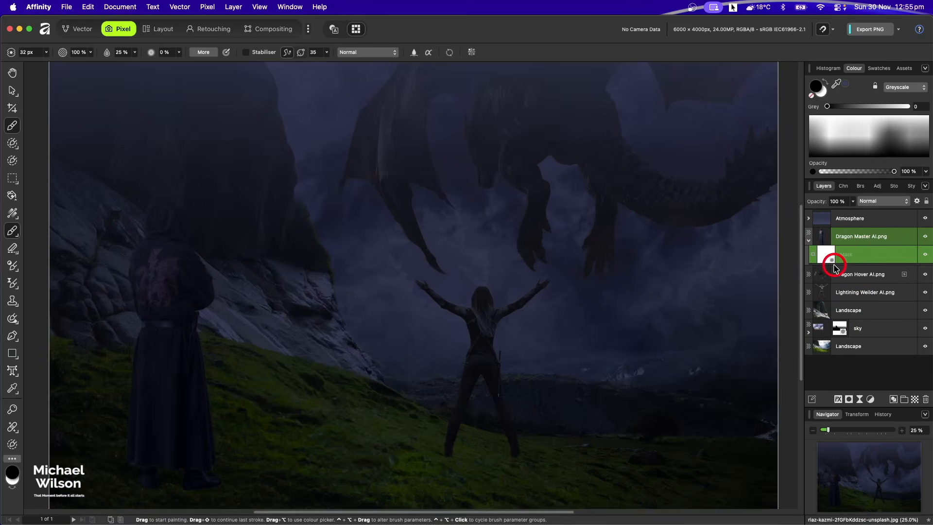
mouse_move(294, 368)
left_mouse_down()
mouse_move(489, 213)
mouse_move(506, 184)
left_mouse_up()
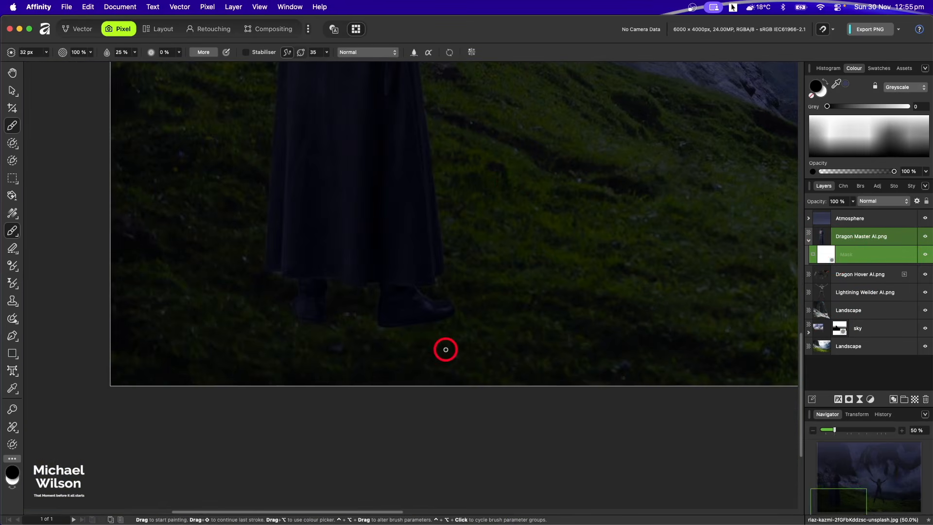
key("bracketright")
key("bracketright")
key("bracketright")
key("bracketright")
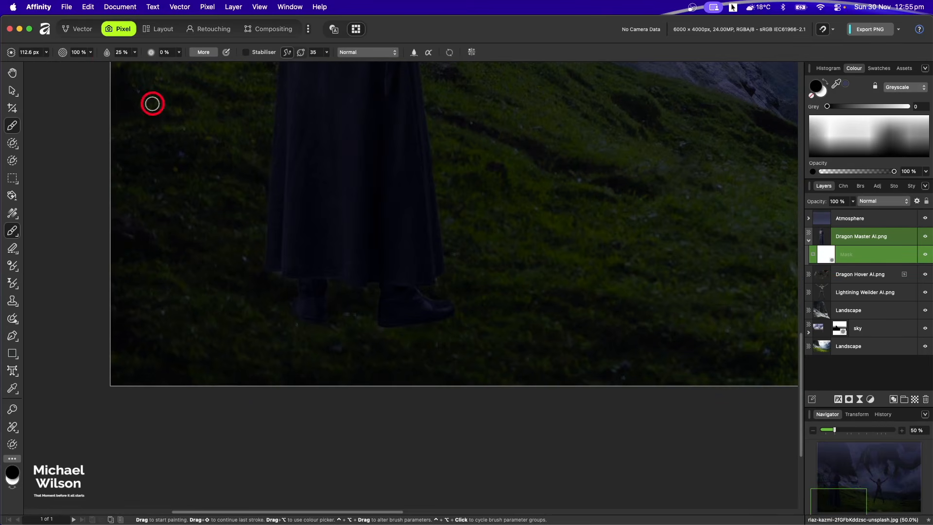
left_click_drag(107, 55, 146, 53)
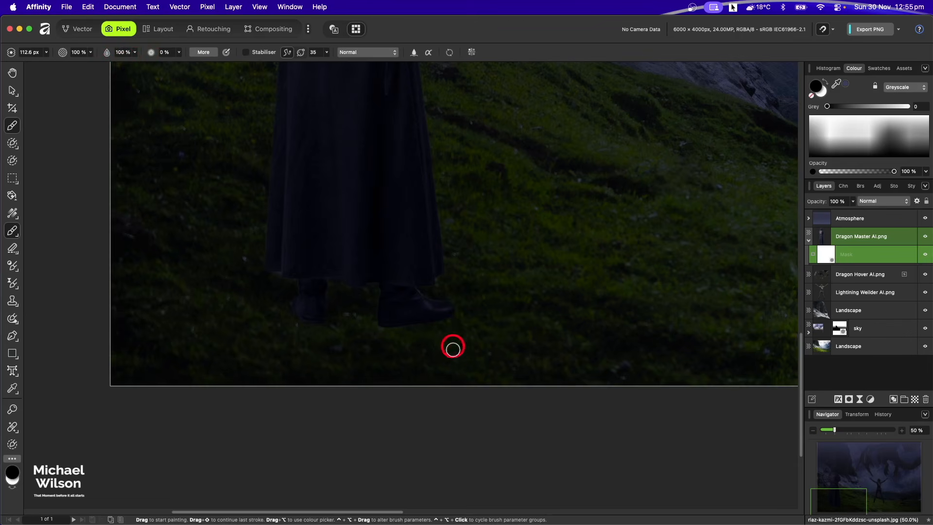
key("bracketleft")
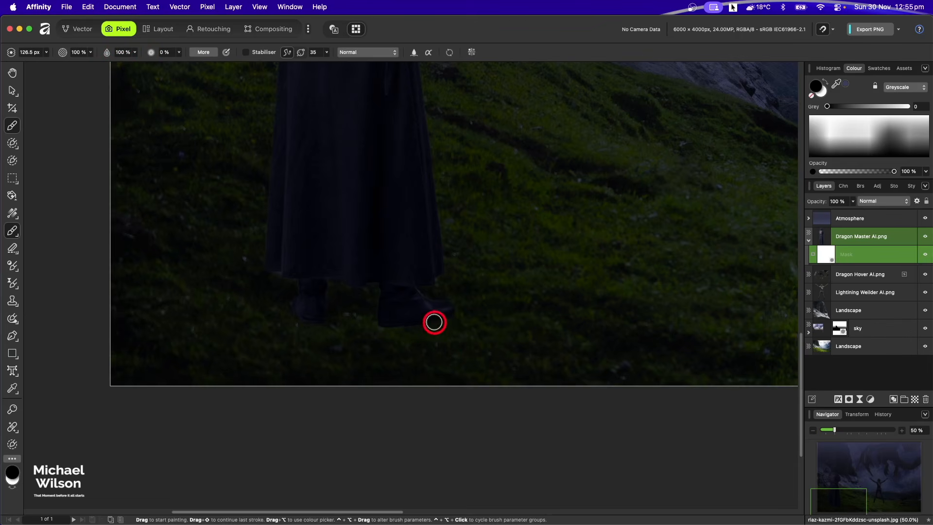
mouse_move(435, 322)
left_mouse_down()
mouse_move(385, 328)
mouse_move(378, 352)
mouse_move(419, 327)
mouse_move(467, 320)
mouse_move(441, 341)
mouse_move(392, 340)
mouse_move(382, 328)
mouse_move(353, 339)
mouse_move(297, 325)
mouse_move(289, 353)
mouse_move(319, 331)
mouse_move(332, 337)
mouse_move(315, 324)
mouse_move(281, 324)
mouse_move(363, 347)
mouse_move(456, 311)
left_mouse_up()
- Set the view zoom to 21% to check the blended figure in the whole composition
left_click(39, 53)
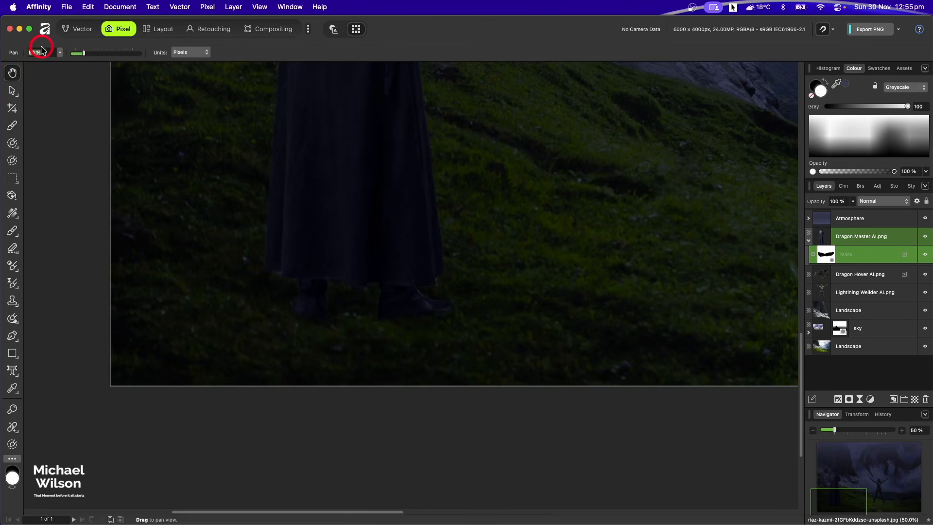
type("21")
key("Return")
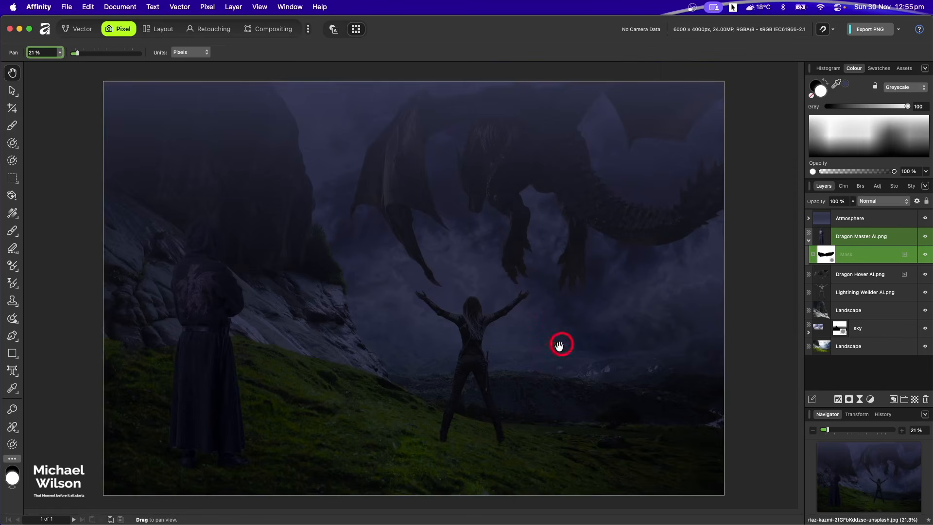
- Add a pixel layer directly below the Dragon Master layer and name it DM Shadow
left_click(810, 241)
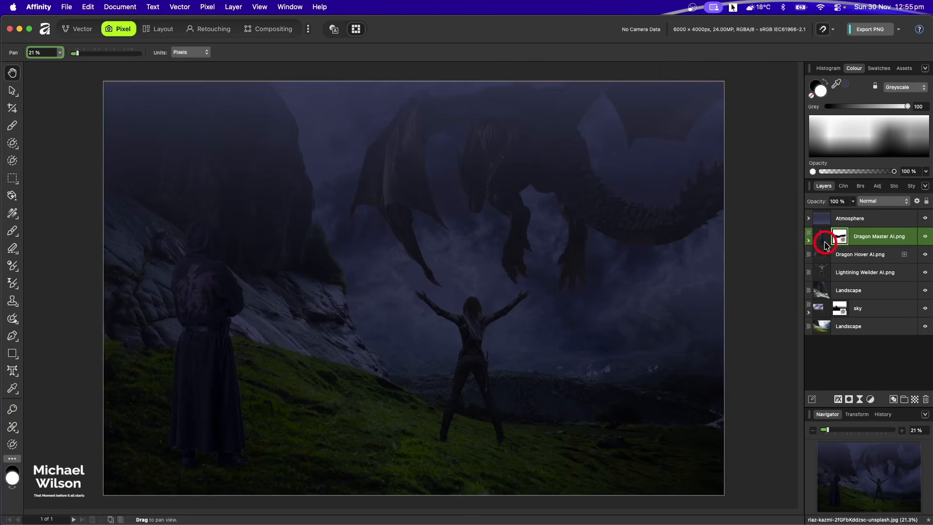
left_click(824, 242)
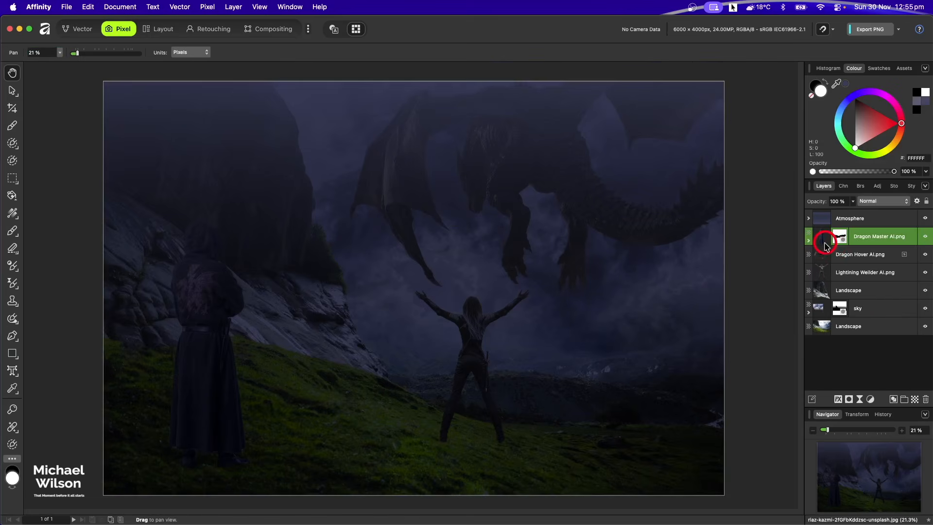
left_click(915, 401)
left_click_drag(857, 243, 850, 271)
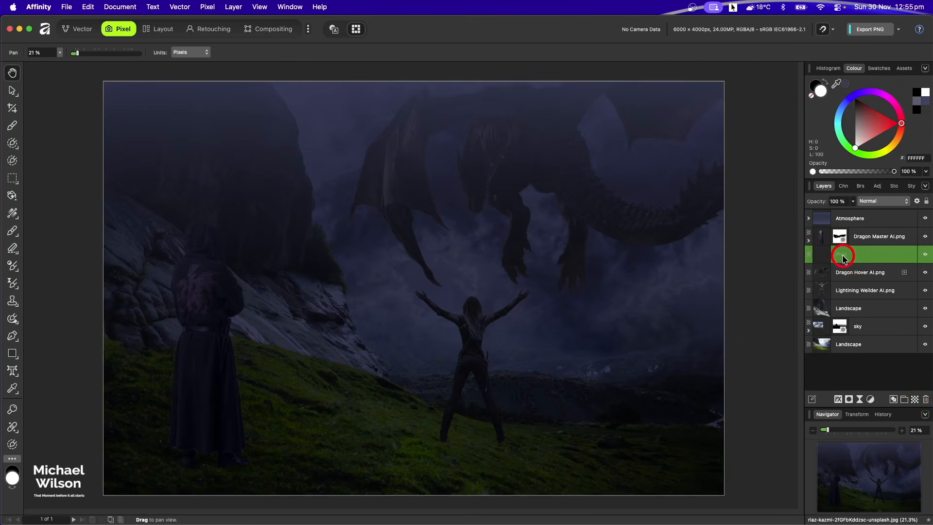
double_click(843, 256)
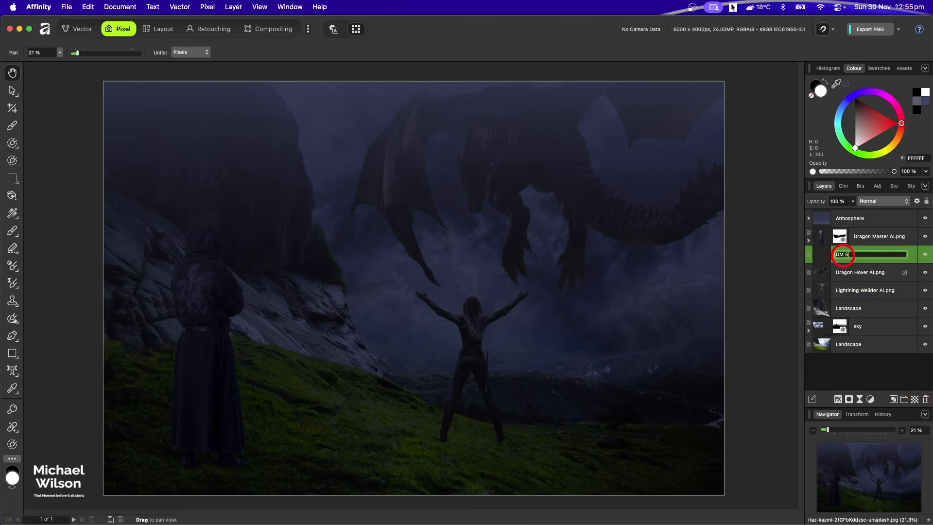
type("DM Shadow")
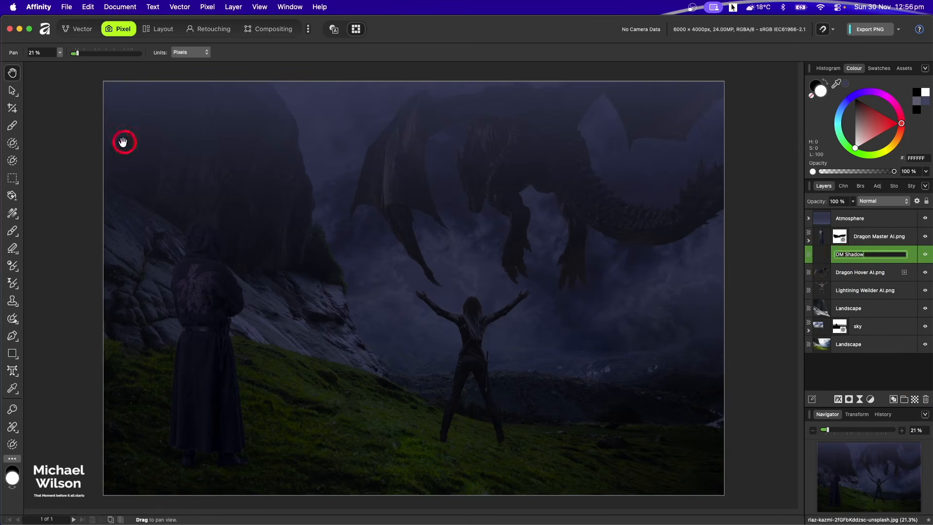
- Paint a black shadow on the grass at the Dragon Master's feet with a 192.5 px brush at 50% flow
left_click(13, 126)
key("x")
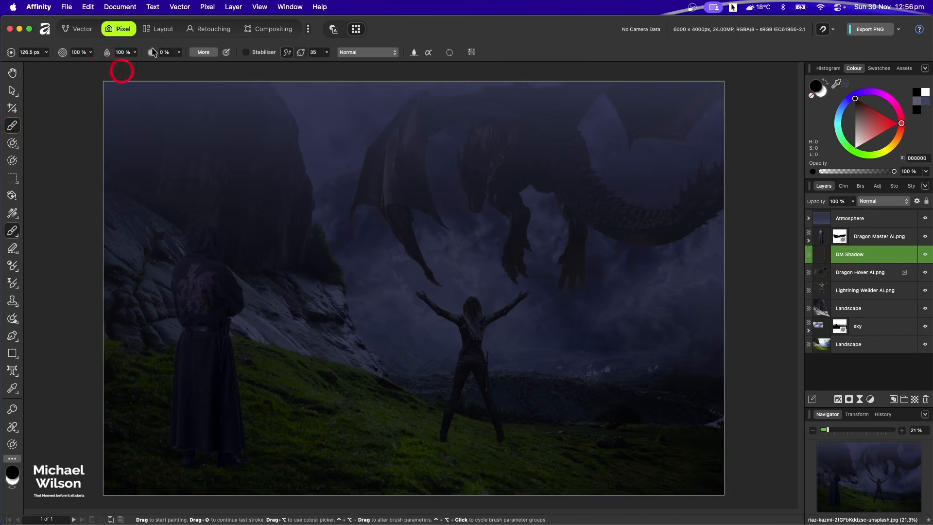
left_click(113, 53)
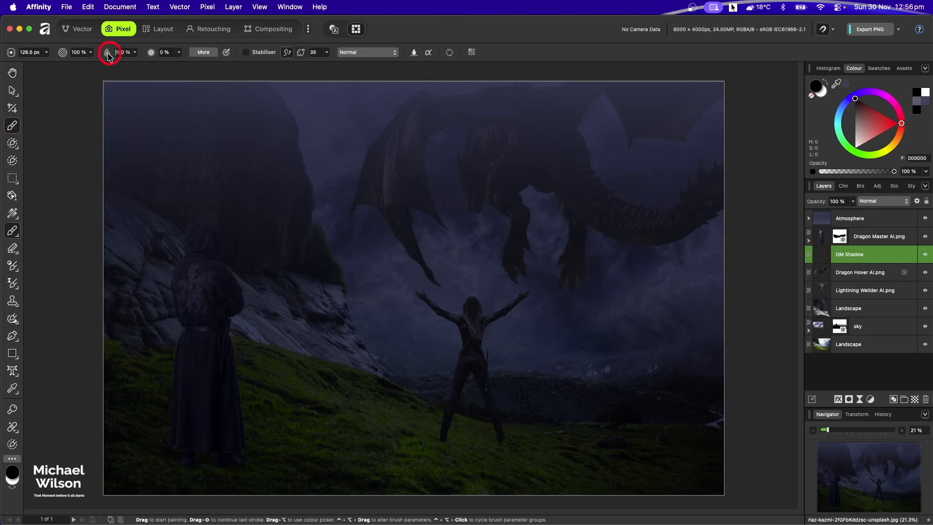
left_click_drag(108, 54, 90, 55)
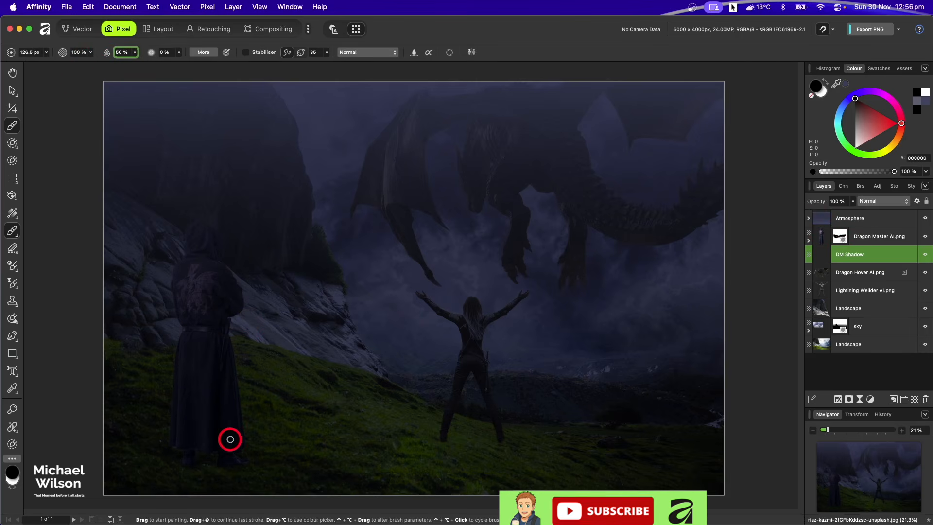
key("]")
key("]")
key("]")
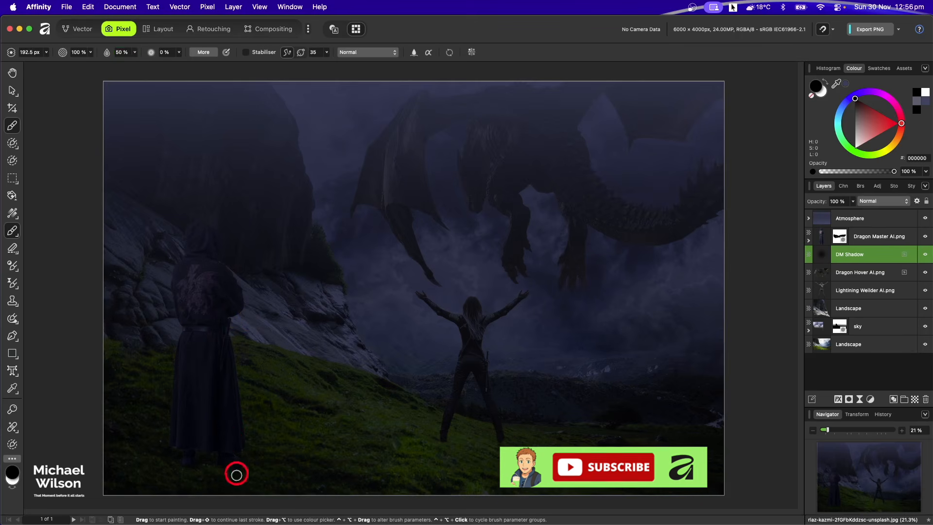
left_click(245, 470)
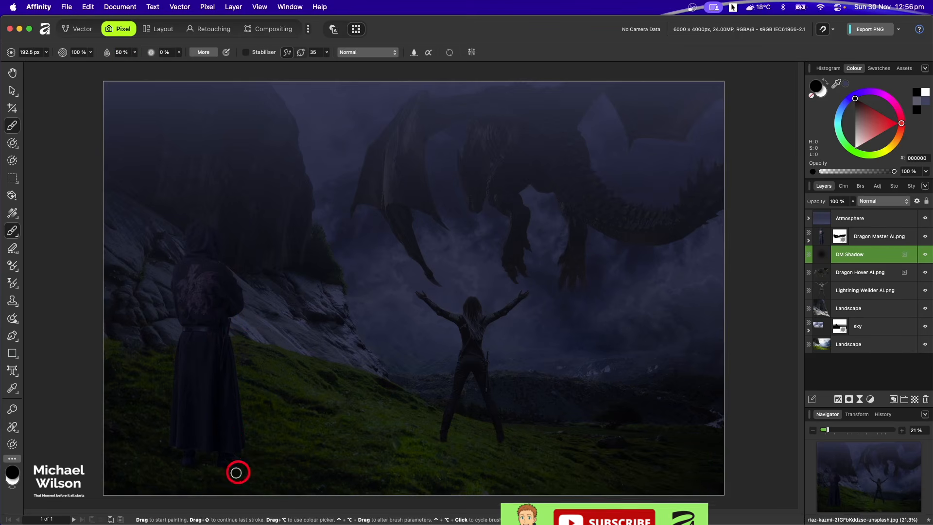
left_click_drag(163, 494, 157, 495)
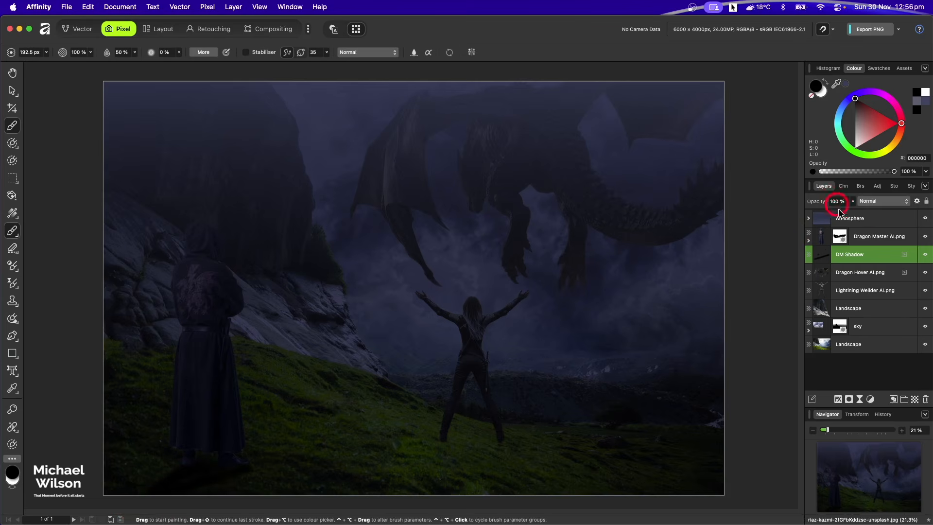
- Set the DM Shadow layer to Overlay blend mode at 75% opacity
left_click(873, 203)
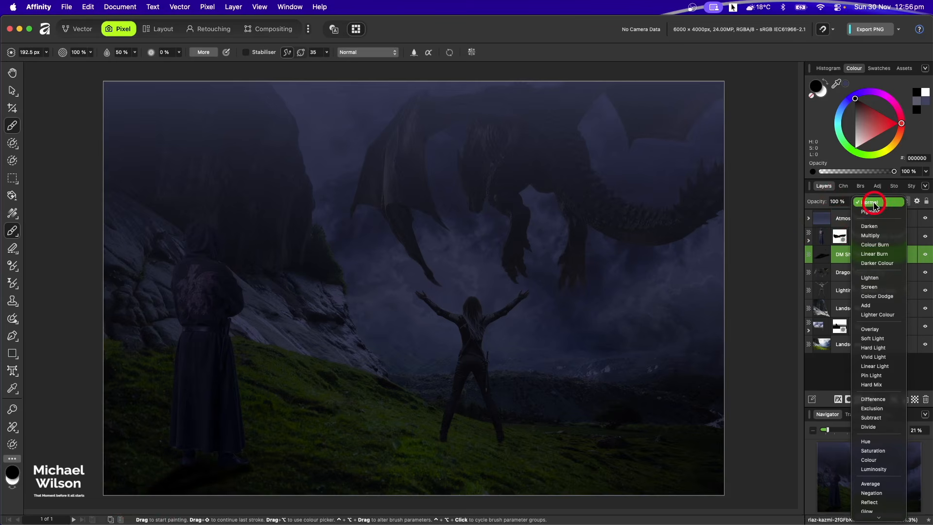
left_click(874, 331)
left_click_drag(826, 202, 810, 203)
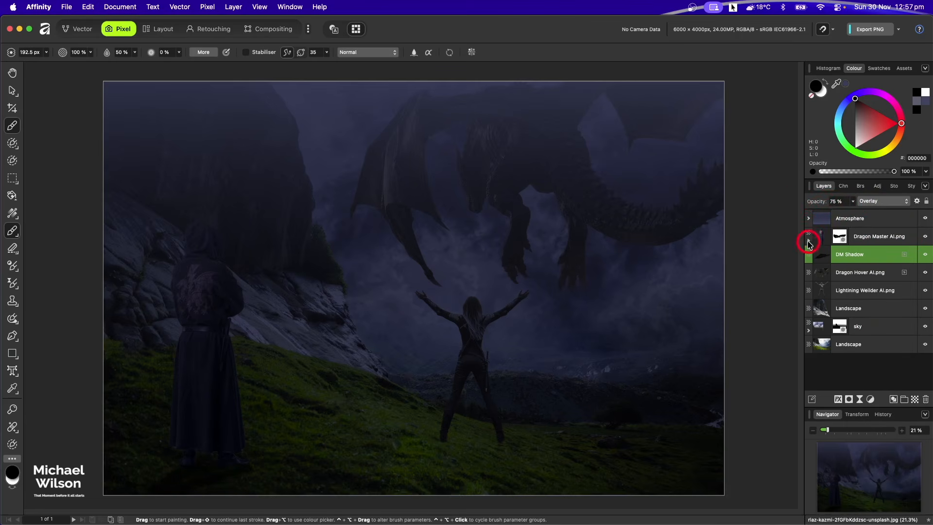
- Add a mask to the Lightining Weilder layer and paint black on it to blend the boots into the grass
left_click(863, 291)
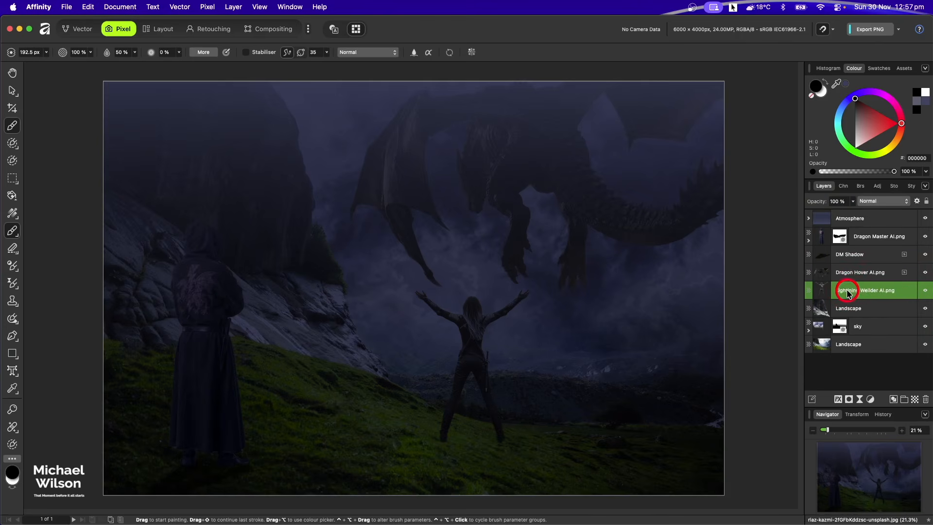
left_click(859, 401, "alt")
key("super+=")
key("super+=")
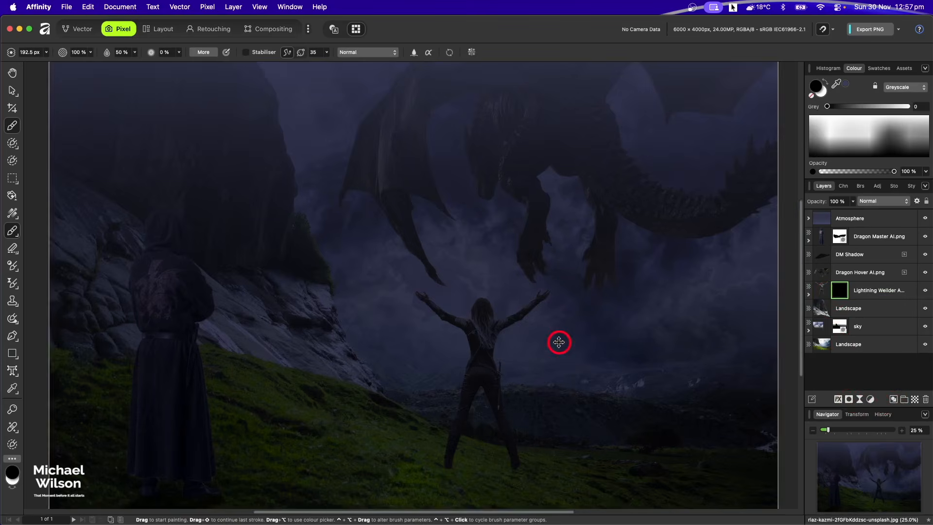
scroll(558, 342, "down", 5)
mouse_move(456, 386)
left_mouse_down()
mouse_move(468, 414)
mouse_move(562, 410)
mouse_move(578, 386)
mouse_move(609, 385)
left_mouse_up()
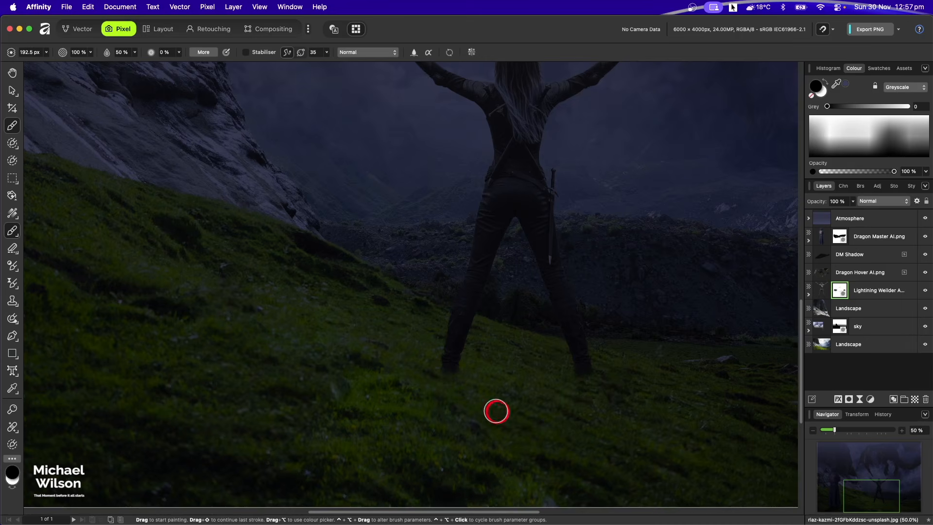
- Add a pixel layer directly below the Lightining Weilder layer and name it LW Shadow
left_click(822, 292)
left_click(914, 399)
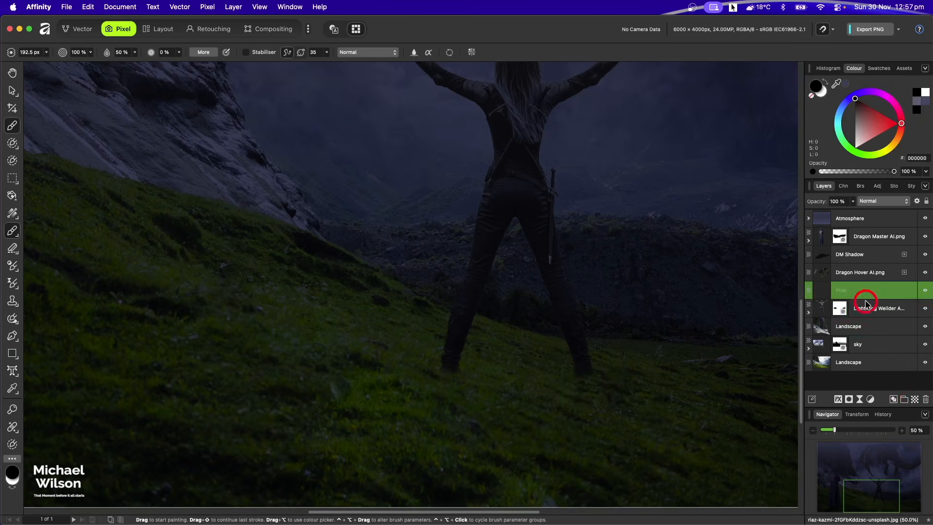
mouse_move(865, 298)
left_mouse_down()
mouse_move(860, 315)
mouse_move(854, 308)
left_mouse_up()
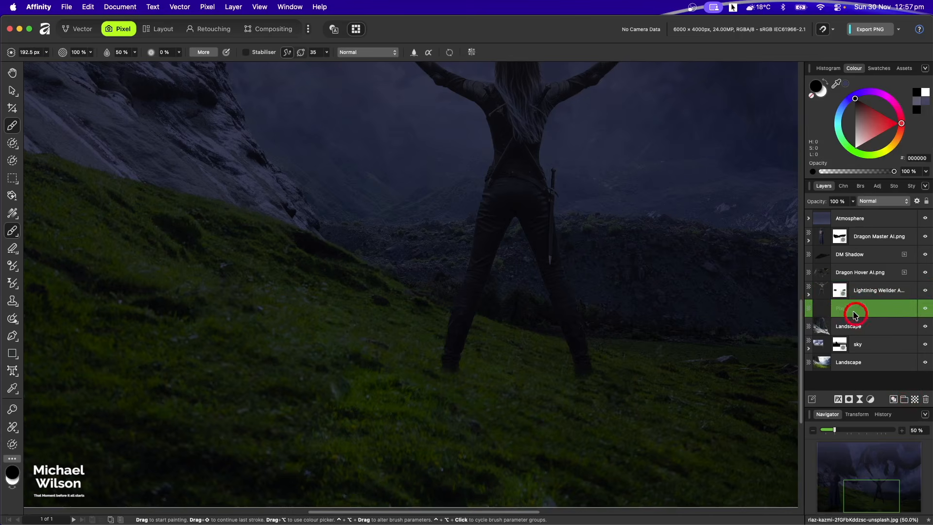
double_click(854, 308)
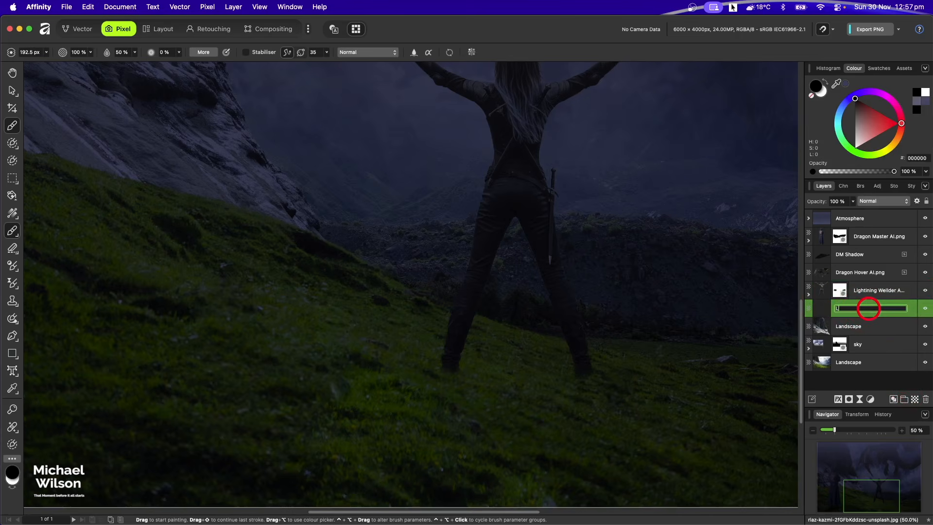
type("adow")
key("Return")
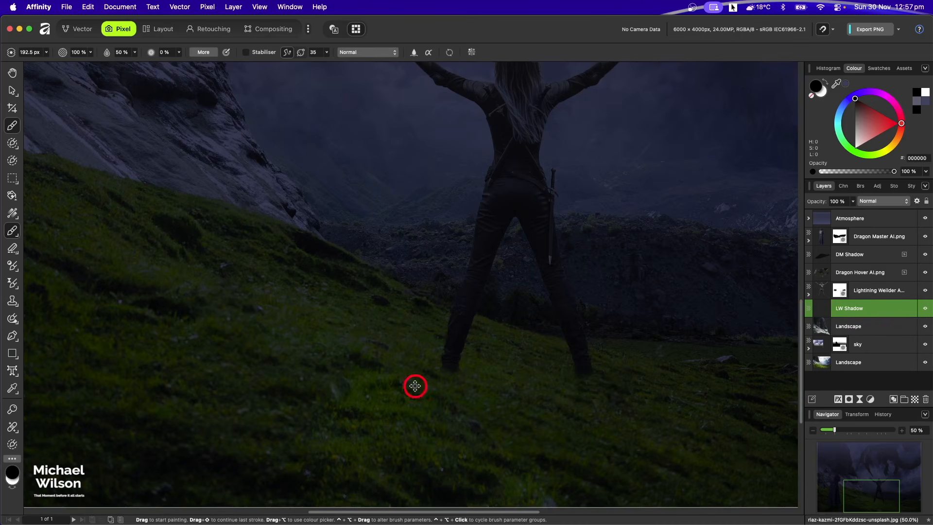
- Paint a black shadow falling diagonally from the lightning wielder's feet toward the lower edge of the image
key("super+minus")
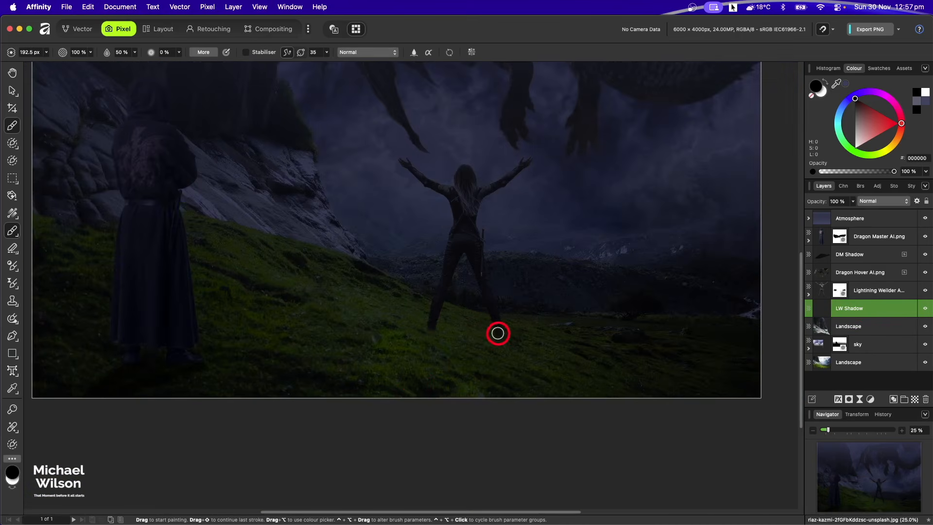
left_click_drag(497, 333, 414, 392)
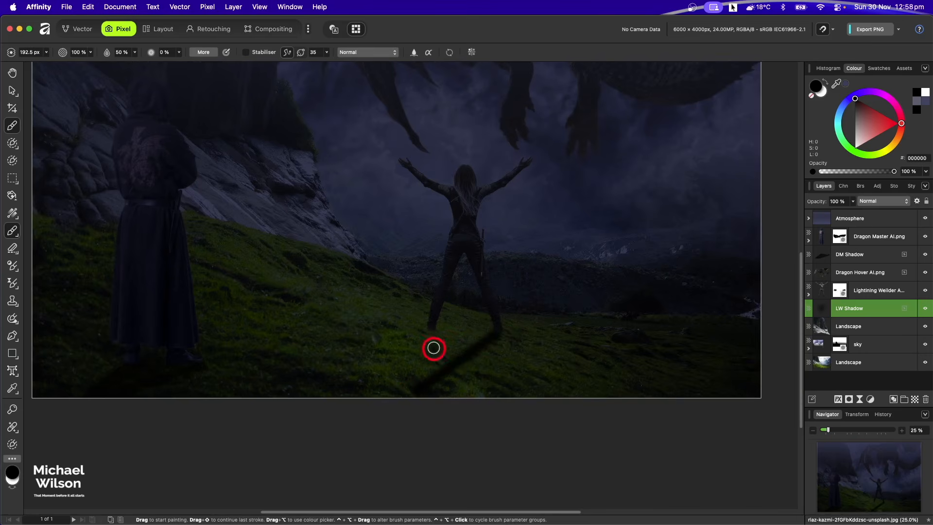
mouse_move(429, 328)
left_mouse_down()
mouse_move(472, 336)
mouse_move(431, 354)
mouse_move(439, 333)
mouse_move(479, 336)
mouse_move(441, 362)
left_mouse_up()
- Set the LW Shadow layer to Overlay blend mode at 51% opacity
left_click(910, 200)
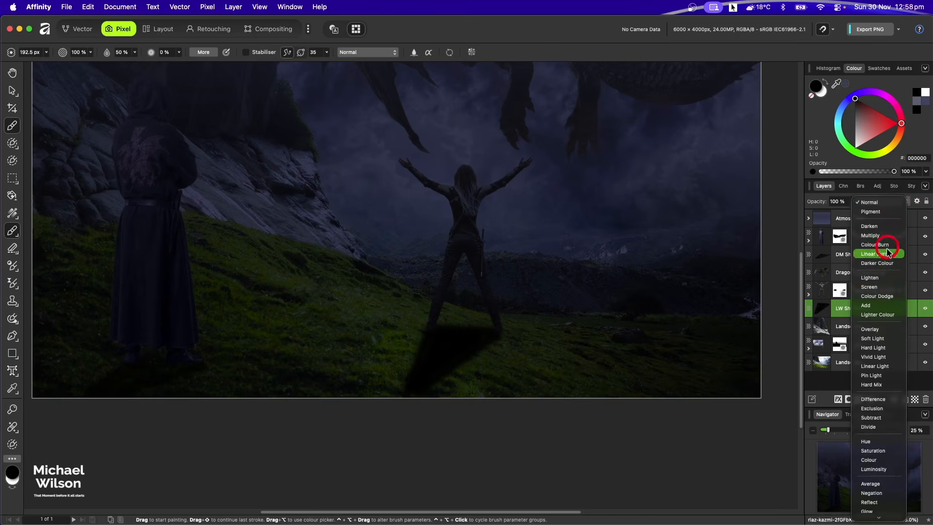
left_click(880, 330)
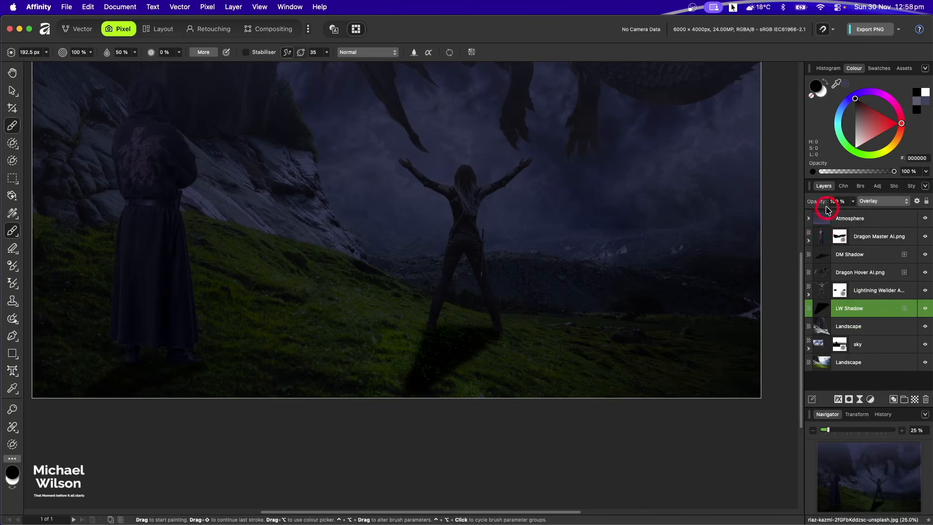
left_click_drag(815, 208, 804, 208)
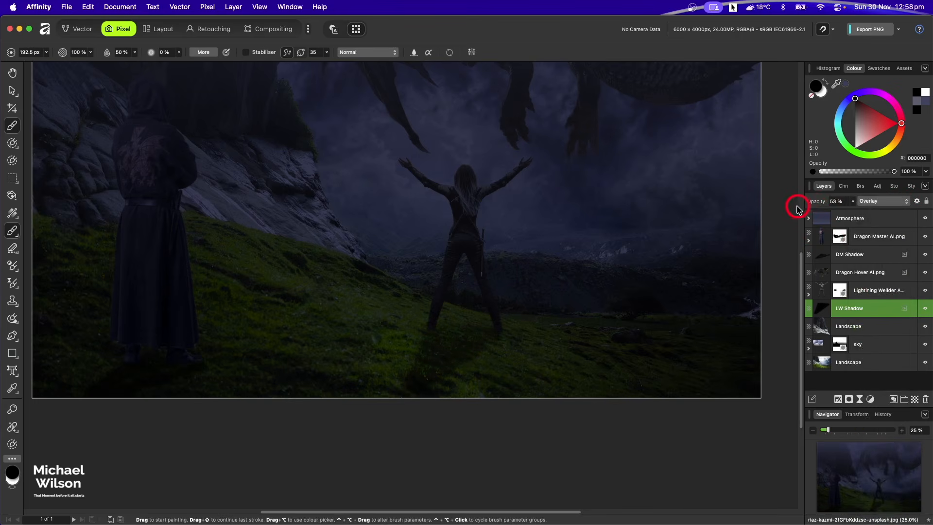
key("super+0")
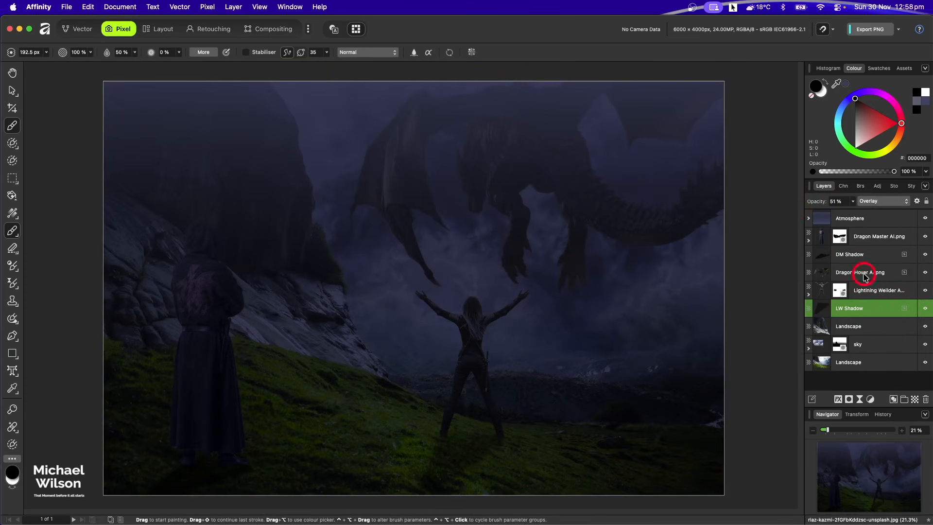
- Add a pixel layer directly below the Dragon Hover layer for the dragon's shadow
left_click(852, 276)
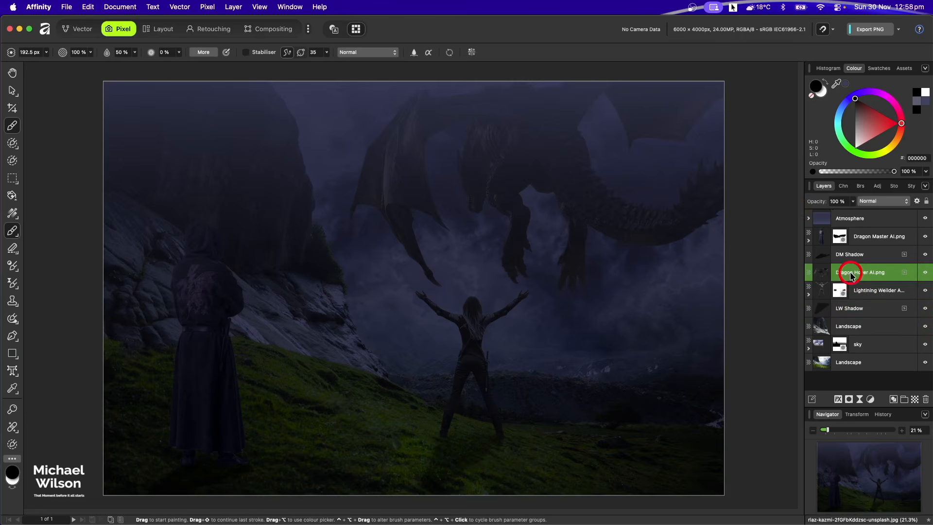
left_click(917, 402)
left_click_drag(839, 271, 856, 302)
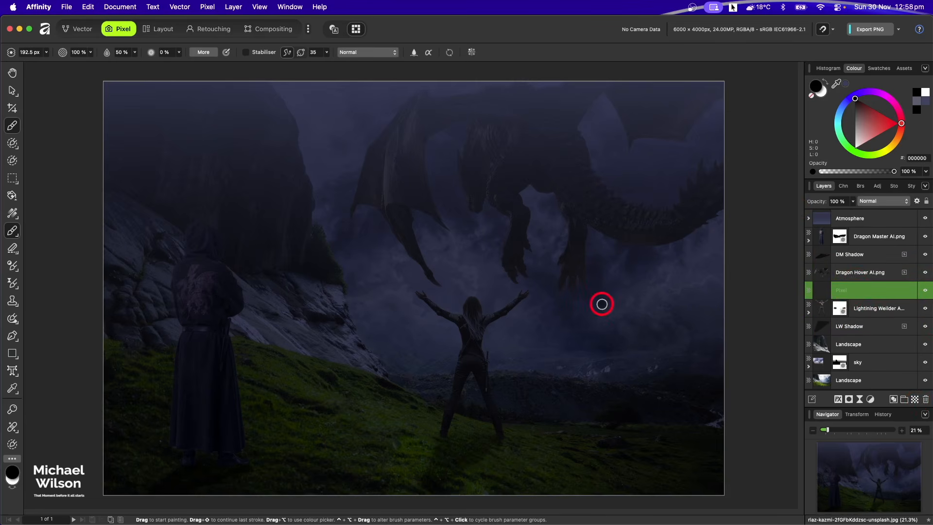
- Set the new layer to Overlay and paint the dragon's shadow across the grass in black with a 1361.8 px brush
key("]")
key("]")
key("]")
key("]")
key("]")
key("]")
key("]")
key("]")
key("]")
key("]")
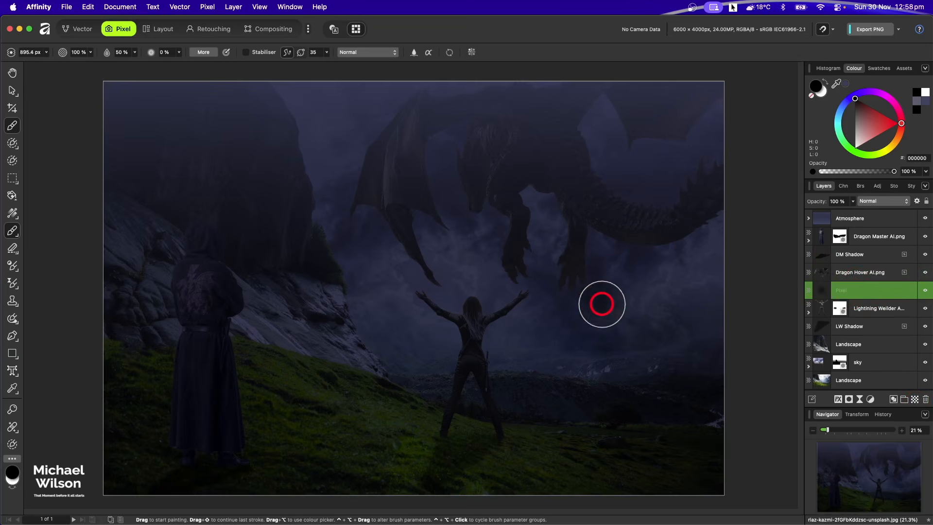
left_click(877, 209)
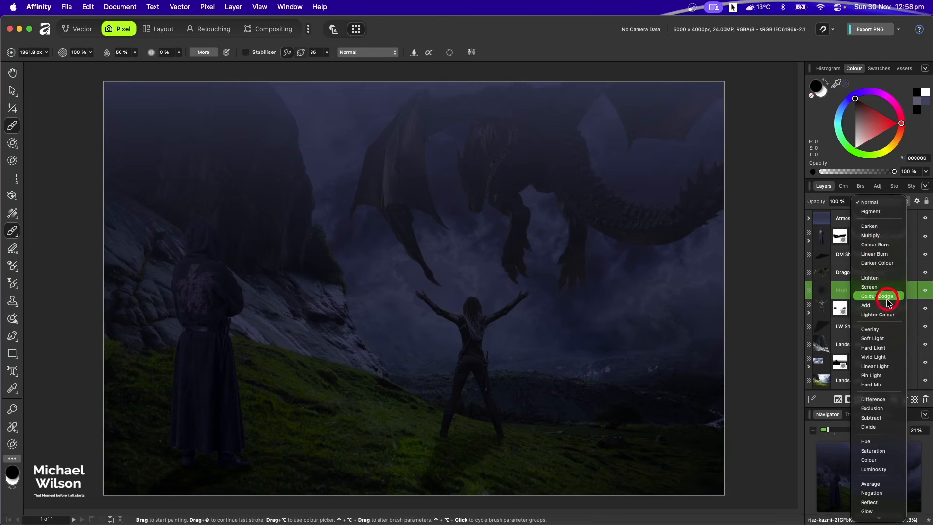
left_click(877, 331)
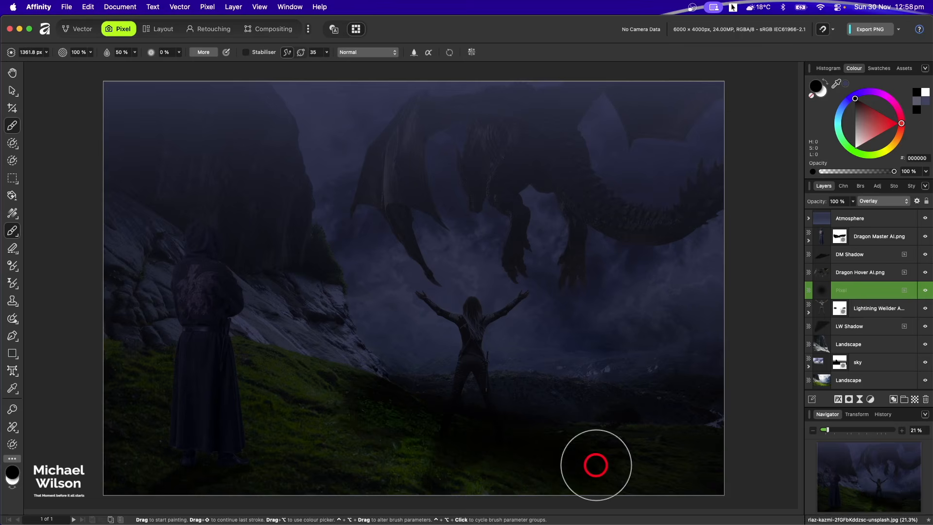
- Set the dragon shadow layer's opacity to 69% and move the shadow down and slightly left on the grass
left_click_drag(822, 207, 786, 206)
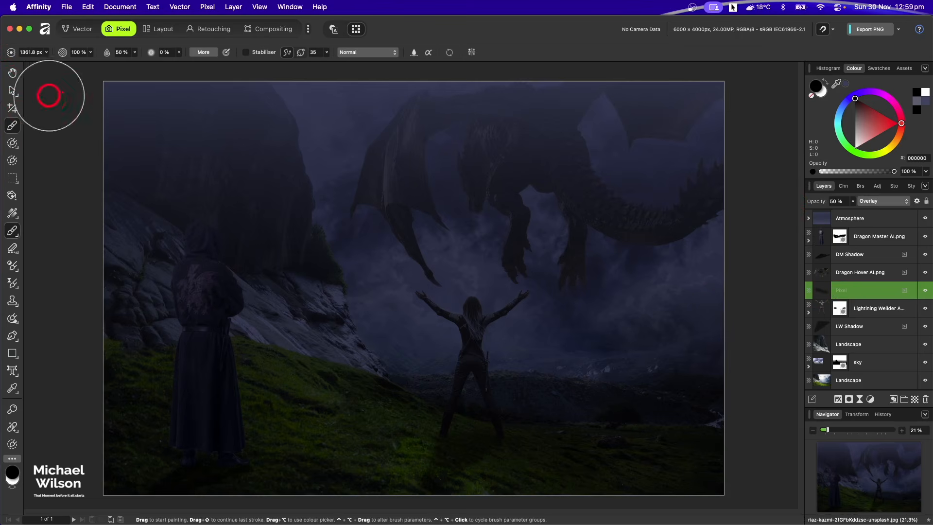
left_click(12, 92)
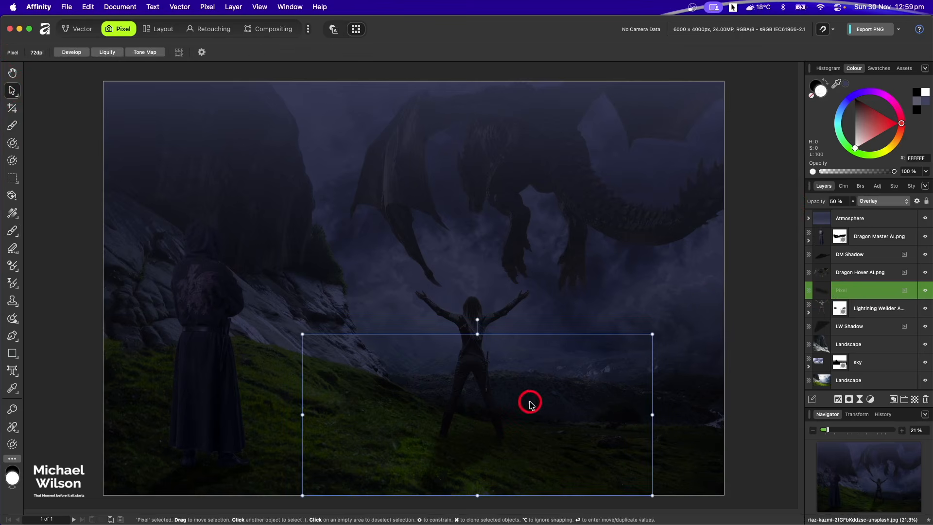
left_click_drag(529, 400, 529, 430)
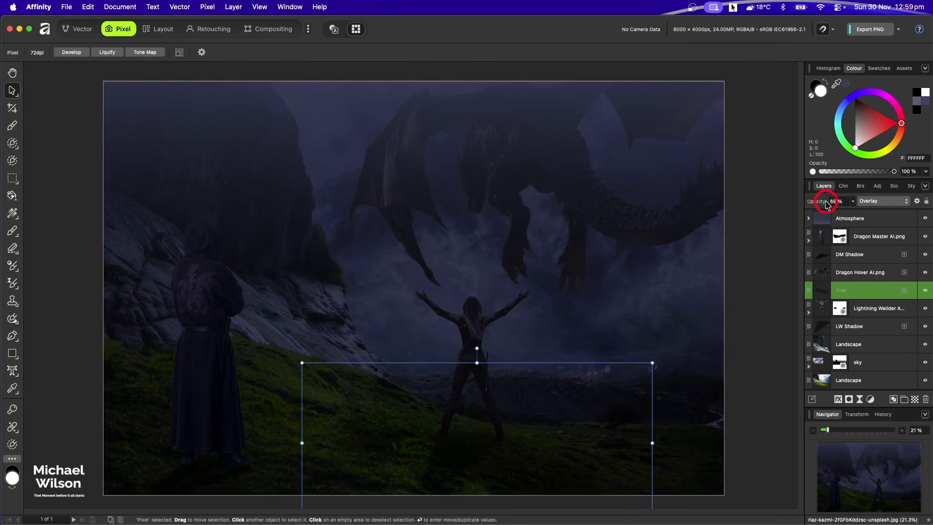
left_click_drag(610, 408, 595, 403)
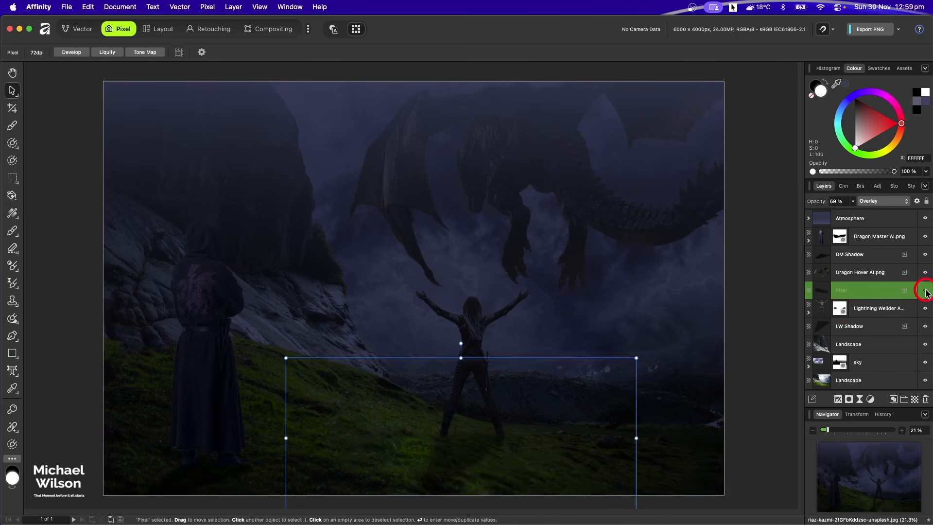
- Switch the dragon shadow layer off and on to compare the grass with and without the shadow
left_click(926, 291)
left_click(925, 291)
left_click(925, 291)
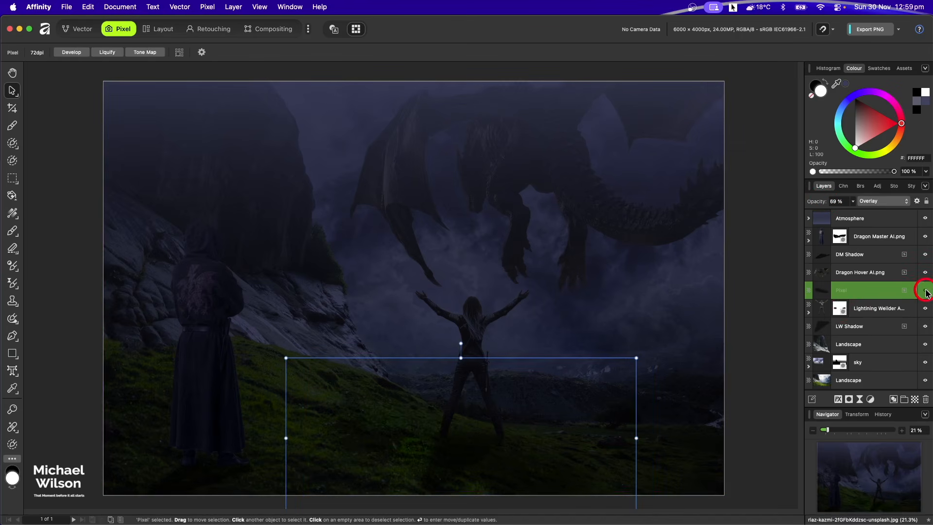
left_click(926, 291)
left_click(925, 291)
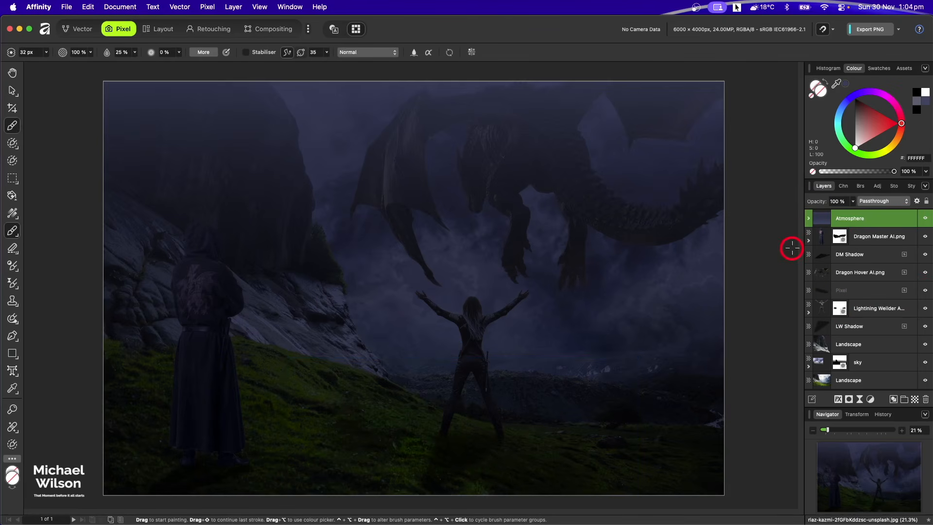
- Add a pixel layer above Atmosphere and stamp white lightning beside the lightning wielder using thunder_brush-7 from IAMRENSI Lightning Brushes at 3802.2 px
left_click(915, 399)
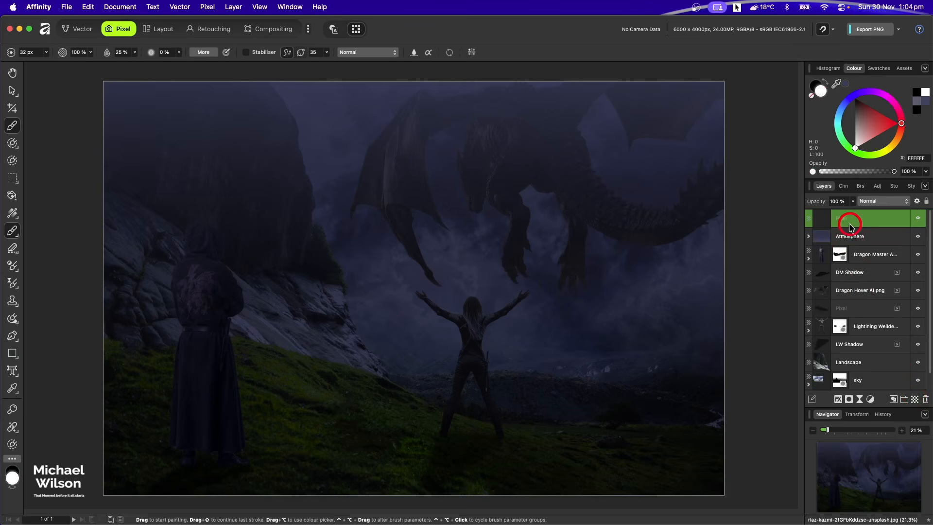
left_click(5, 218)
left_click(859, 186)
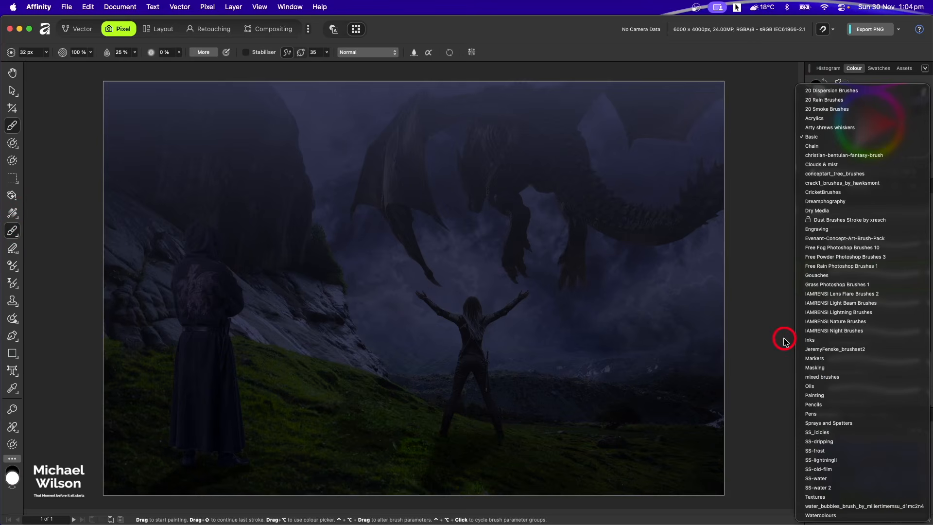
left_click(817, 313)
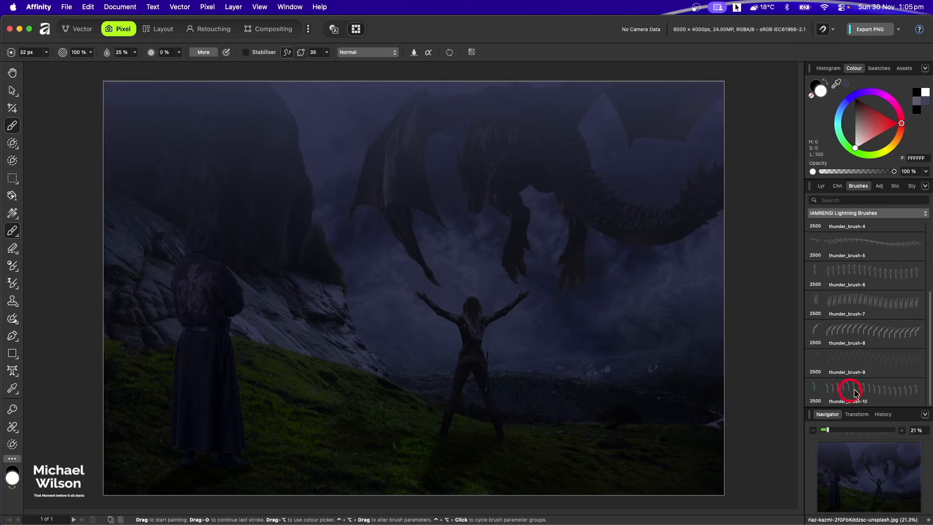
left_click(877, 306)
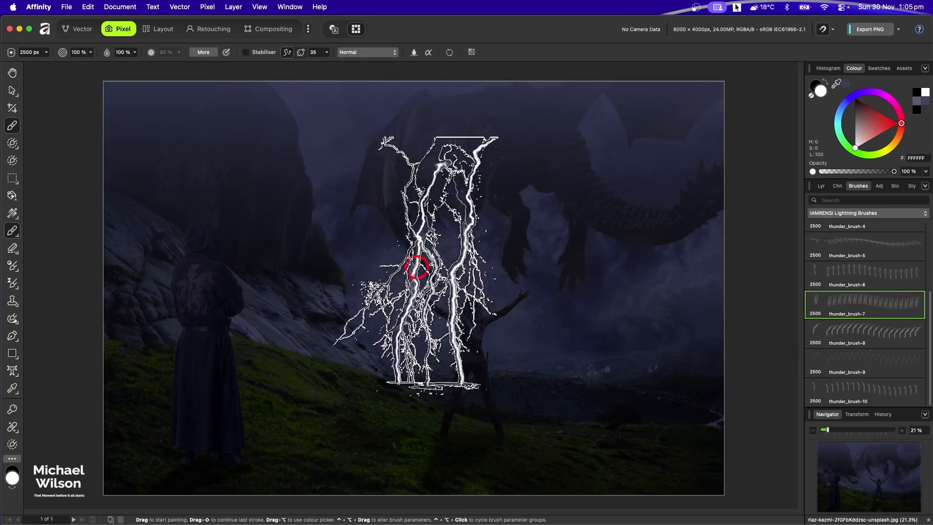
key("]")
key("]")
key("]")
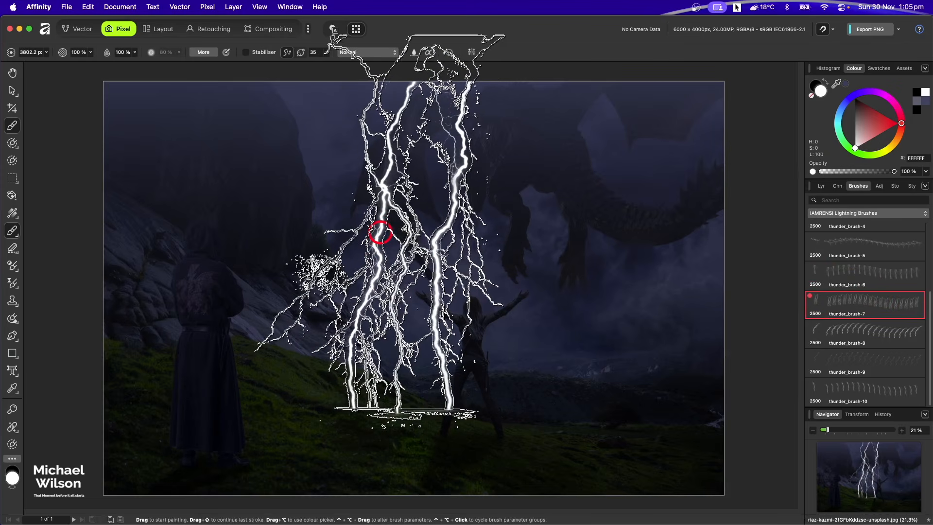
left_click(380, 233)
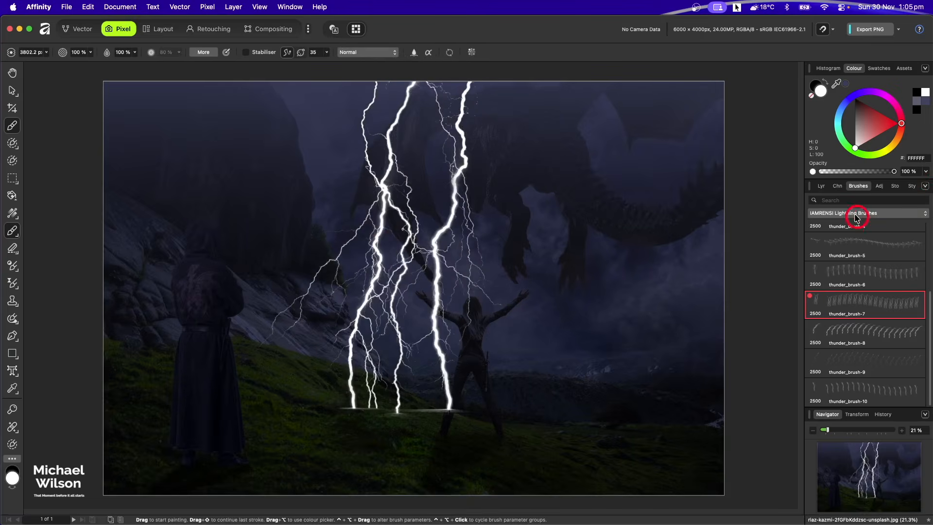
- Mask the lightning layer and apply a linear gradient from the sky's upper edge to the hillside, fading out the lower ends of the bolts
left_click(822, 187)
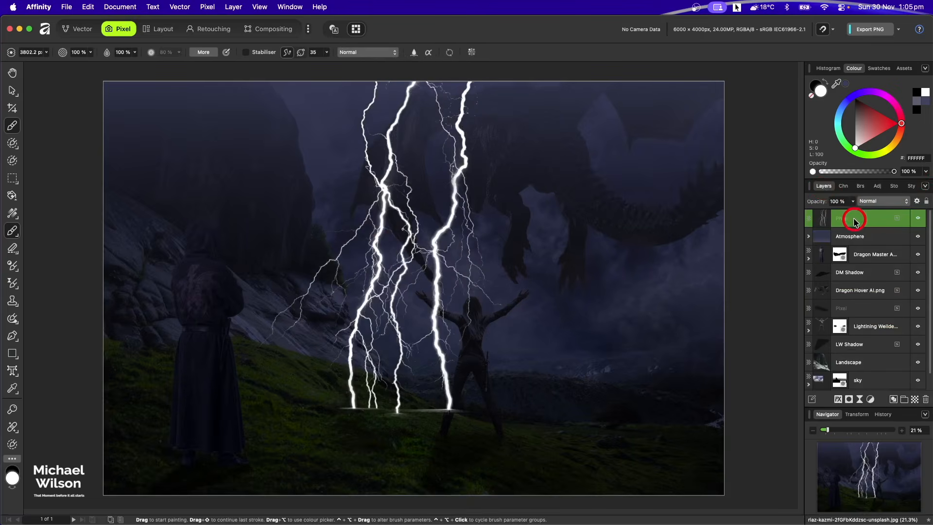
left_click(851, 399)
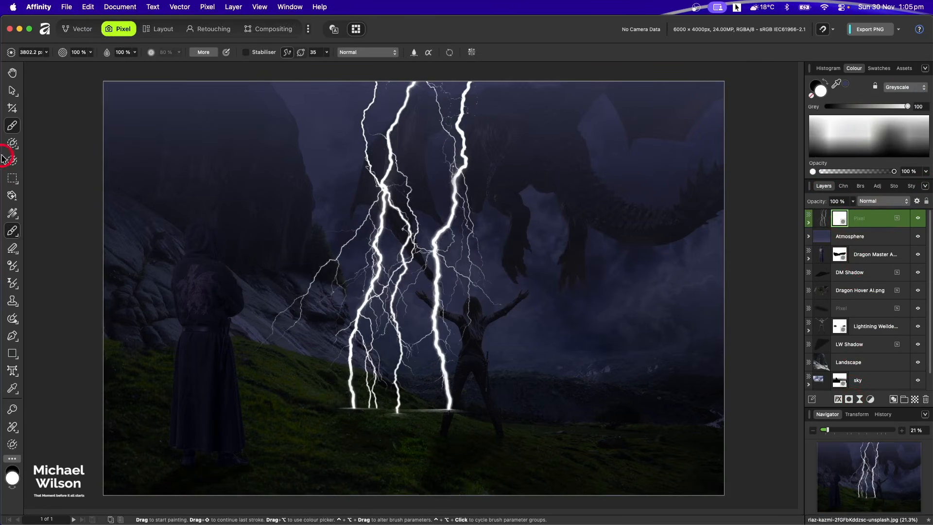
left_click(13, 212)
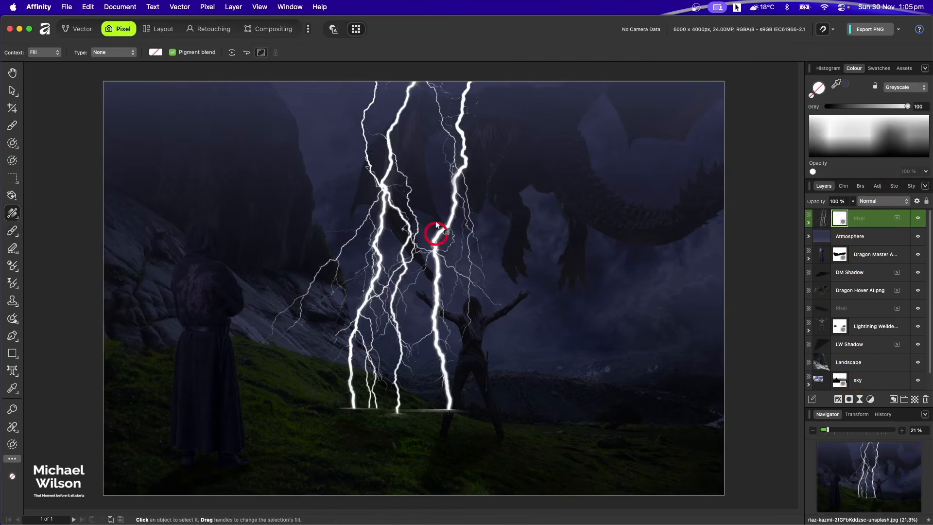
left_click_drag(410, 82, 407, 374)
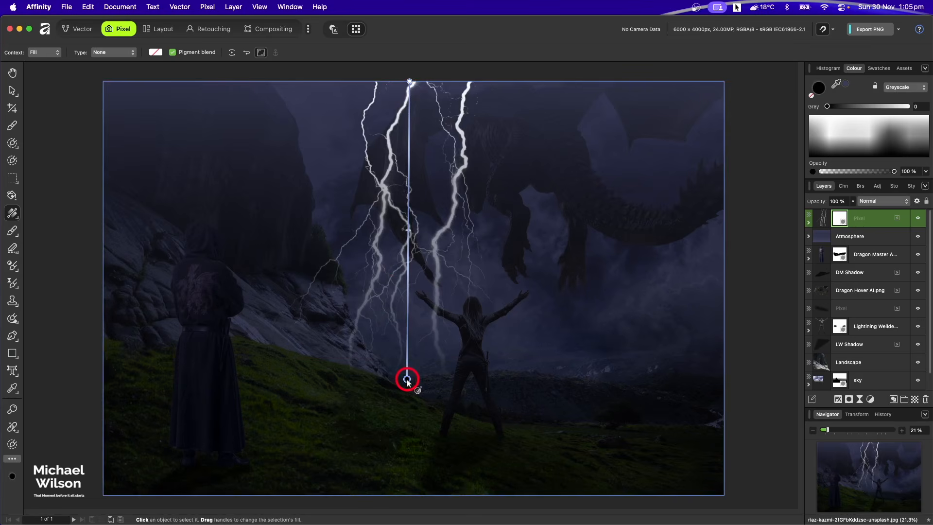
left_click_drag(407, 379, 407, 379)
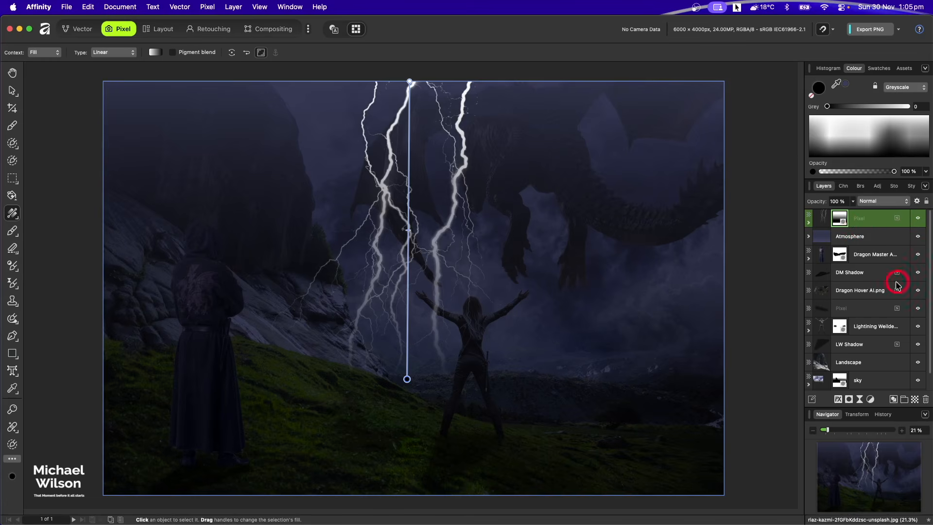
- Make a selection from the Dragon Hover layer, delete the lightning inside it from the lightning layer, and deselect
left_click(857, 296)
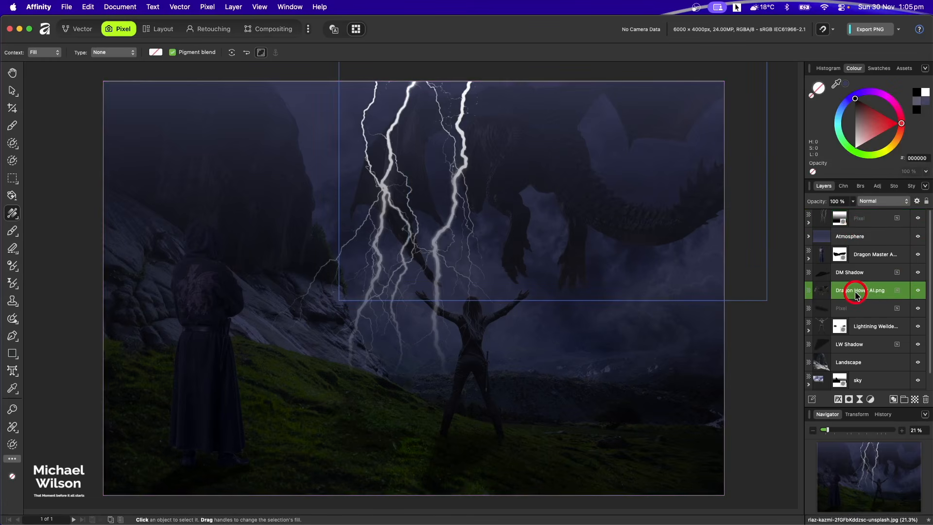
left_click(213, 8)
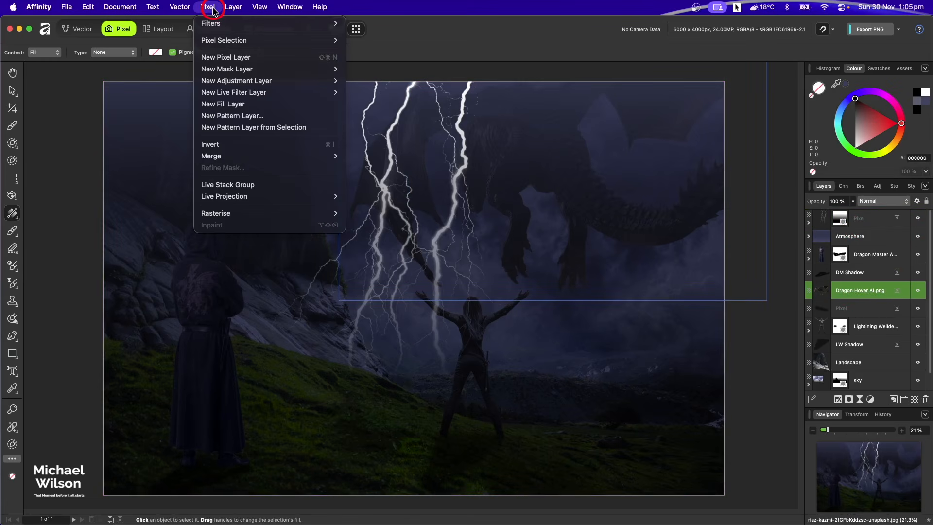
mouse_move(219, 39)
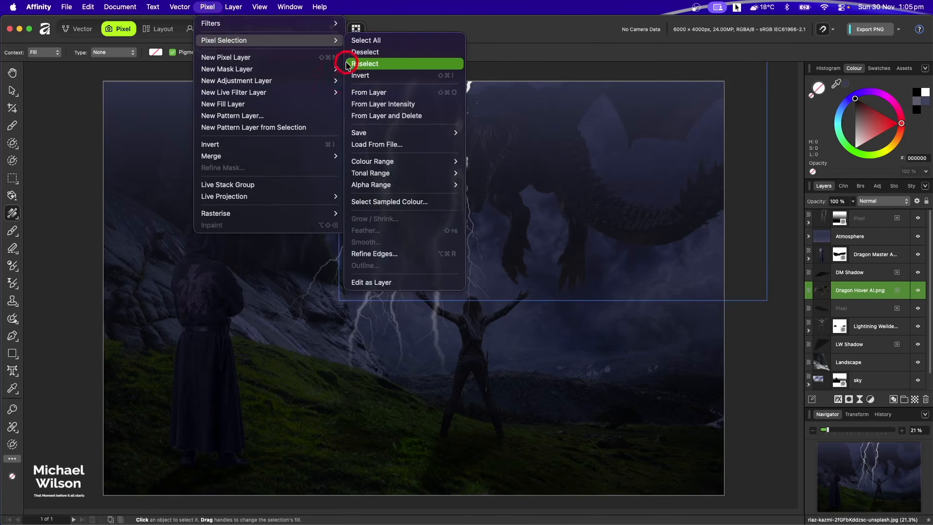
left_click(365, 92)
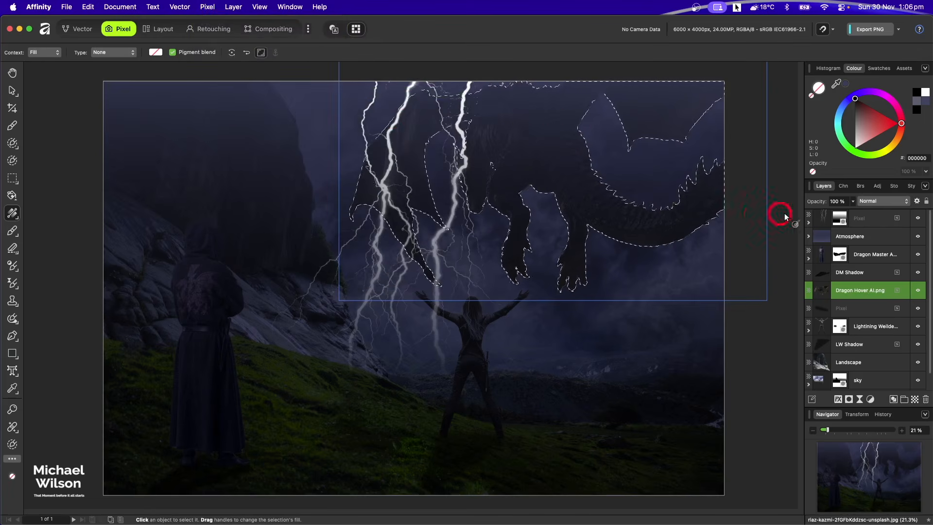
left_click(823, 219)
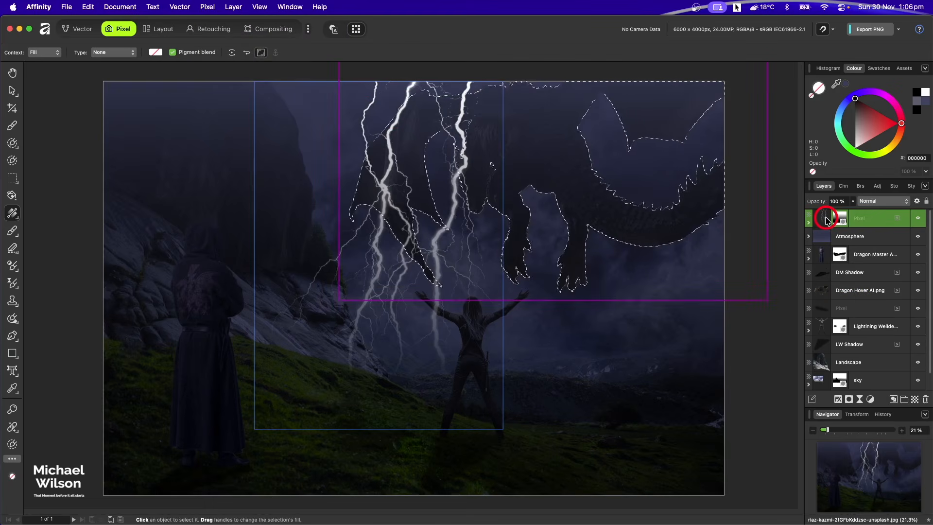
key("Delete")
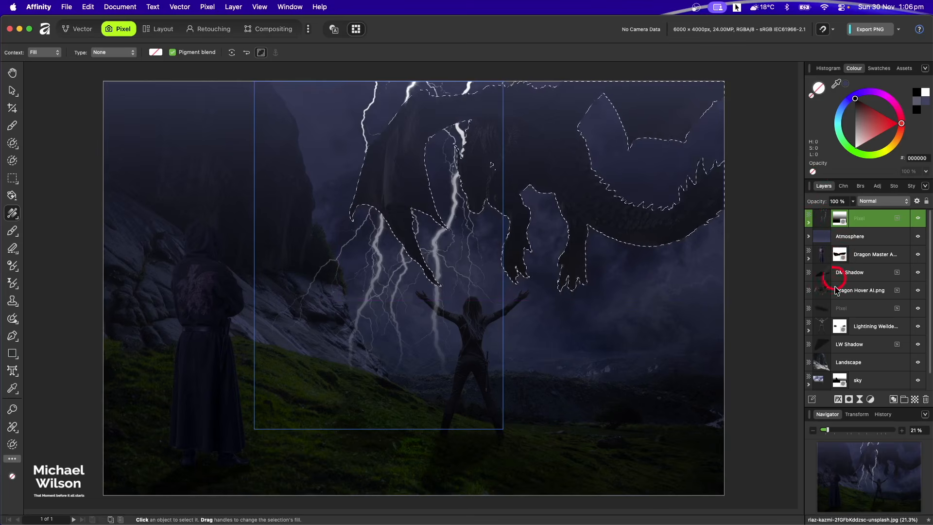
left_click(849, 329)
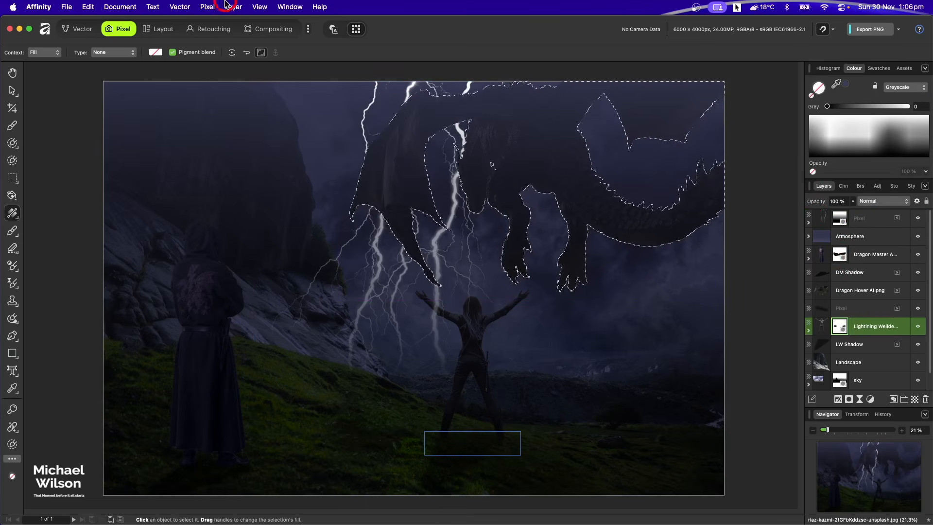
key("super+d")
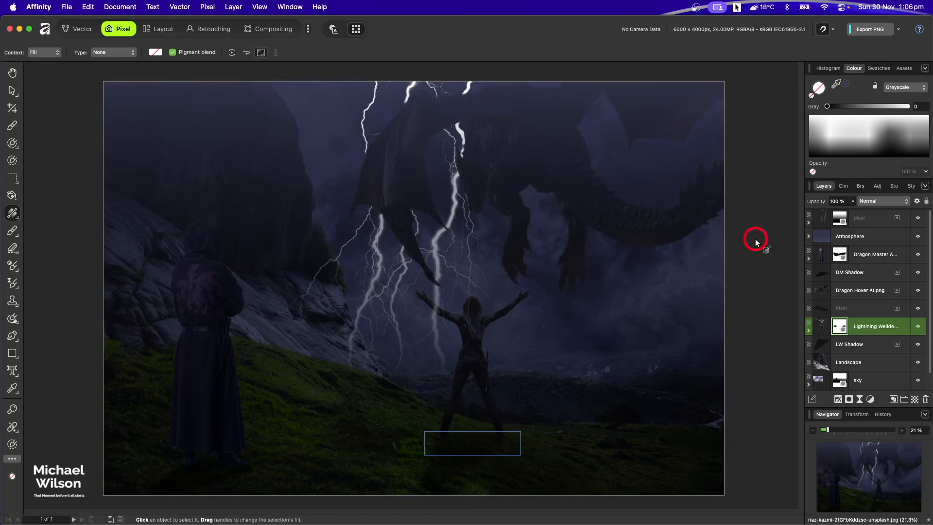
- Make a selection from the lightning wielder layer, delete the lightning overlapping the figure from the lightning layer, and deselect
left_click(824, 326)
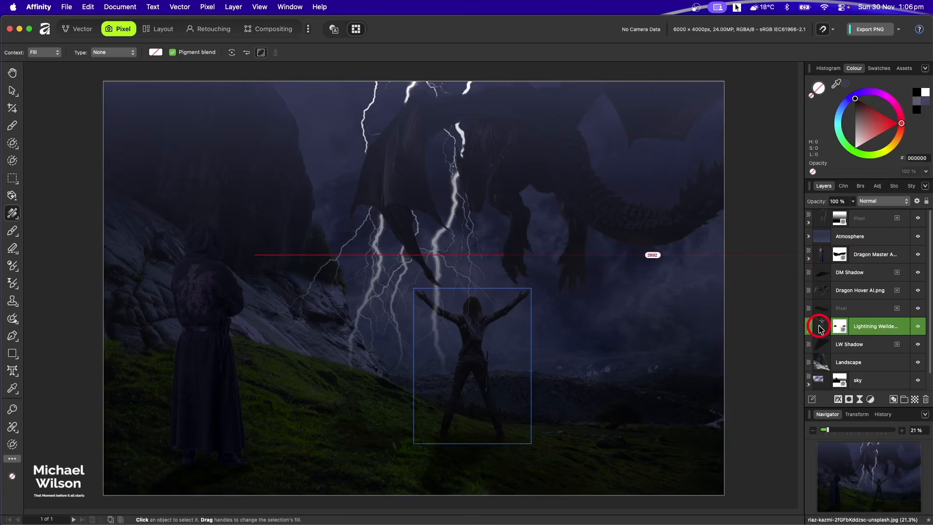
left_click(208, 7)
mouse_move(224, 39)
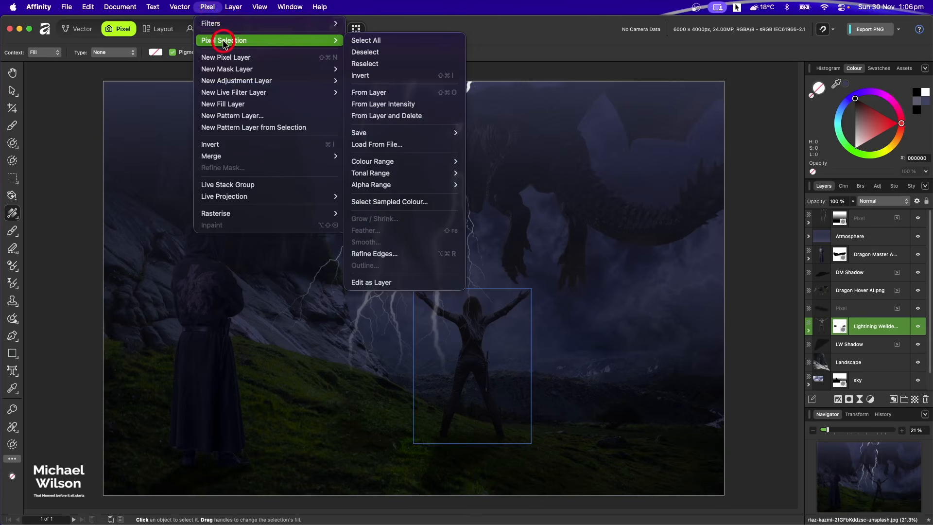
left_click(411, 93)
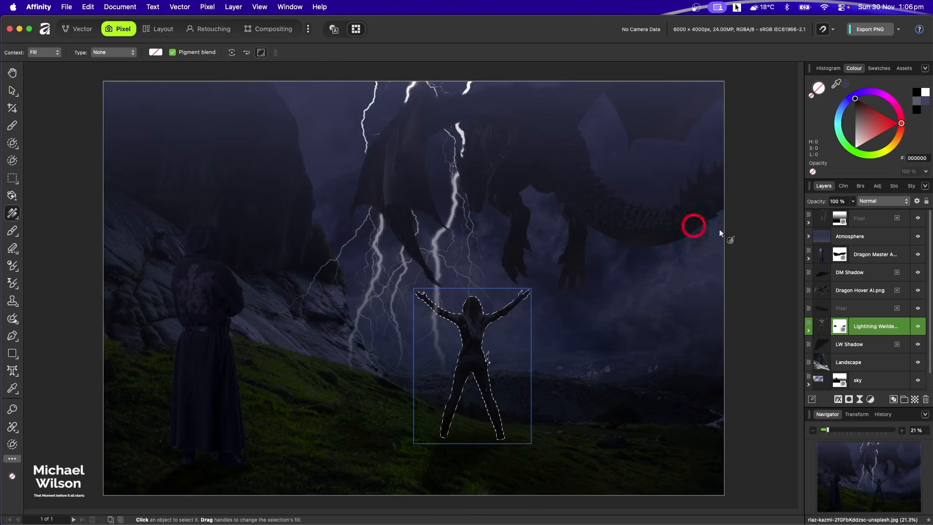
left_click(820, 220)
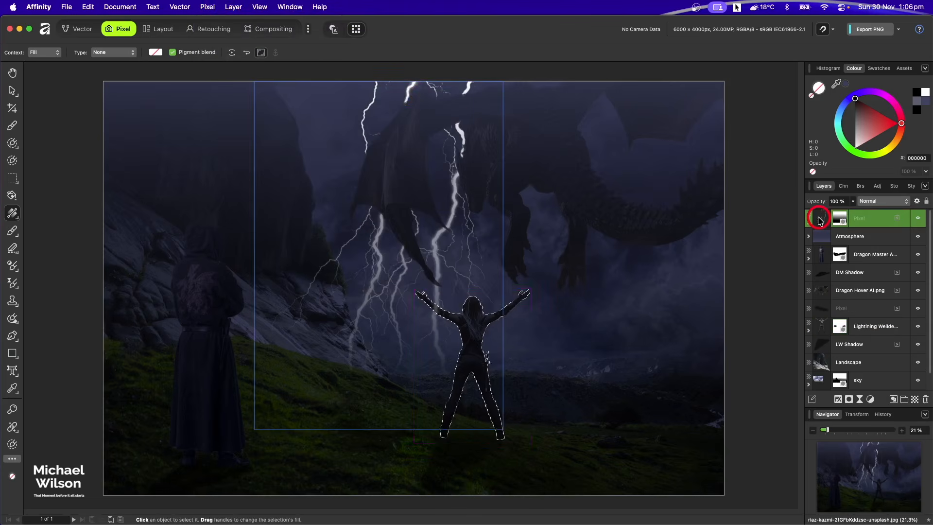
left_click_drag(820, 220, 835, 222)
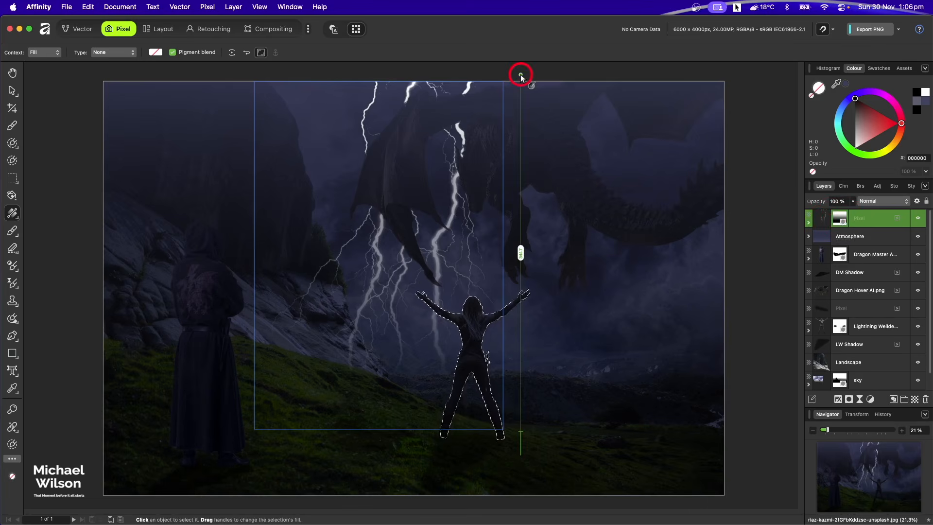
key("super+d")
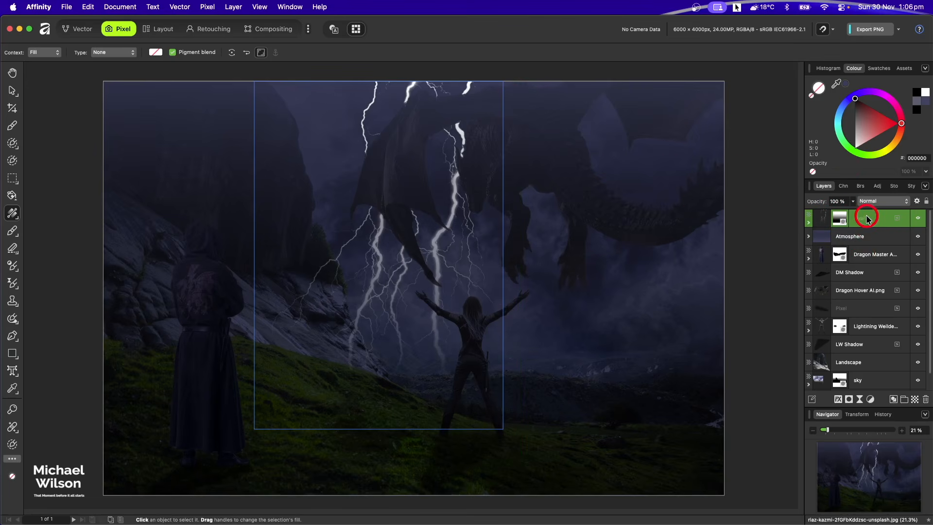
- Add another pixel layer above the masked lightning layer and choose thunder_brush-10 for the Paint Brush
left_click(915, 399)
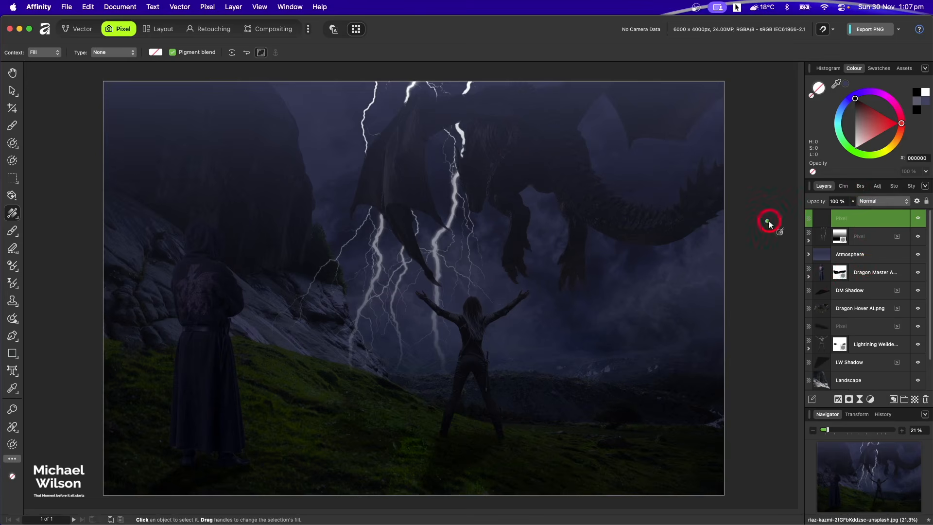
left_click(860, 188)
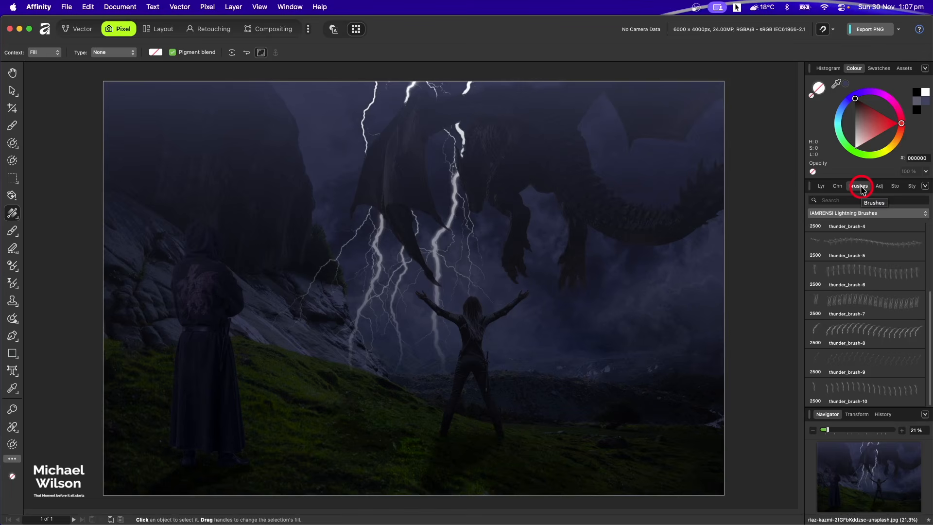
left_click(882, 389)
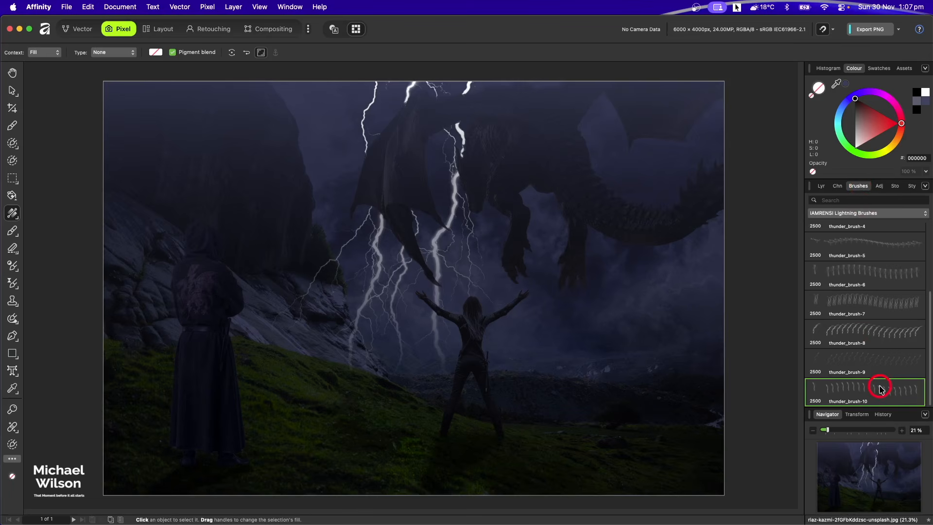
left_click(821, 187)
left_click(13, 126)
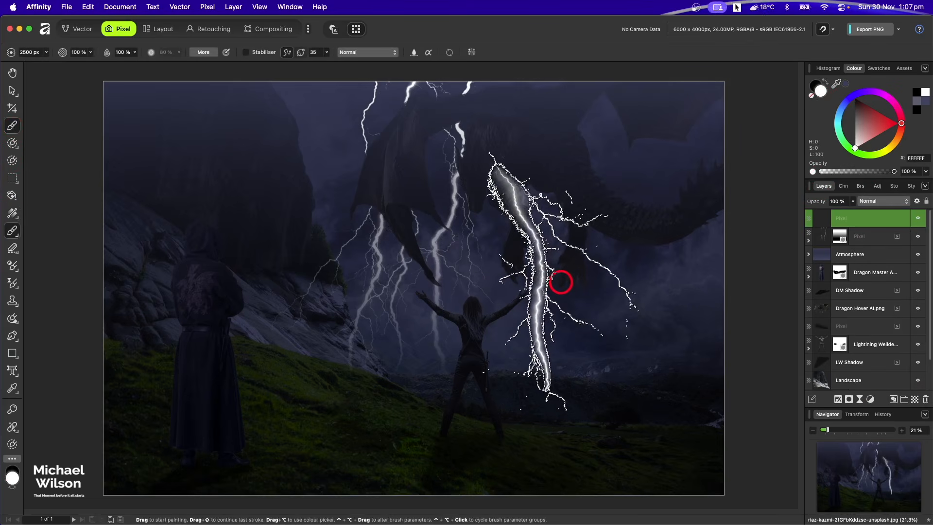
- Rotate the lightning brush clockwise, enlarge it to 3306.3 px and stamp a white bolt striking the lightning wielder's raised right hand
key("Right")
key("Right")
key("Right")
key("Right")
key("Right")
key("Right")
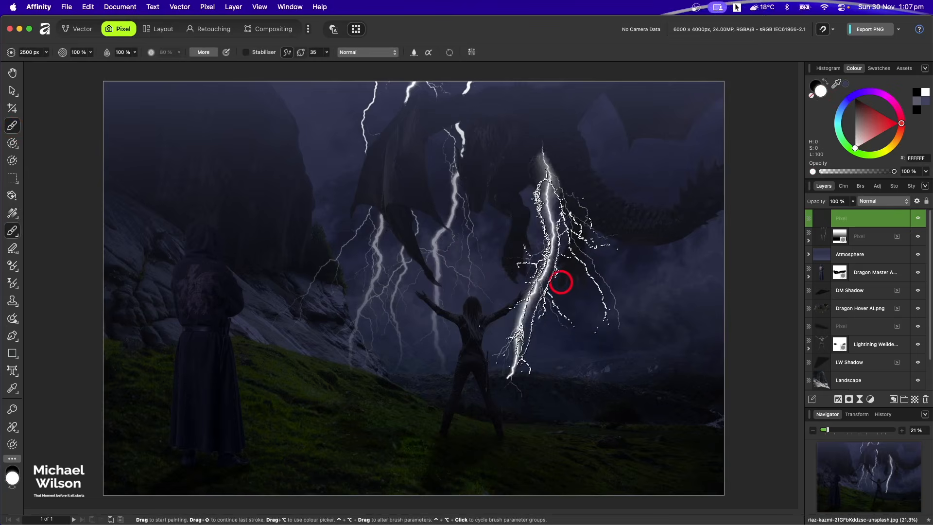
key("Right")
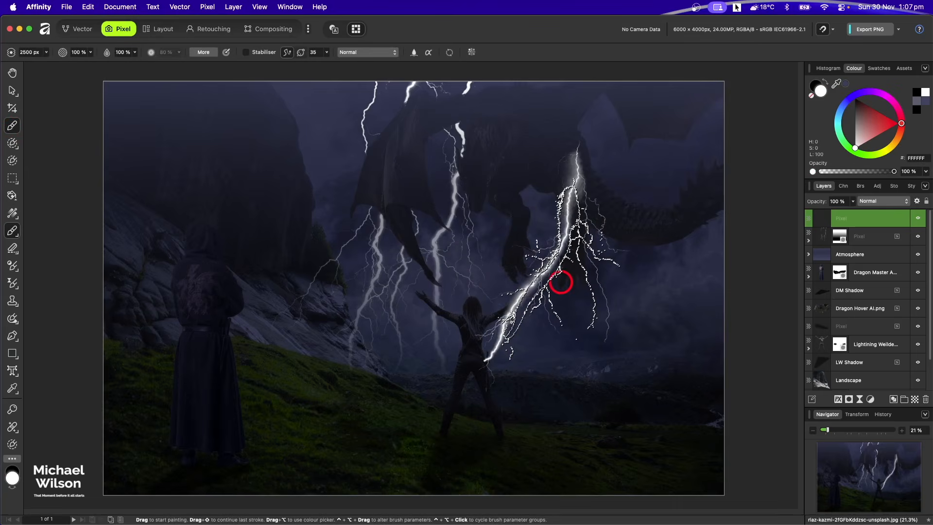
key("bracketright")
key("bracketright")
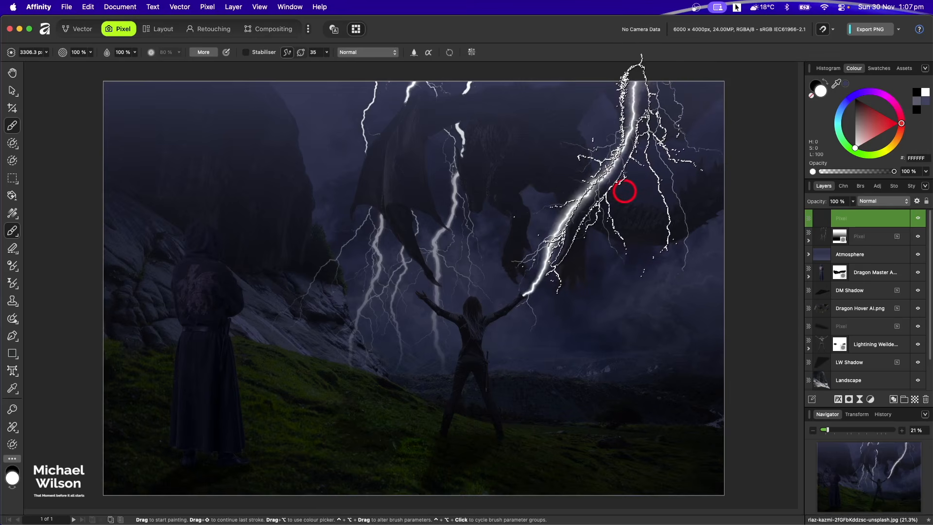
left_click(624, 193)
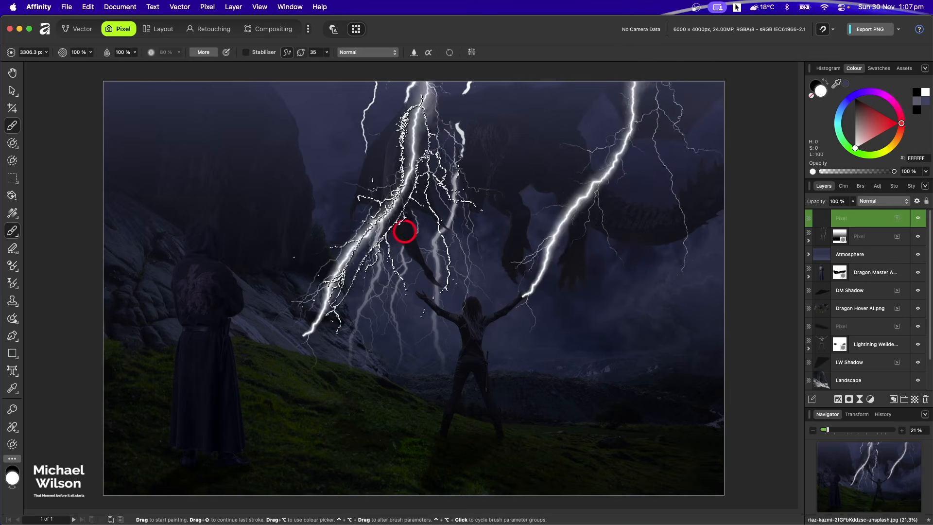
- Stamp a second lightning bolt striking the lightning wielder's left hand, and delete the lightning overlapping the figure using a selection from its layer
left_click(405, 231)
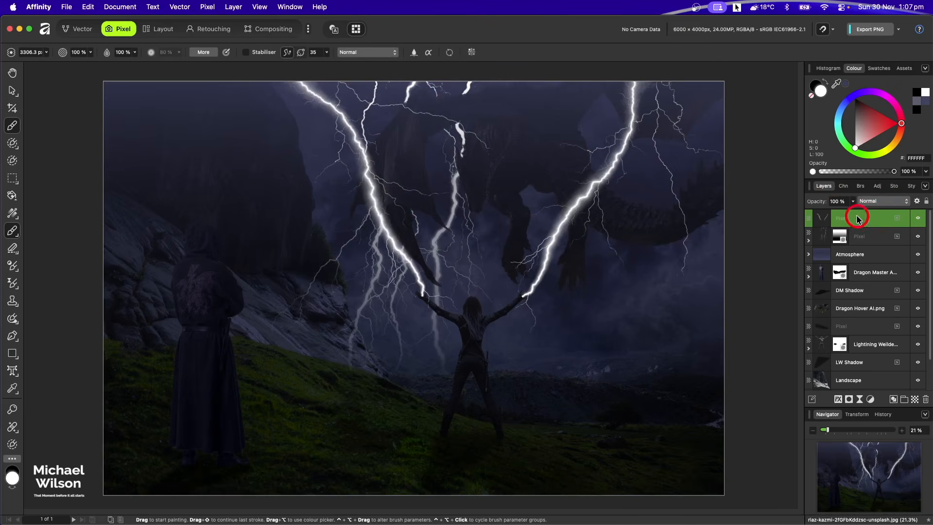
left_click(823, 346)
left_click(207, 7)
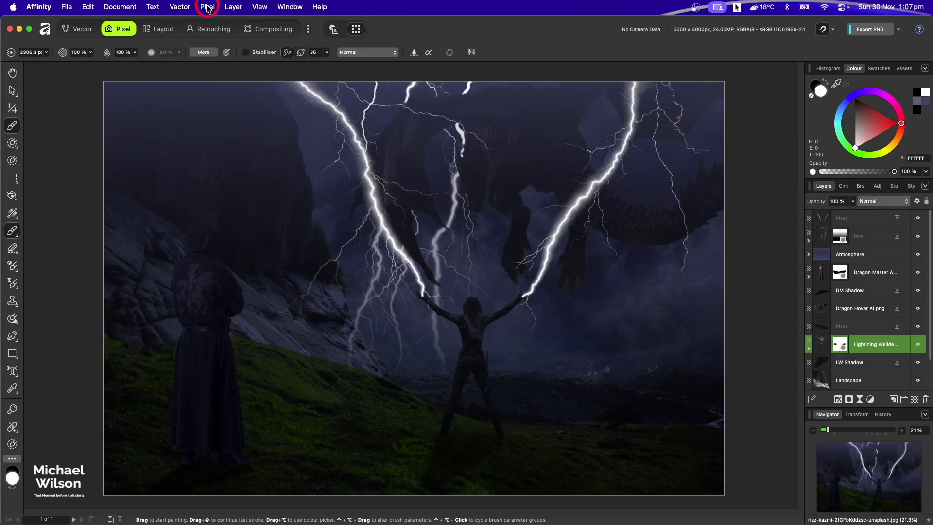
mouse_move(219, 41)
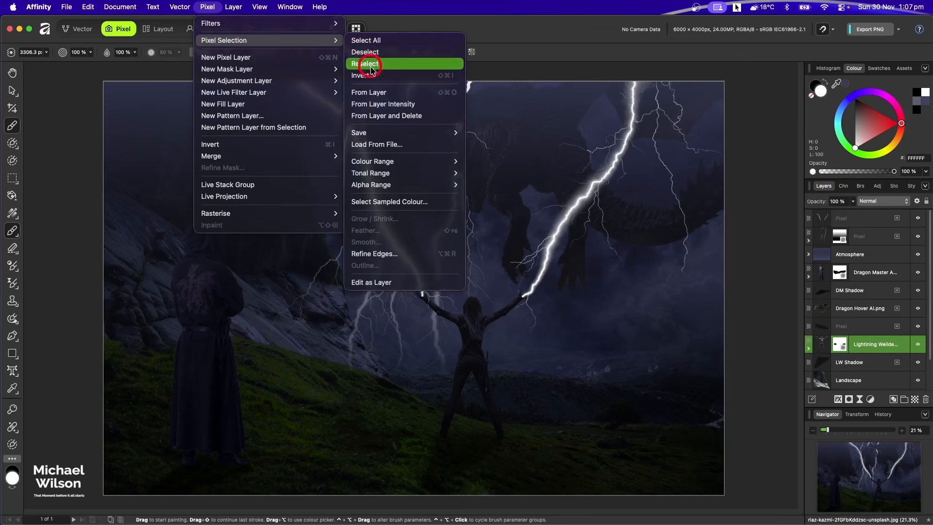
left_click(384, 93)
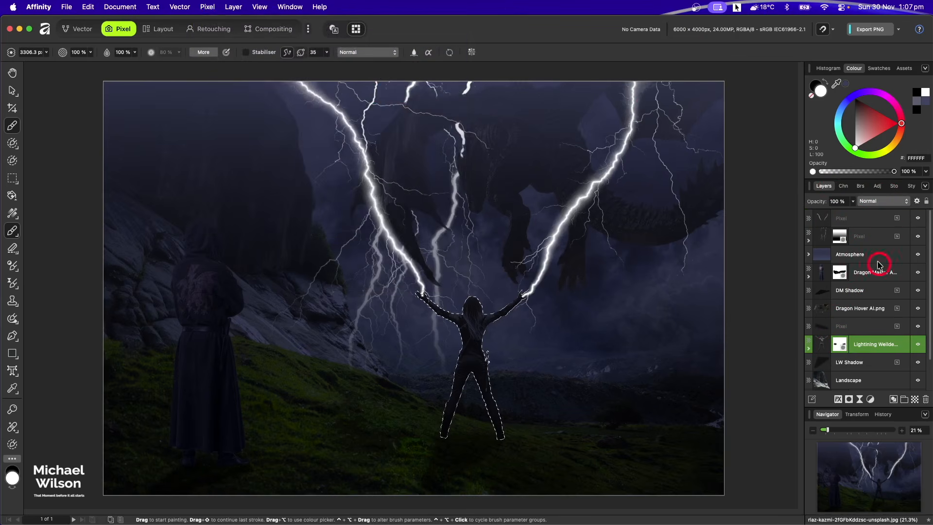
left_click(846, 220)
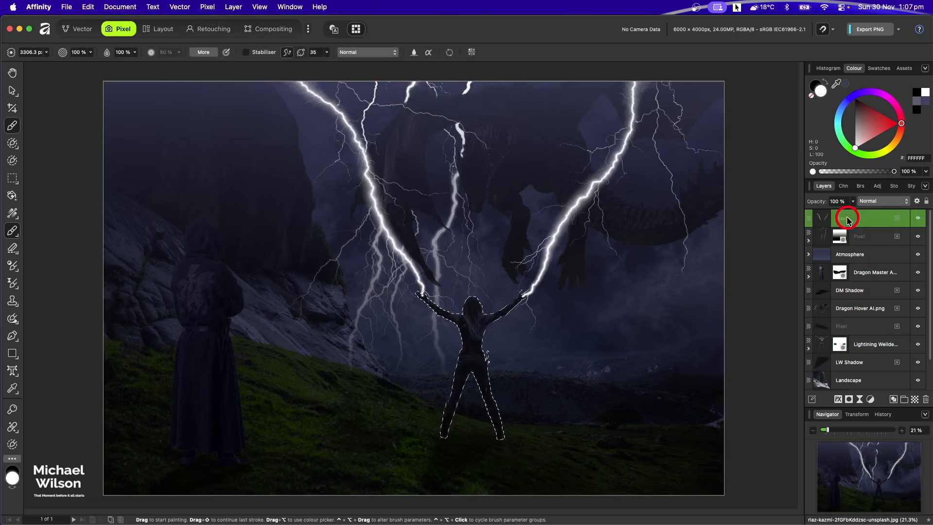
key("super+z")
key("super+z")
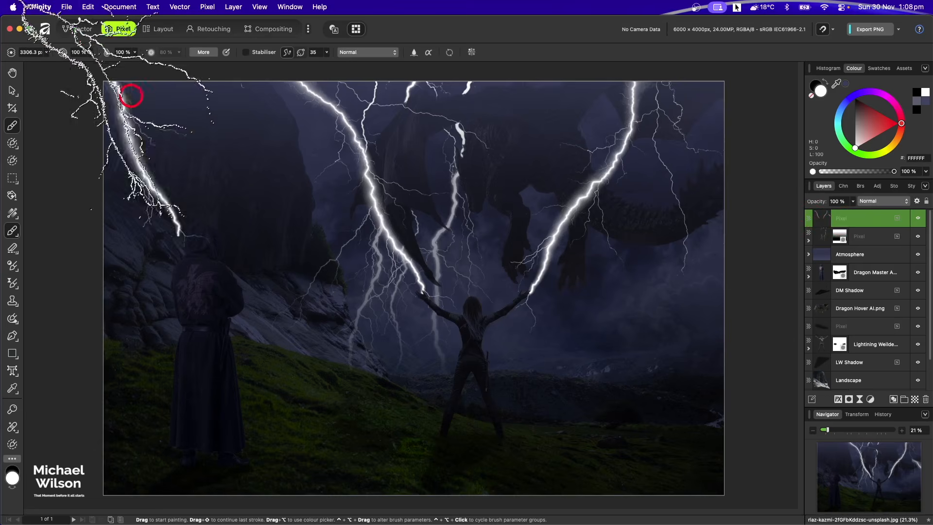
- Nudge the two-bolt lightning layer slightly to the left with the Move tool to line the bolts up with the wielder's hands
left_click(10, 92)
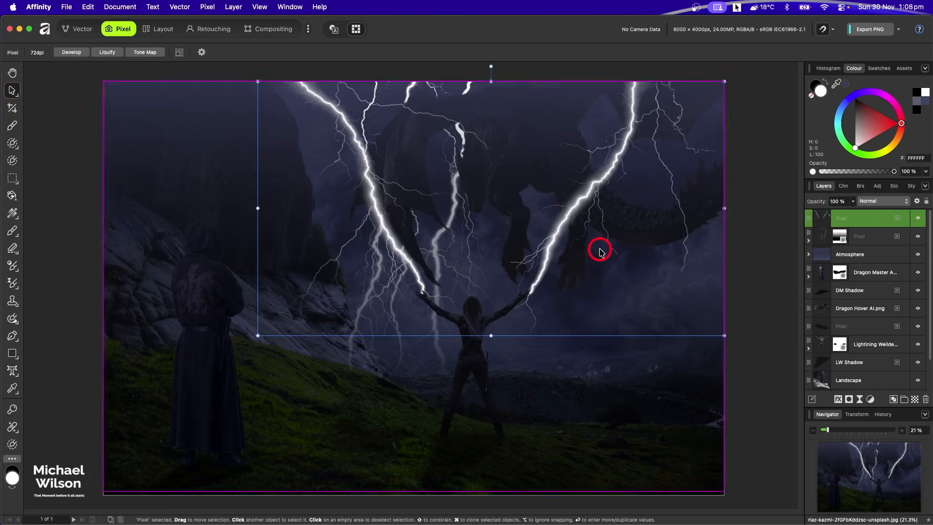
left_click_drag(597, 248, 598, 252)
left_click(780, 238)
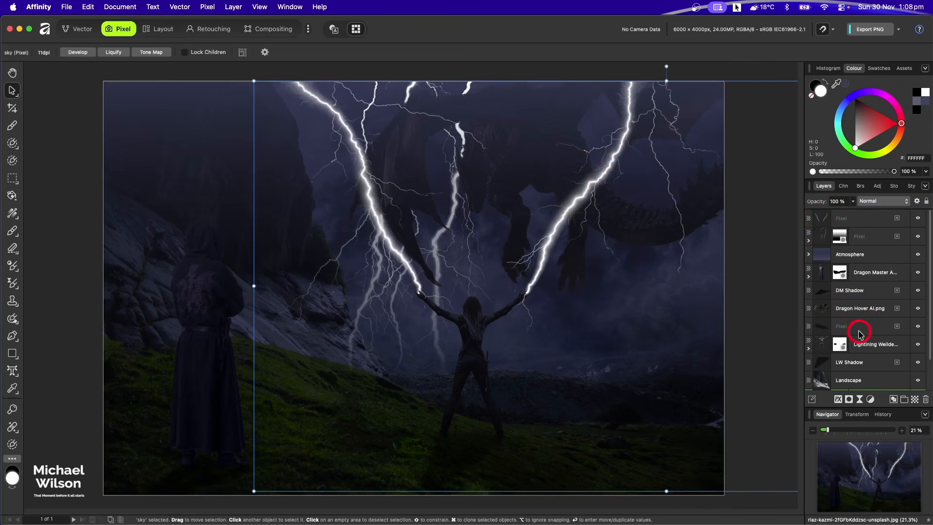
- Make a selection from the Dragon Hover layer, delete the lightning inside it from the two-bolt layer, and deselect
left_click(846, 313)
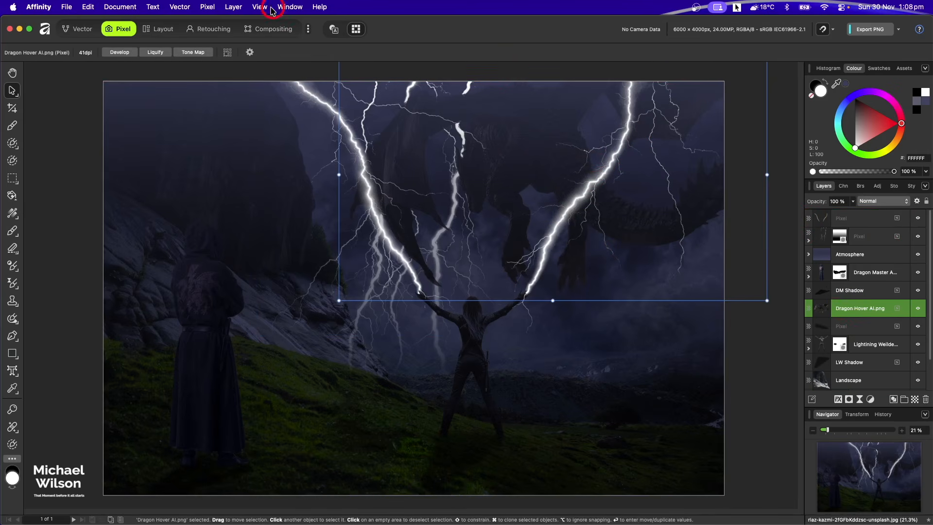
left_click(215, 6)
left_click(216, 40)
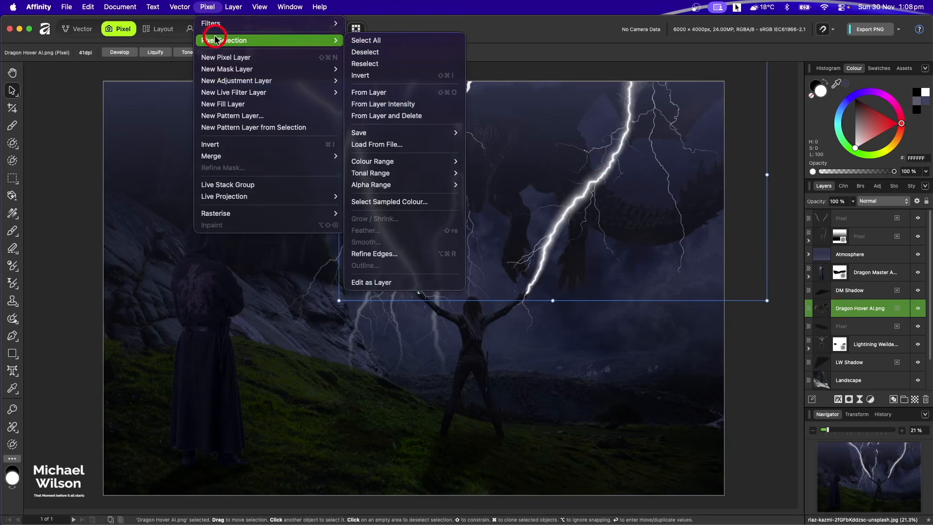
left_click(410, 92)
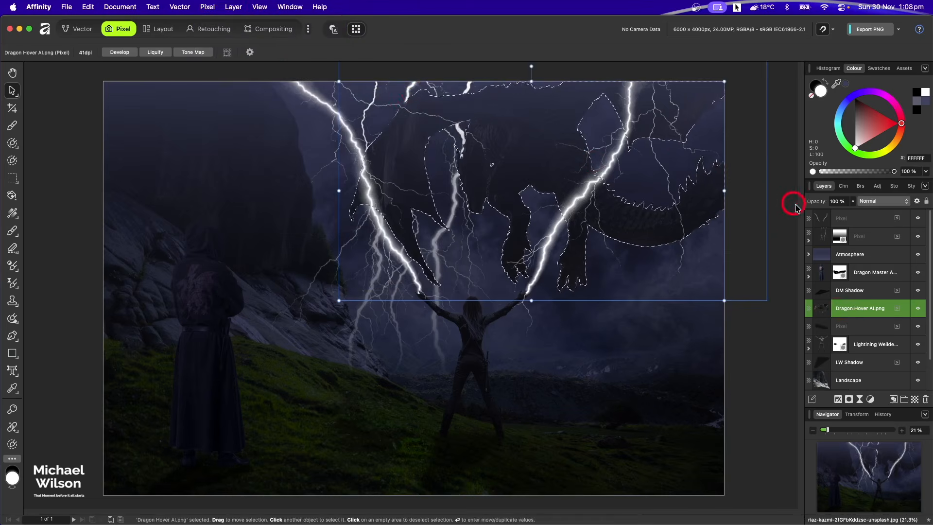
left_click(852, 220)
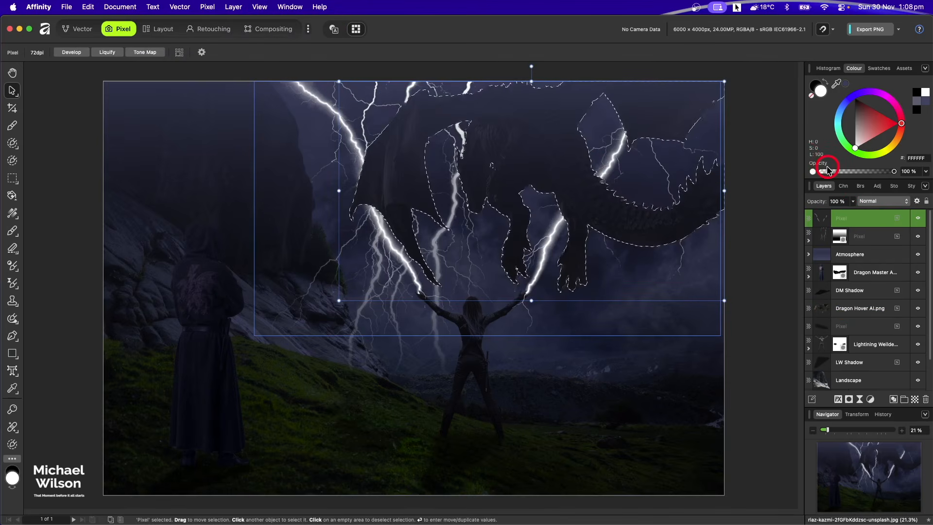
key("super+d")
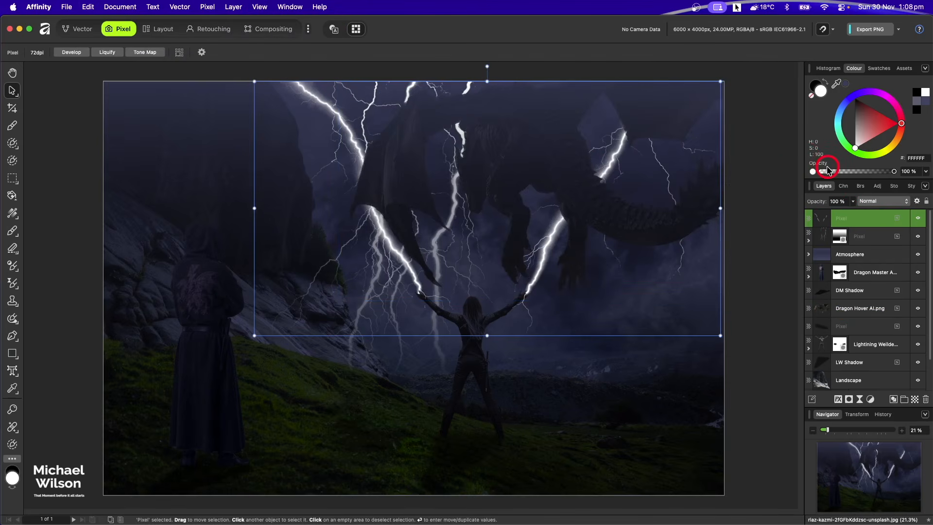
left_click(786, 198)
key("h")
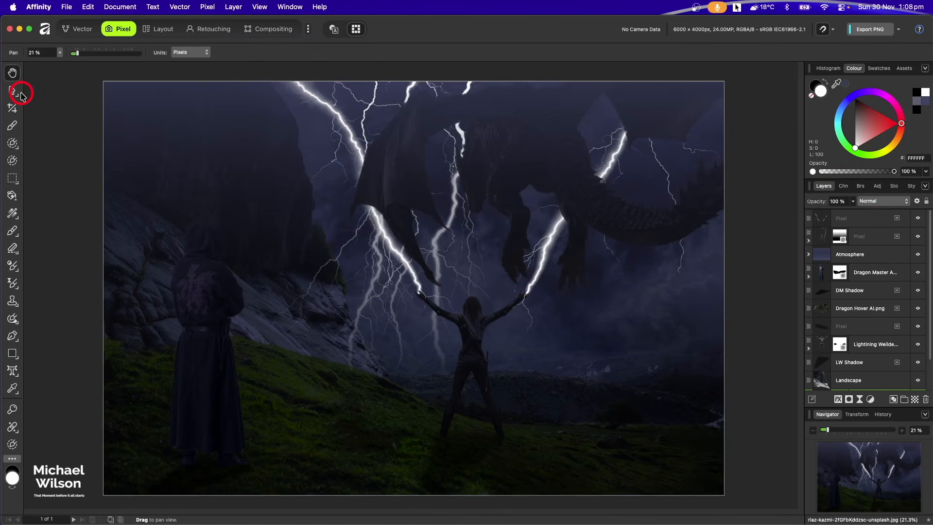
- Add a Recolour adjustment to the Dragon Master layer with saturation at 0% and lightness at 100%
left_click(829, 275)
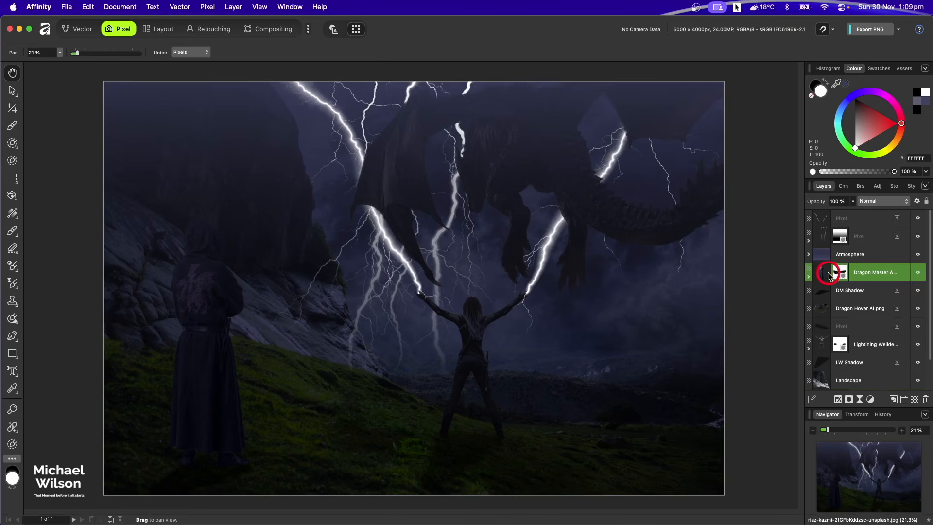
left_click(871, 400)
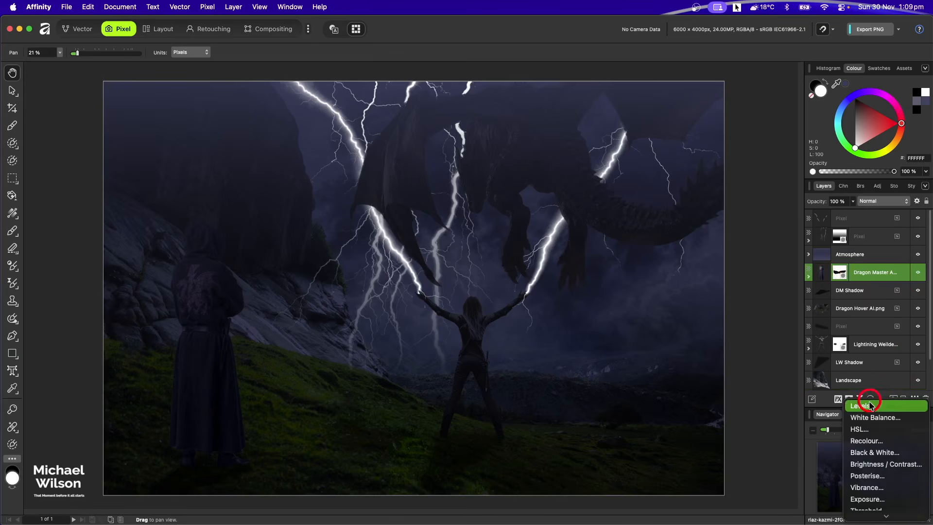
left_click(866, 441)
mouse_move(818, 275)
left_mouse_down()
mouse_move(817, 292)
mouse_move(821, 273)
left_mouse_up()
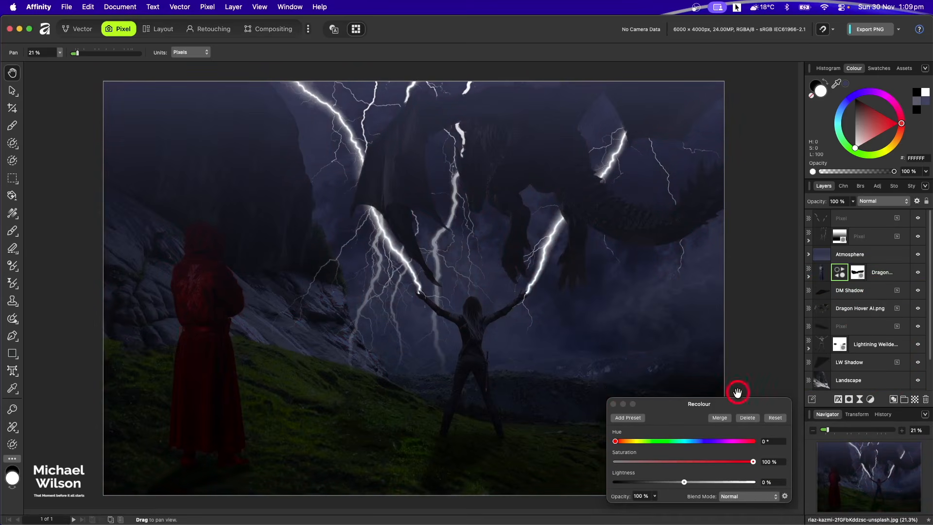
left_click_drag(740, 404, 713, 234)
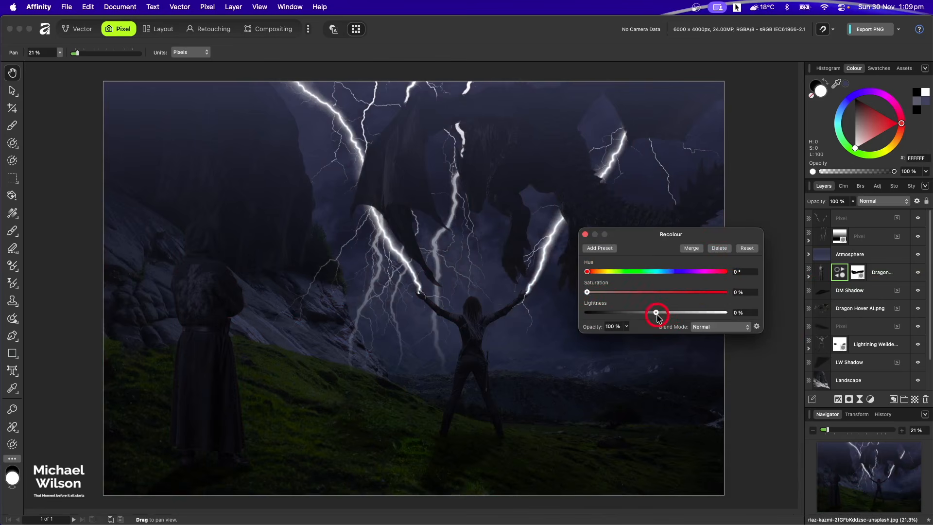
left_click_drag(657, 312, 724, 313)
- Invert the mask of the Dragon Master's Recolour adjustment so that its lightening is hidden
left_click(836, 273)
left_click(837, 274)
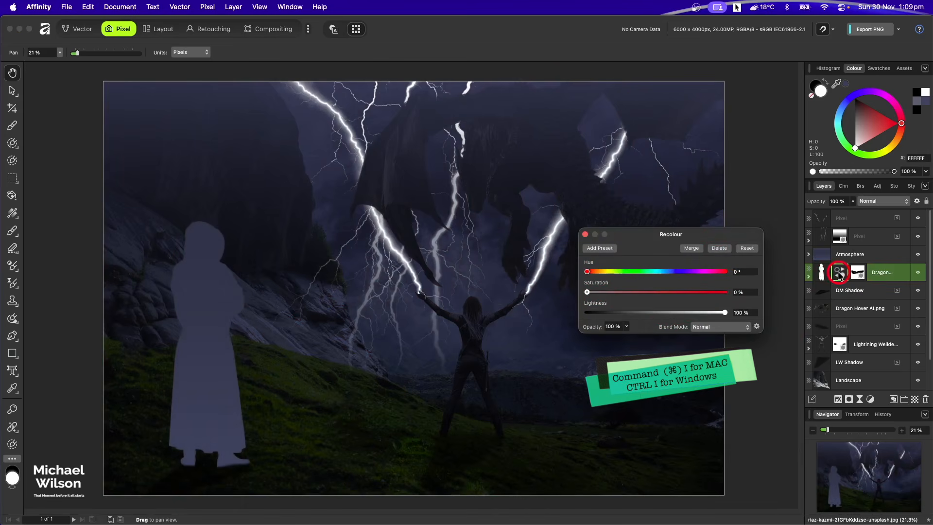
key("super+i")
- Choose the 64 px Round Light Brush from the Basic category for painting on the adjustment mask
left_click(12, 125)
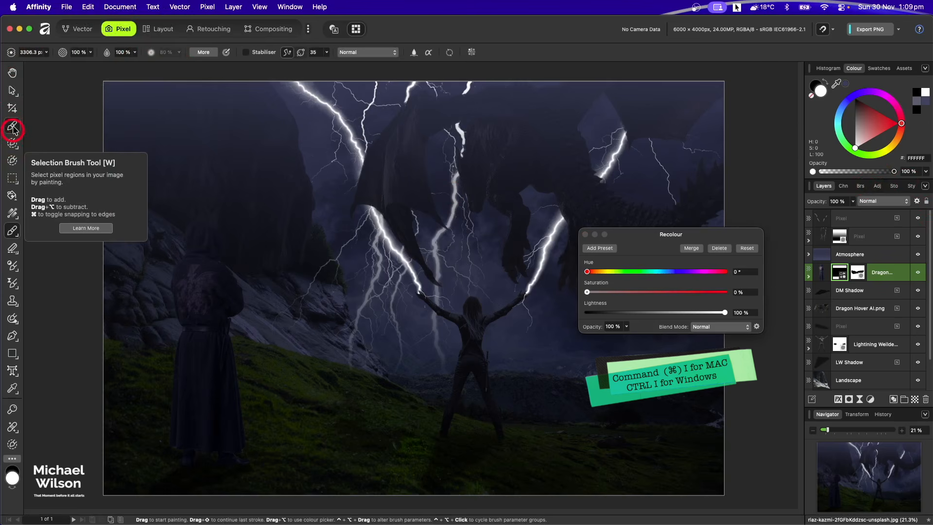
left_click(861, 186)
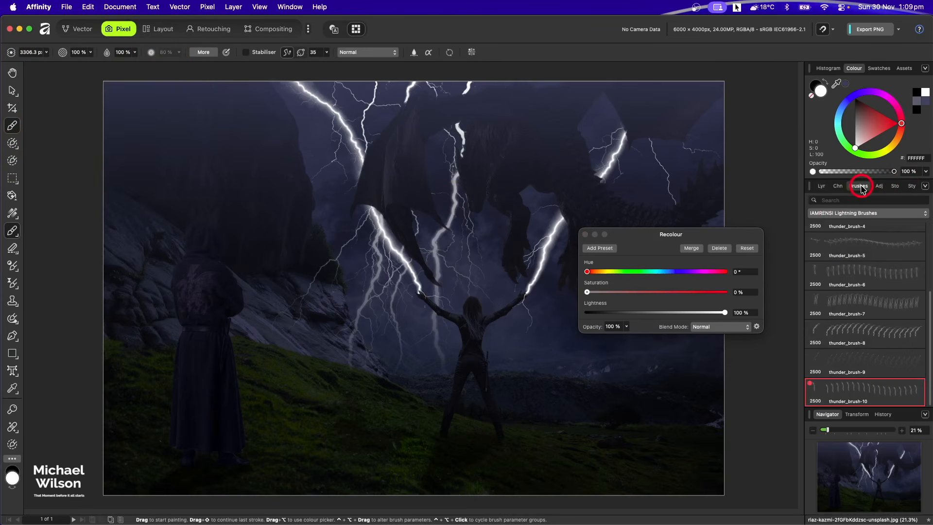
left_click(850, 214)
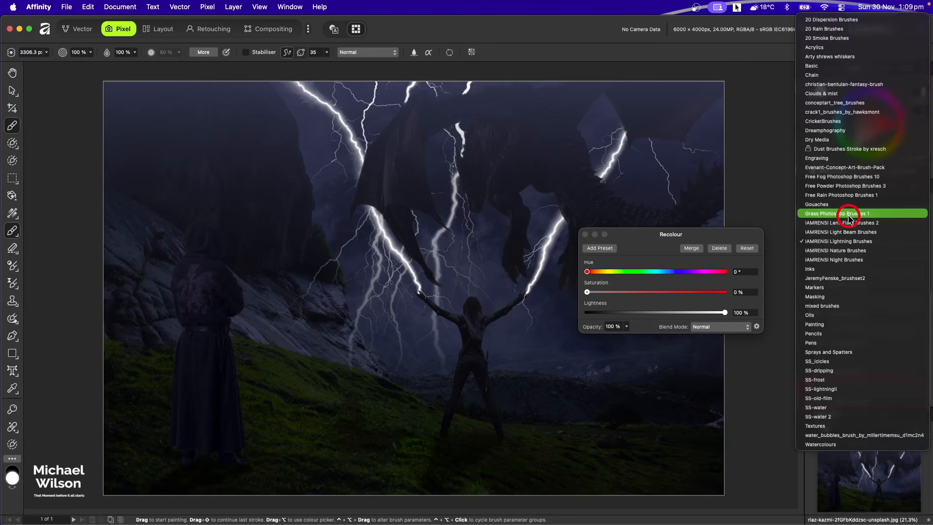
left_click(829, 67)
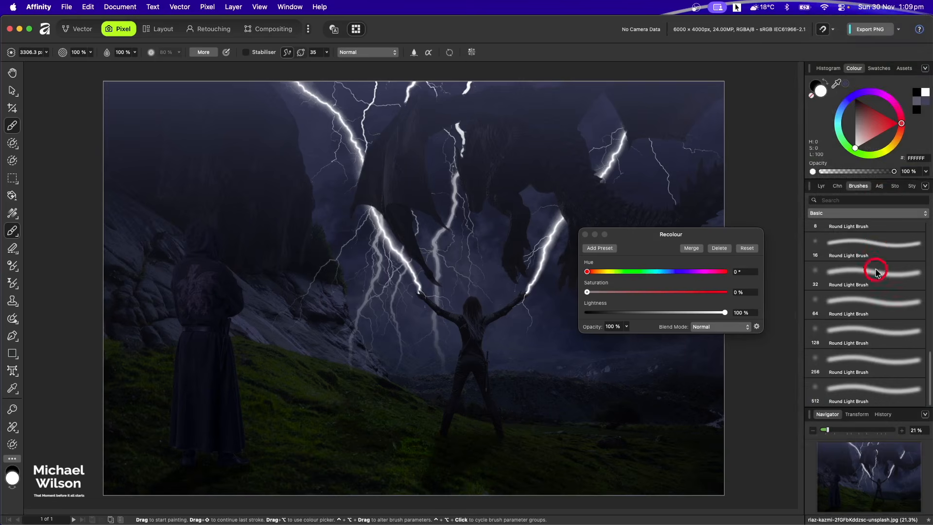
left_click(868, 305)
left_click(823, 186)
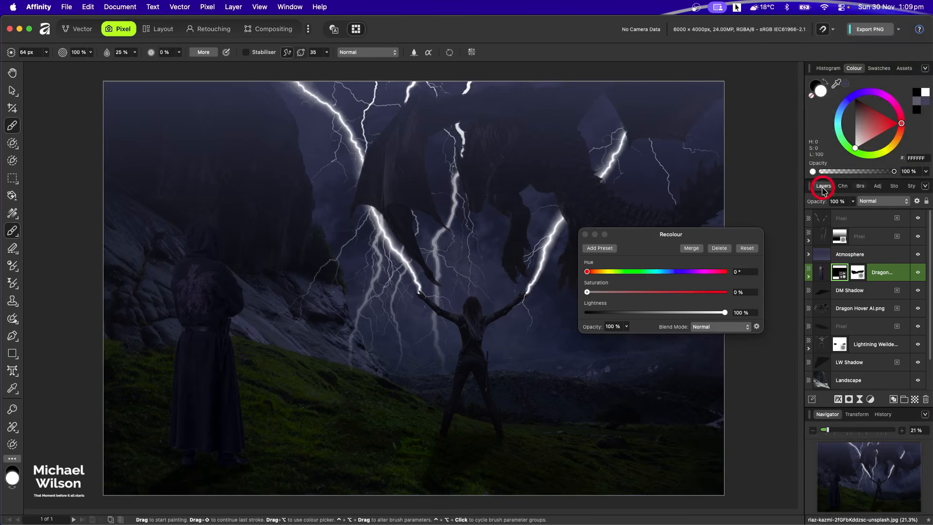
- Resize the brush to 151.9 px and paint white rim light along the dragon master's hood and robe edge on the adjustment mask
left_click_drag(222, 269, 260, 200)
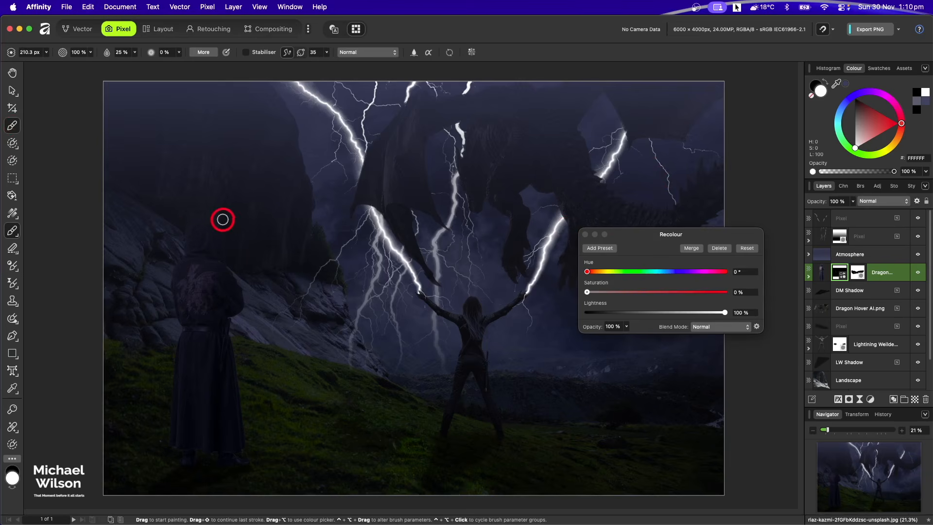
scroll(250, 198, "up", 5)
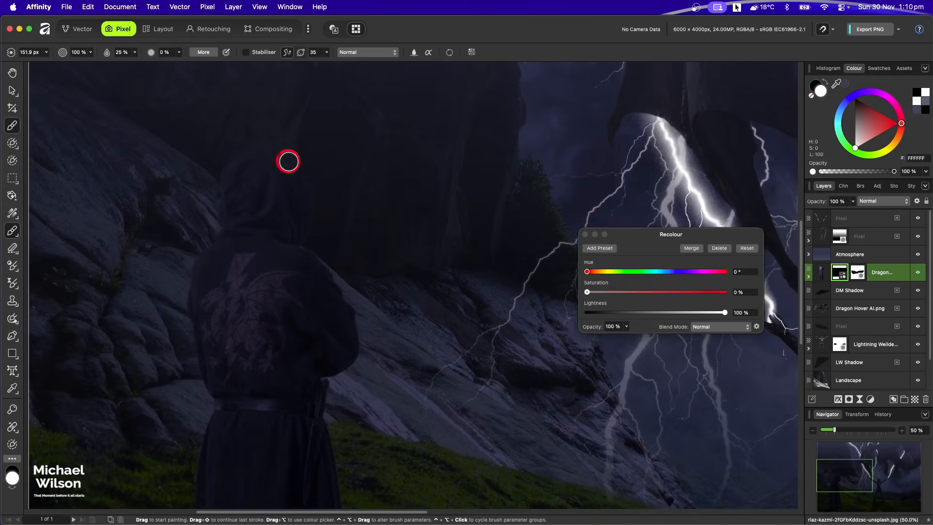
mouse_move(307, 175)
left_mouse_down()
mouse_move(311, 243)
mouse_move(361, 325)
mouse_move(351, 406)
mouse_move(388, 395)
mouse_move(371, 418)
mouse_move(380, 196)
mouse_move(348, 172)
mouse_move(339, 179)
mouse_move(367, 487)
left_mouse_up()
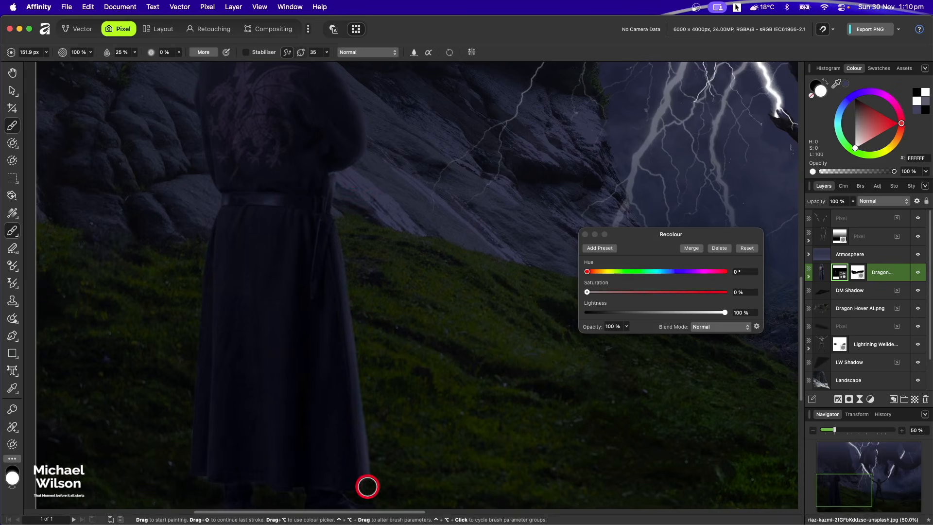
key("super+0")
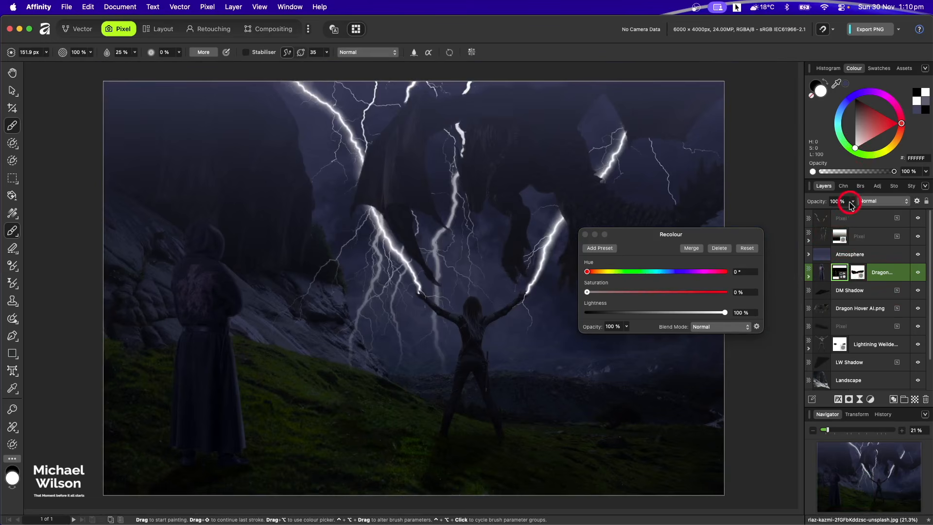
- Set the Dragon Master's Recolour adjustment to Soft Light blending and check its nested layers
left_click(873, 203)
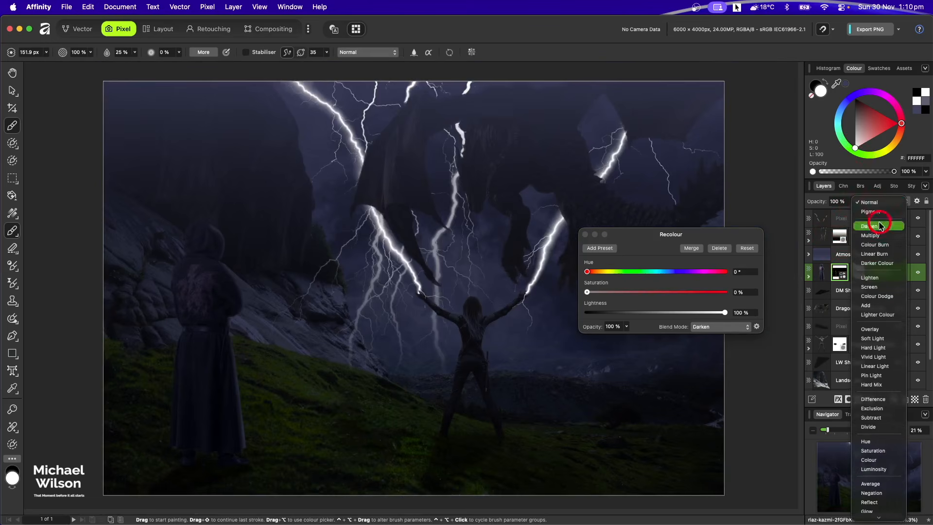
left_click(871, 339)
left_click(809, 276)
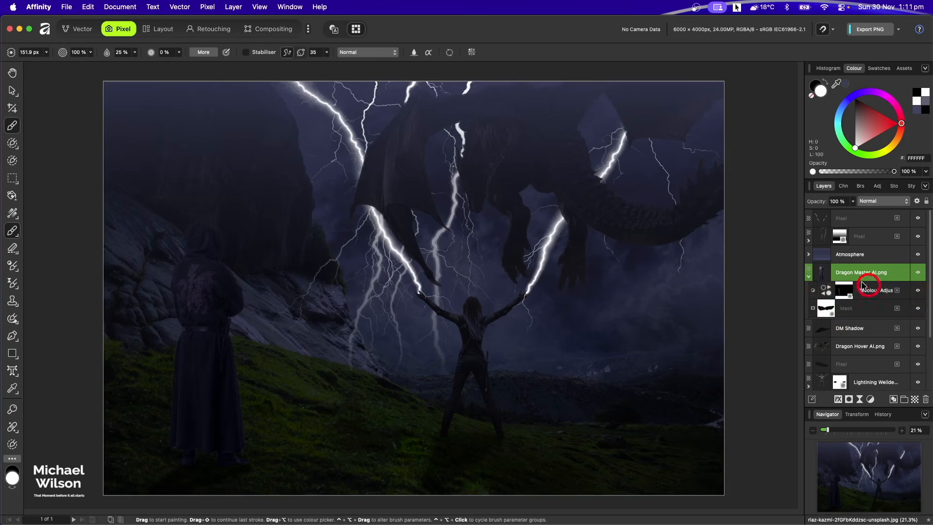
left_click(809, 256)
left_click(809, 256)
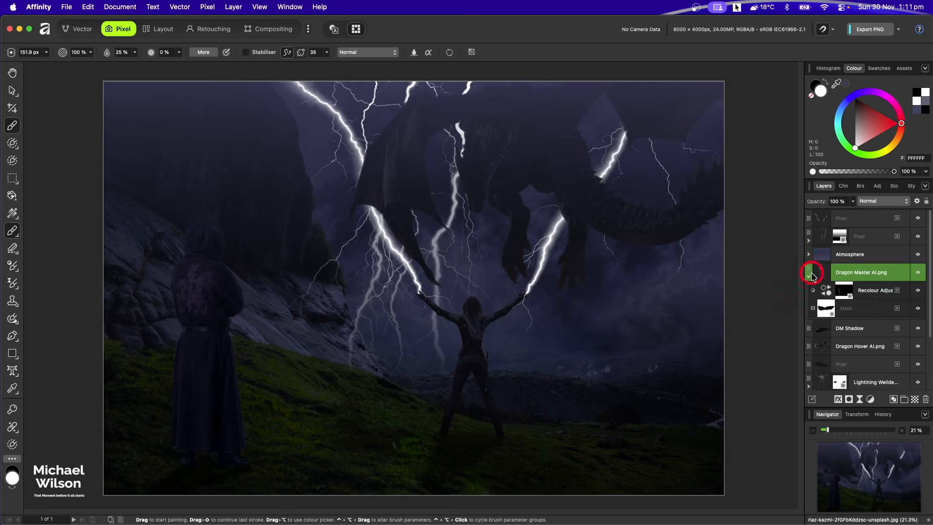
left_click(810, 275)
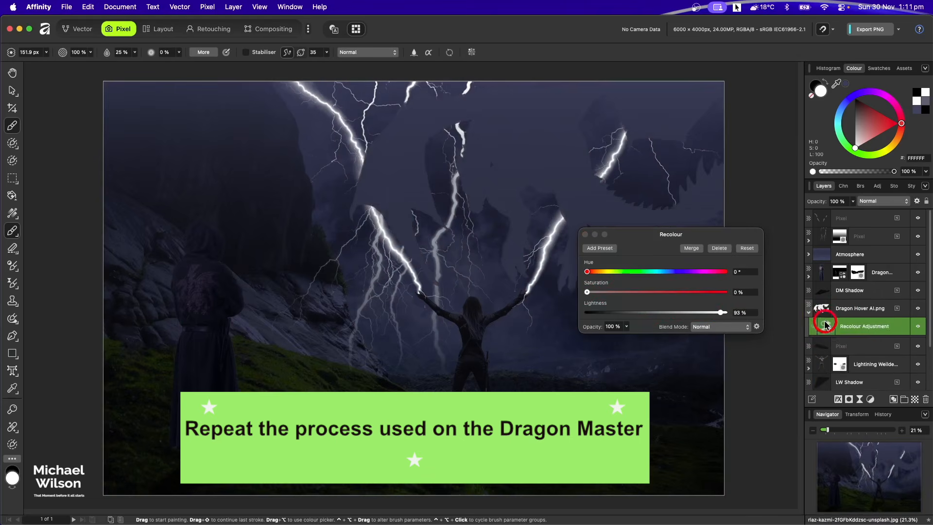
- Invert the mask of the Dragon Hover layer's Recolour adjustment and paint white highlights along the dragon's wing edges
key("super+i")
left_click(585, 235)
left_click_drag(377, 139, 359, 202)
left_click_drag(413, 216, 437, 284)
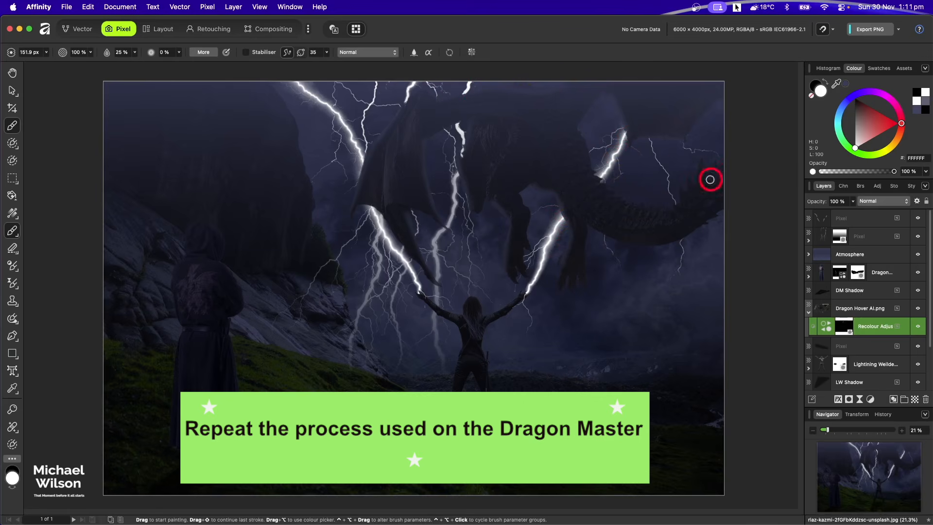
- Set the dragon's Recolour adjustment to Overlay blending and collapse the Dragon Hover layer
left_click(882, 201)
left_click(873, 329)
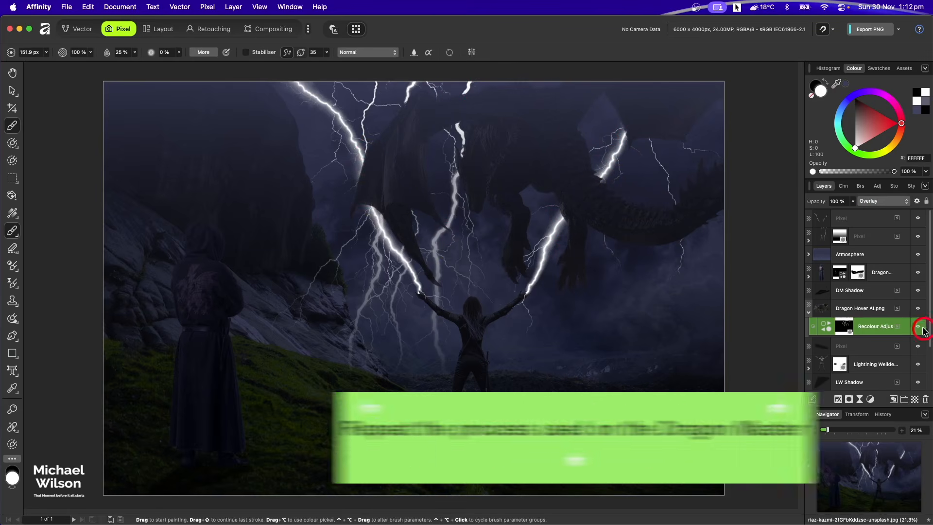
left_click_drag(916, 326, 809, 316)
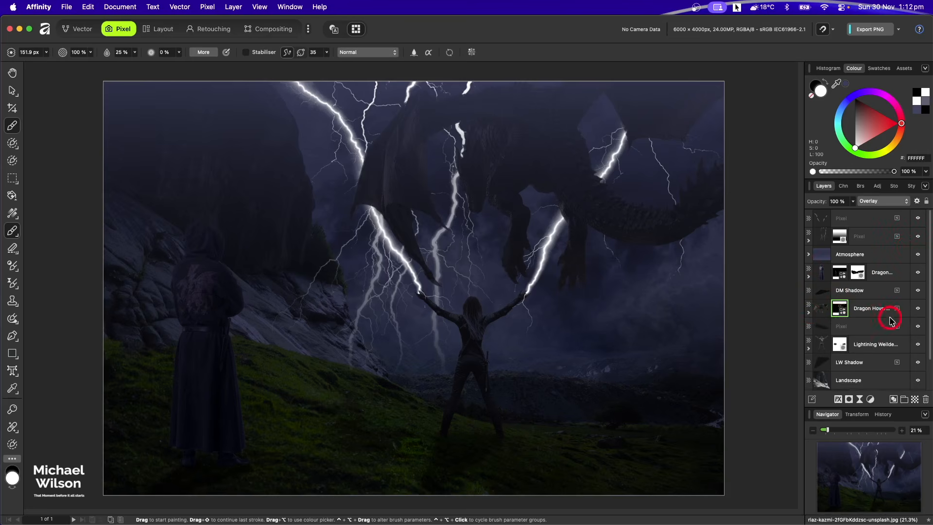
- Nest a Recolour adjustment with 0% saturation and 100% lightness in the Lightning Weilder layer and invert its mask
left_click(818, 346)
left_click(870, 399)
left_click(870, 281)
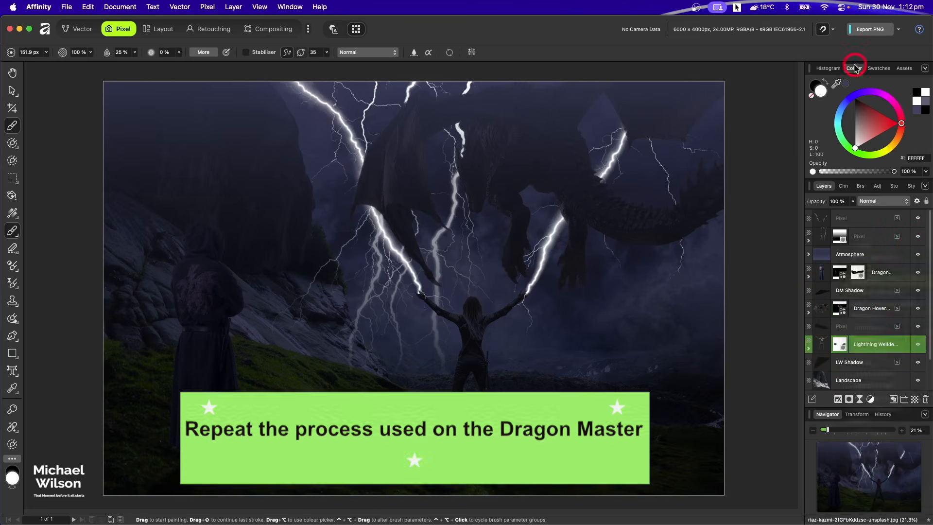
left_click_drag(875, 344, 826, 360)
left_click_drag(657, 292, 587, 292)
left_click_drag(656, 313, 725, 313)
key("super+i")
scroll(488, 328, "up", 7)
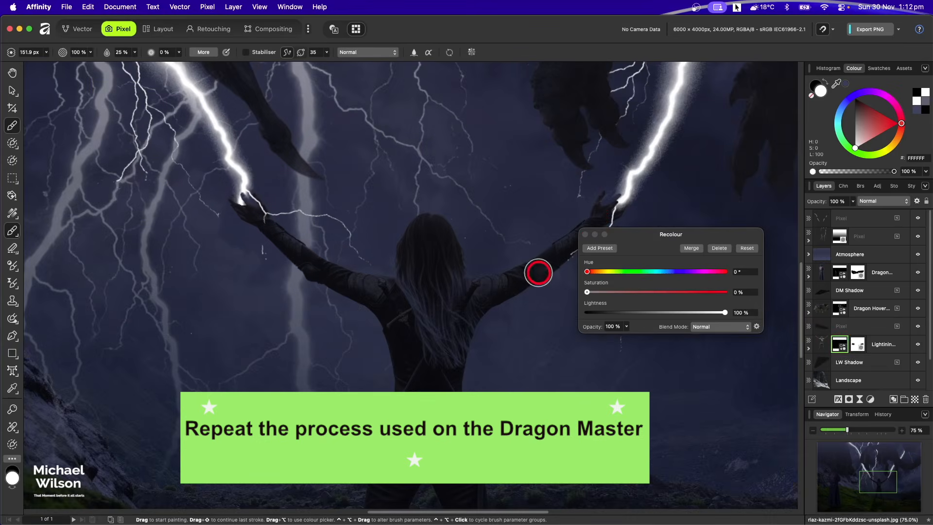
- Paint white rim light on the Lightning Weilder's Recolour mask and set the adjustment to Overlay blending
left_click(809, 348)
left_click(864, 201)
left_click(870, 329)
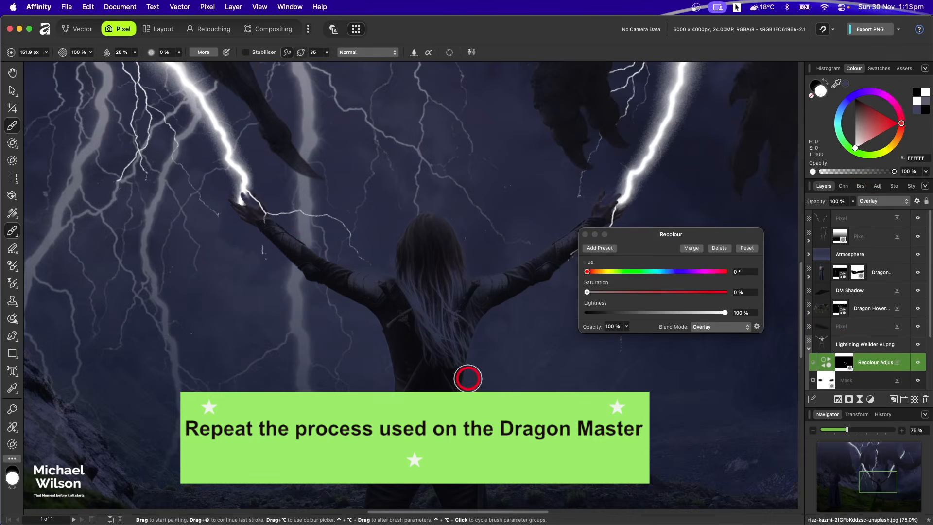
scroll(488, 229, "down", 5)
scroll(481, 187, "up", 5)
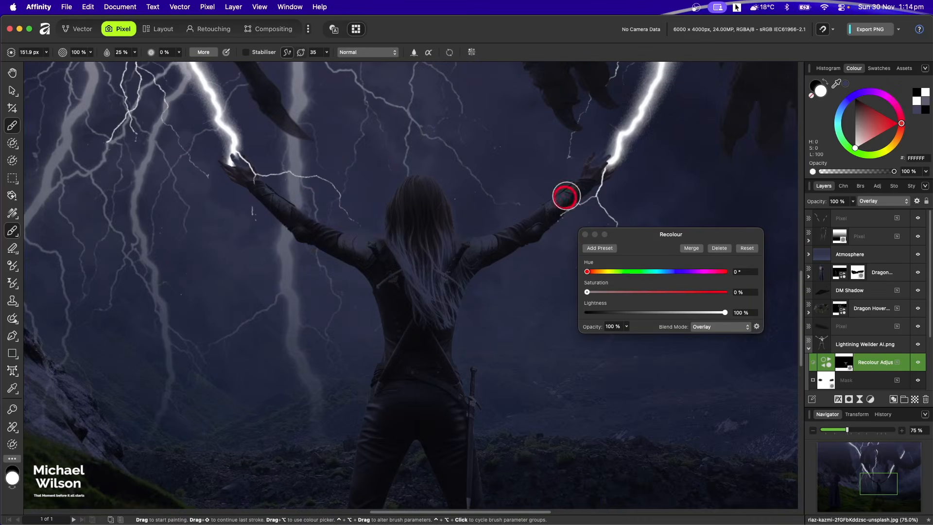
- Toggle the Lightning Weilder's Recolour adjustment off and on to compare the figure with and without rim light
left_click(918, 362)
left_click(918, 363)
left_click(918, 363)
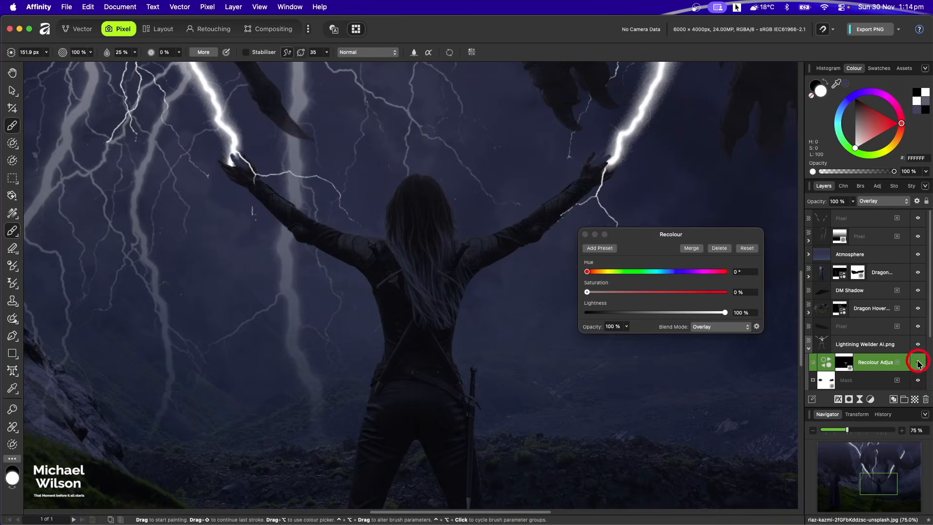
left_click(918, 362)
left_click(917, 361)
left_click(918, 363)
left_click(918, 362)
left_click(918, 362)
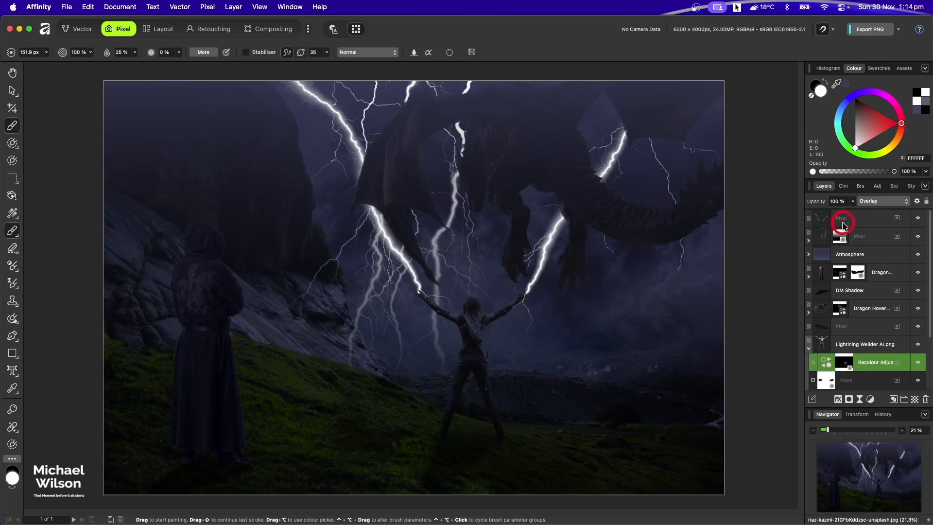
- Merge all visible layers into a new pixel layer above the topmost lightning layer
left_click(842, 221)
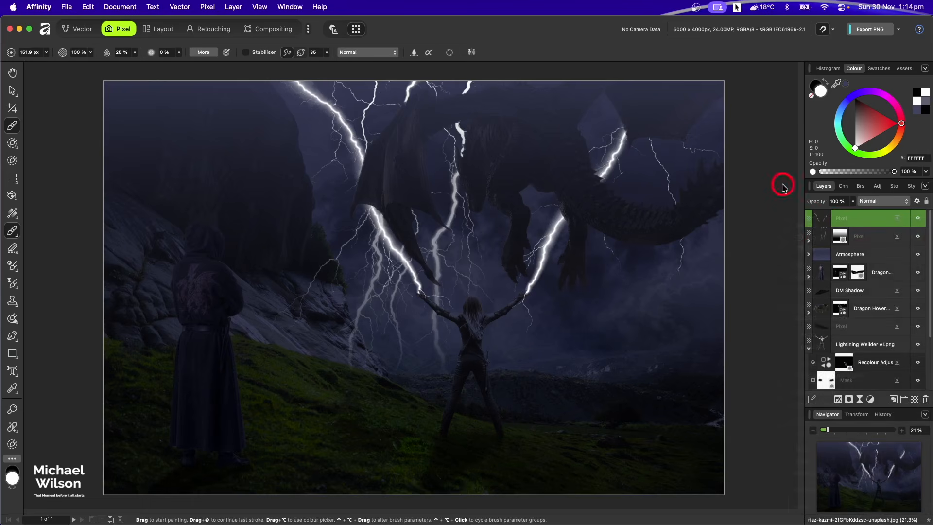
right_click(841, 219)
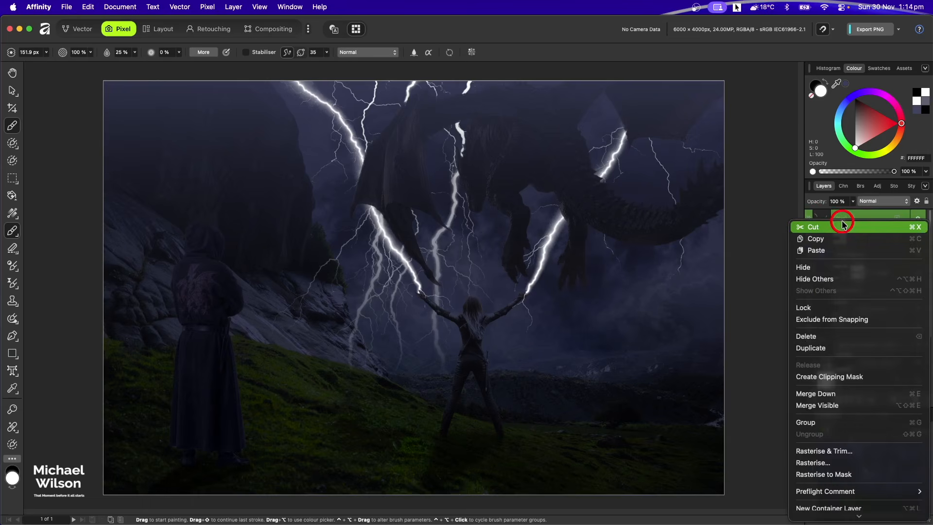
left_click(840, 217)
right_click(840, 218)
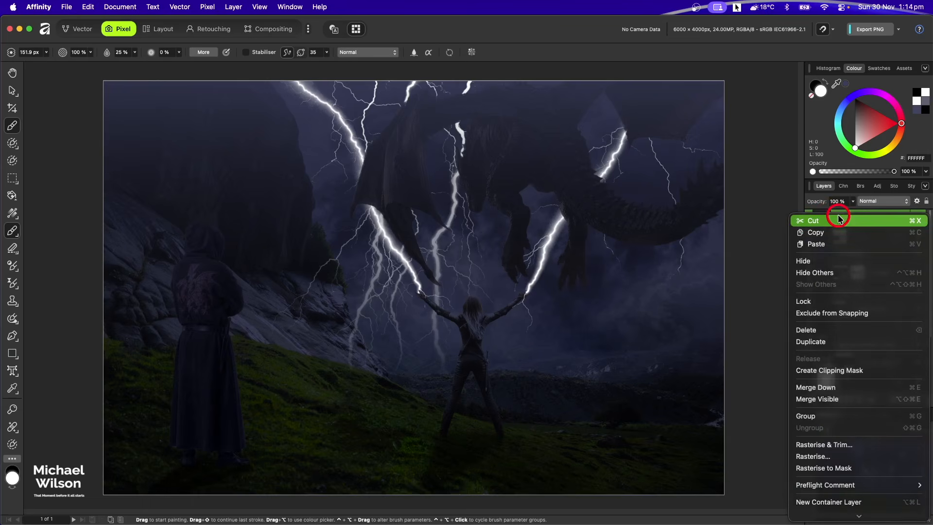
left_click(824, 386)
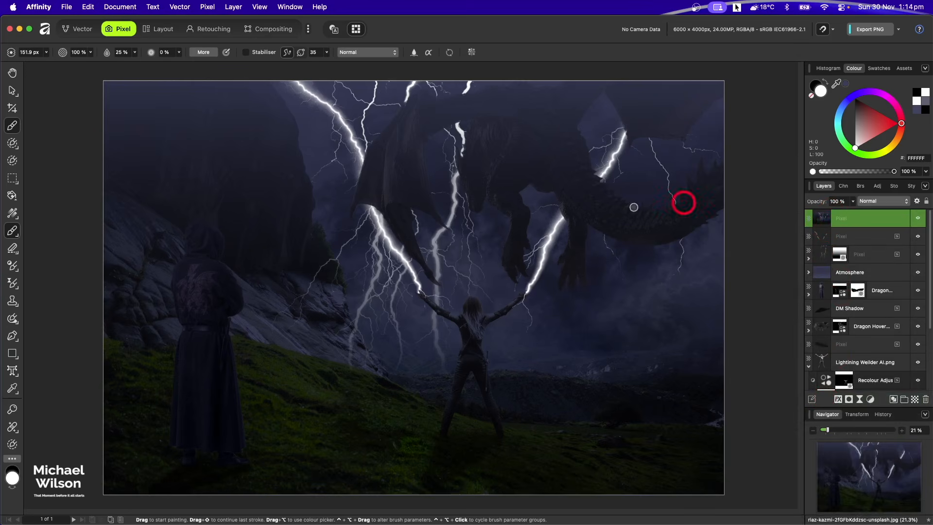
- Open the merged pixel layer for developing and set clarity to 100% and saturation to 16%
left_click(10, 90)
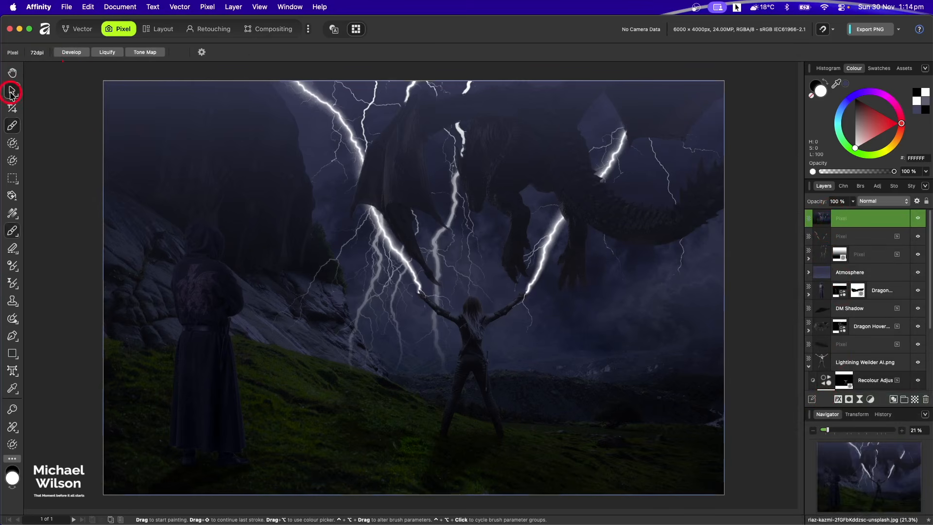
left_click(76, 52)
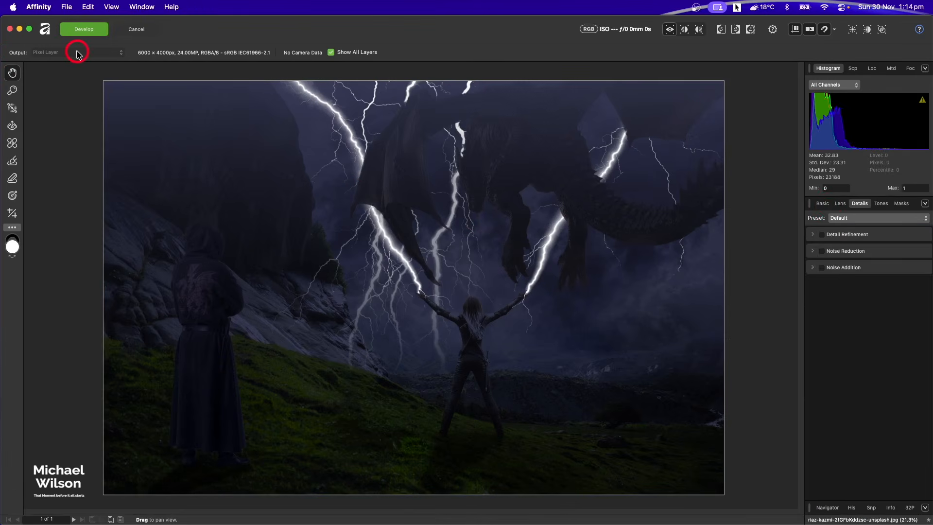
left_click(827, 207)
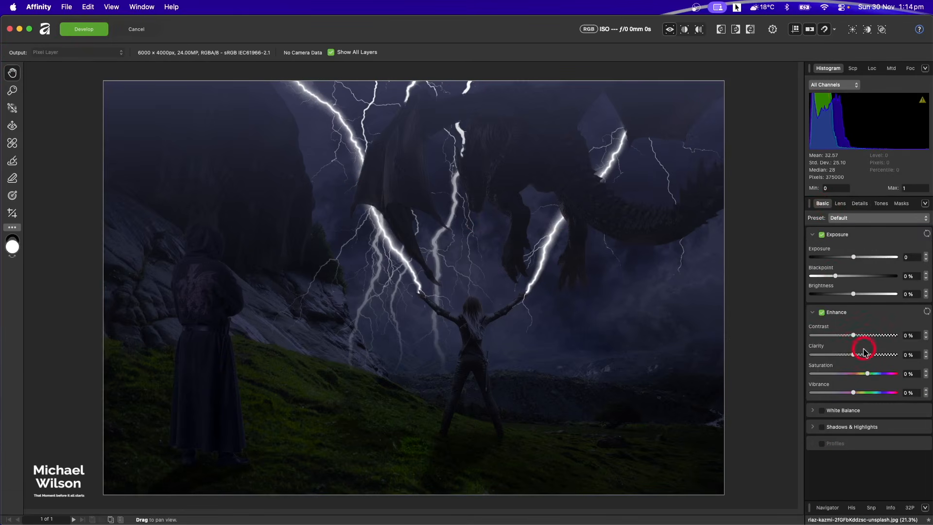
left_click_drag(856, 357, 875, 375)
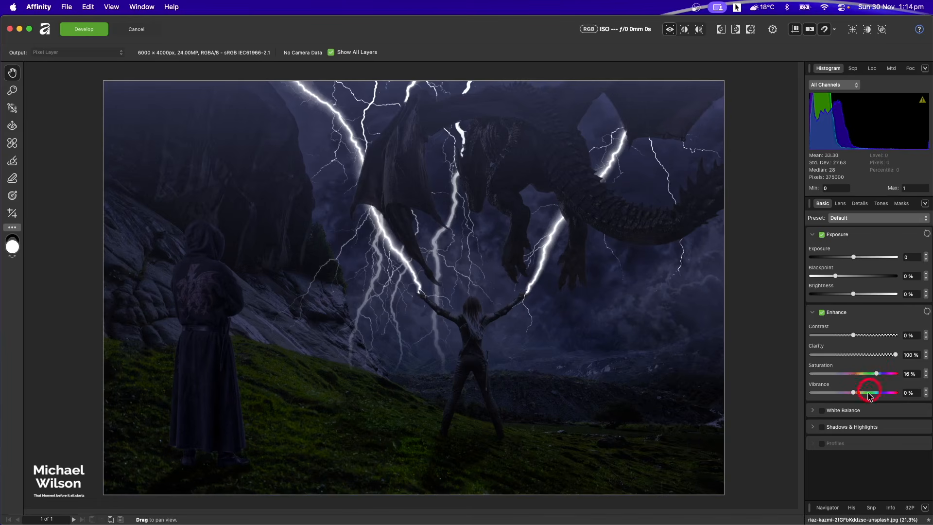
- Enable Detail Refinement for the merged layer with radius 52% and amount 52%
left_click(859, 204)
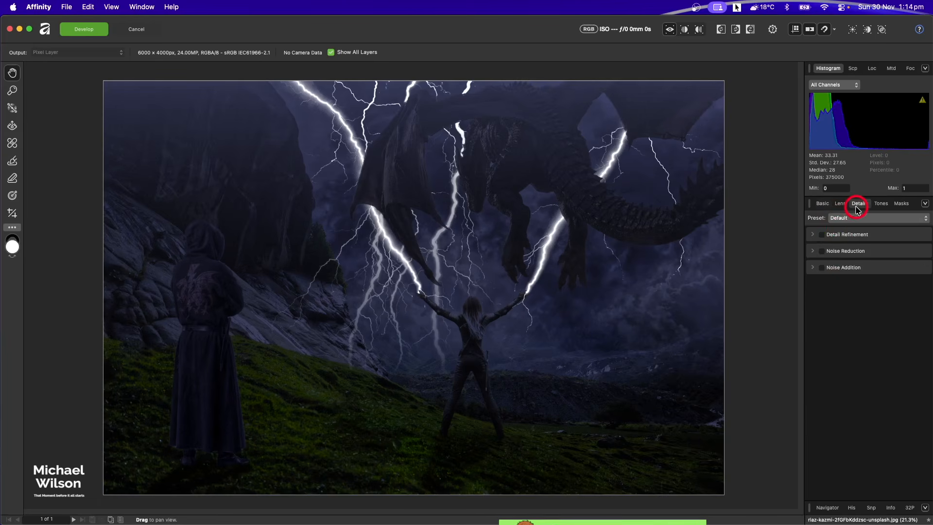
left_click(821, 236)
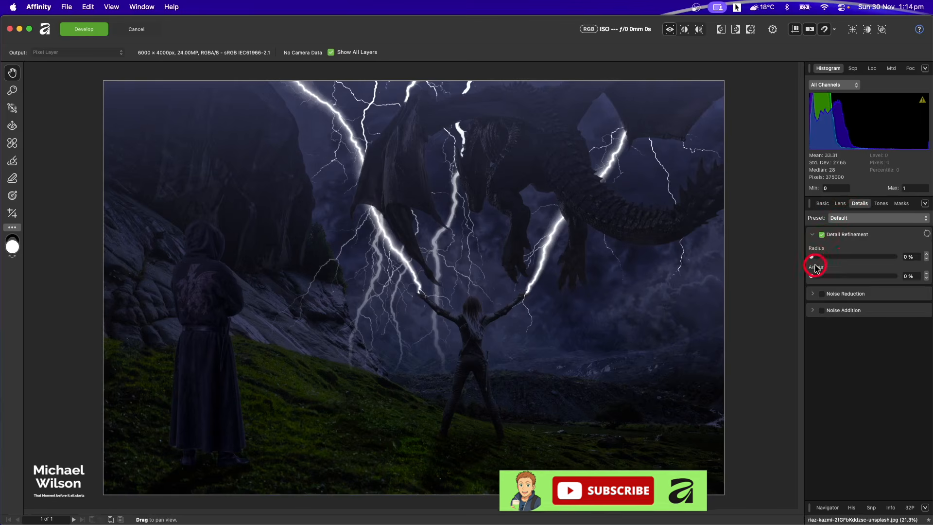
left_click_drag(811, 257, 856, 259)
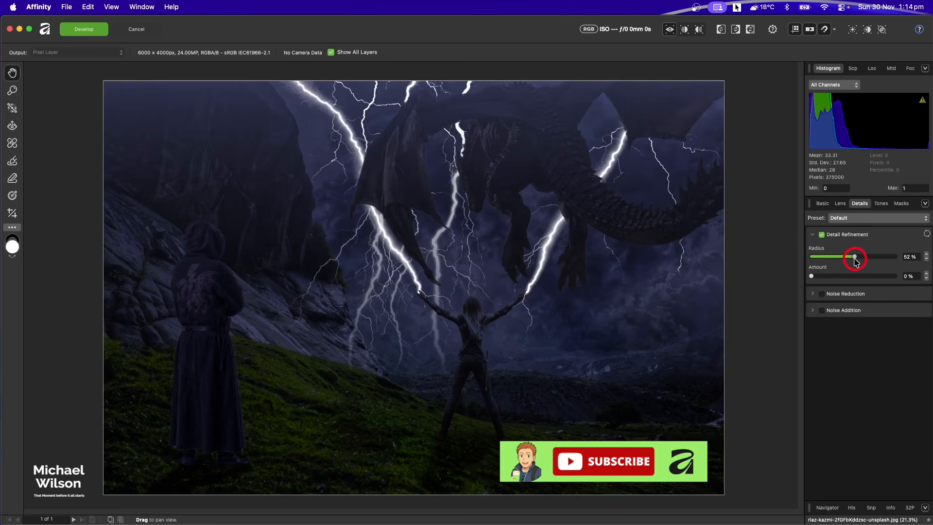
left_click_drag(812, 276, 855, 276)
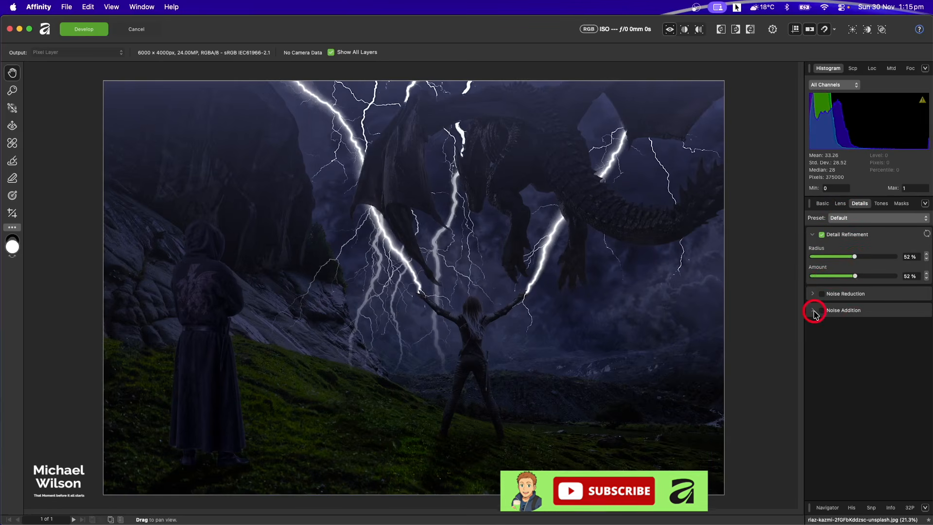
- Enable Noise Addition, review the basic settings and apply the Develop changes to the merged layer
left_click(821, 310)
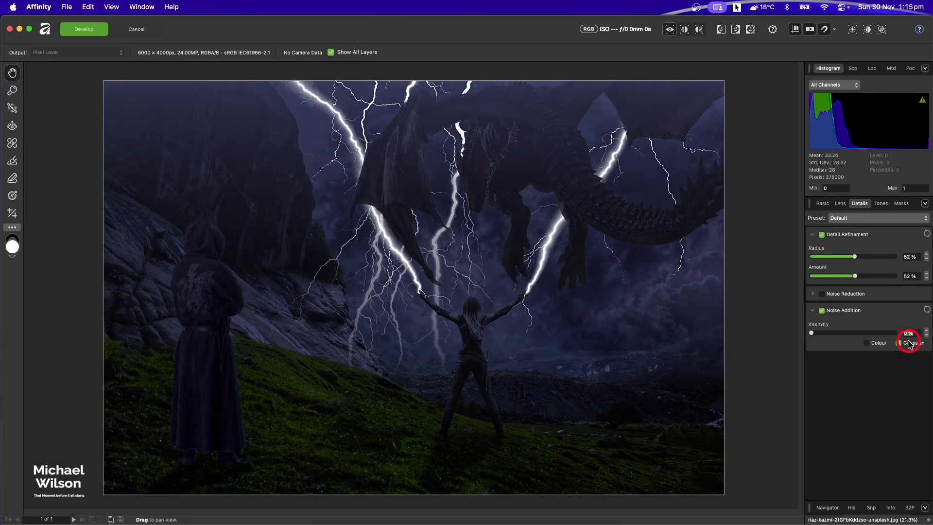
left_click(822, 203)
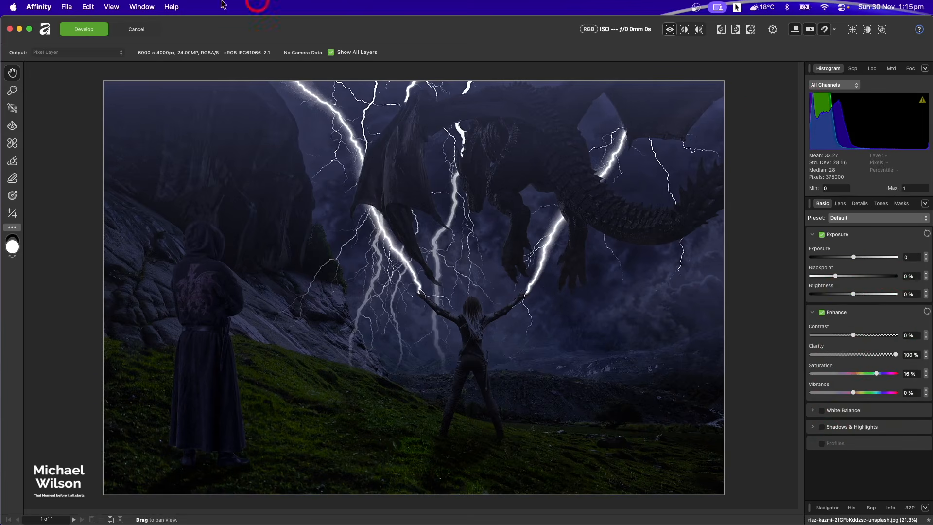
left_click(85, 27)
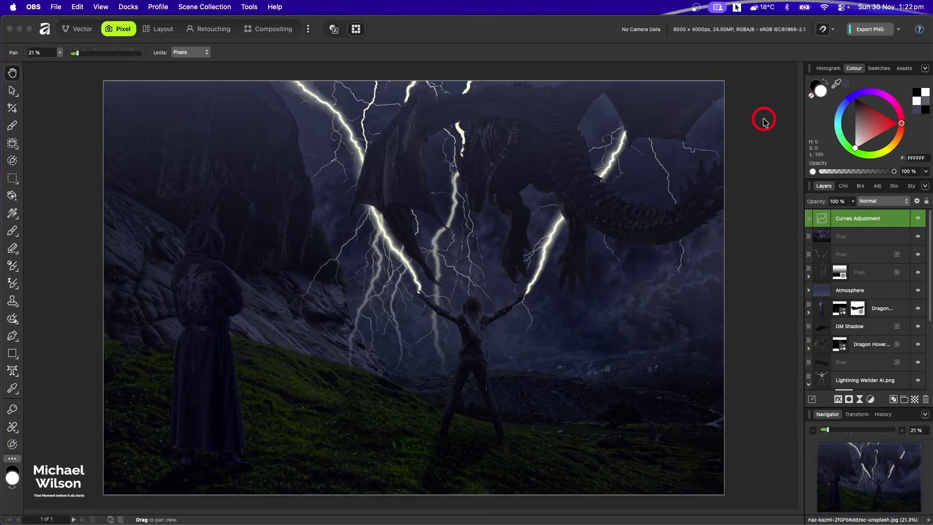